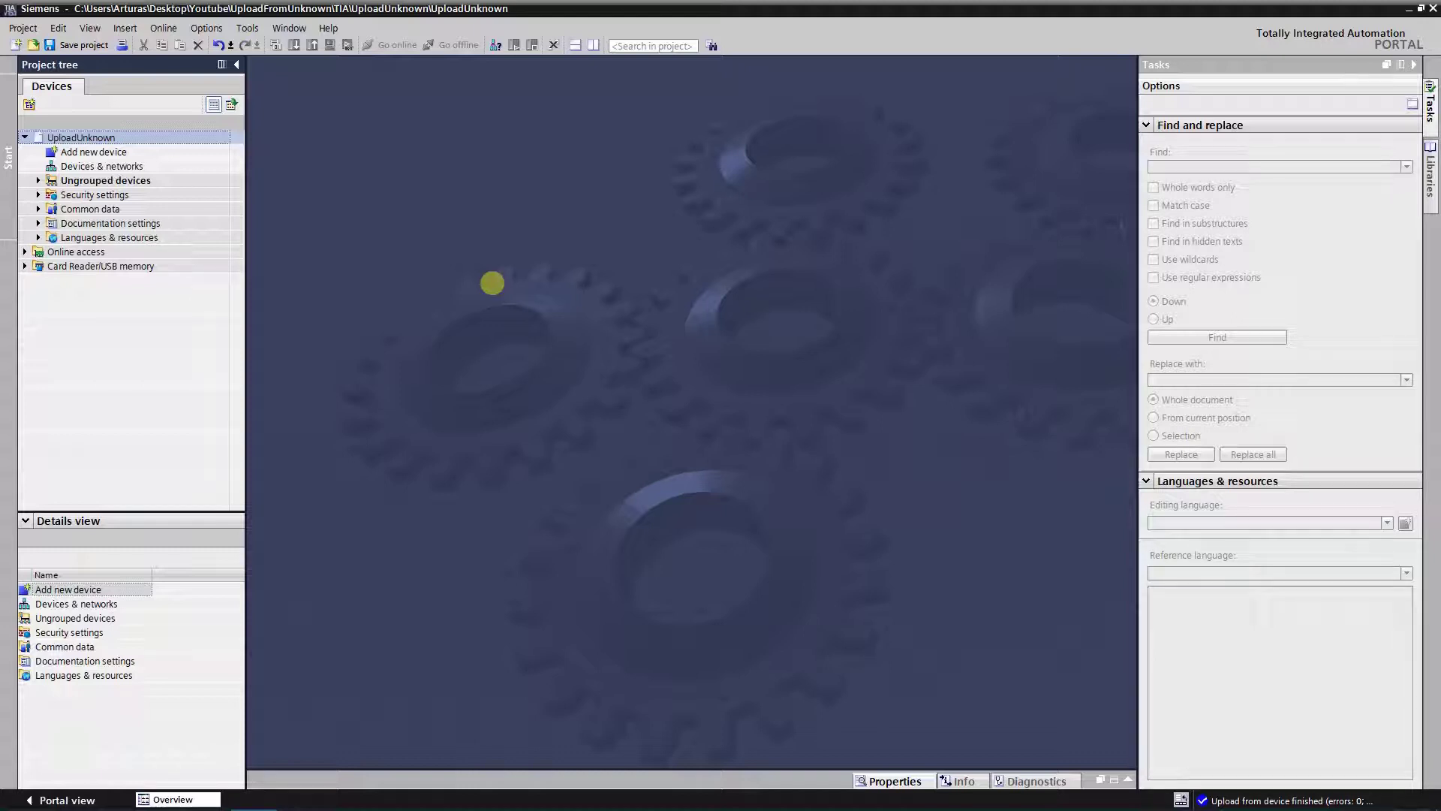
- From the Online menu, choose 'Upload device as new station (hardware and software)'
click(162, 28)
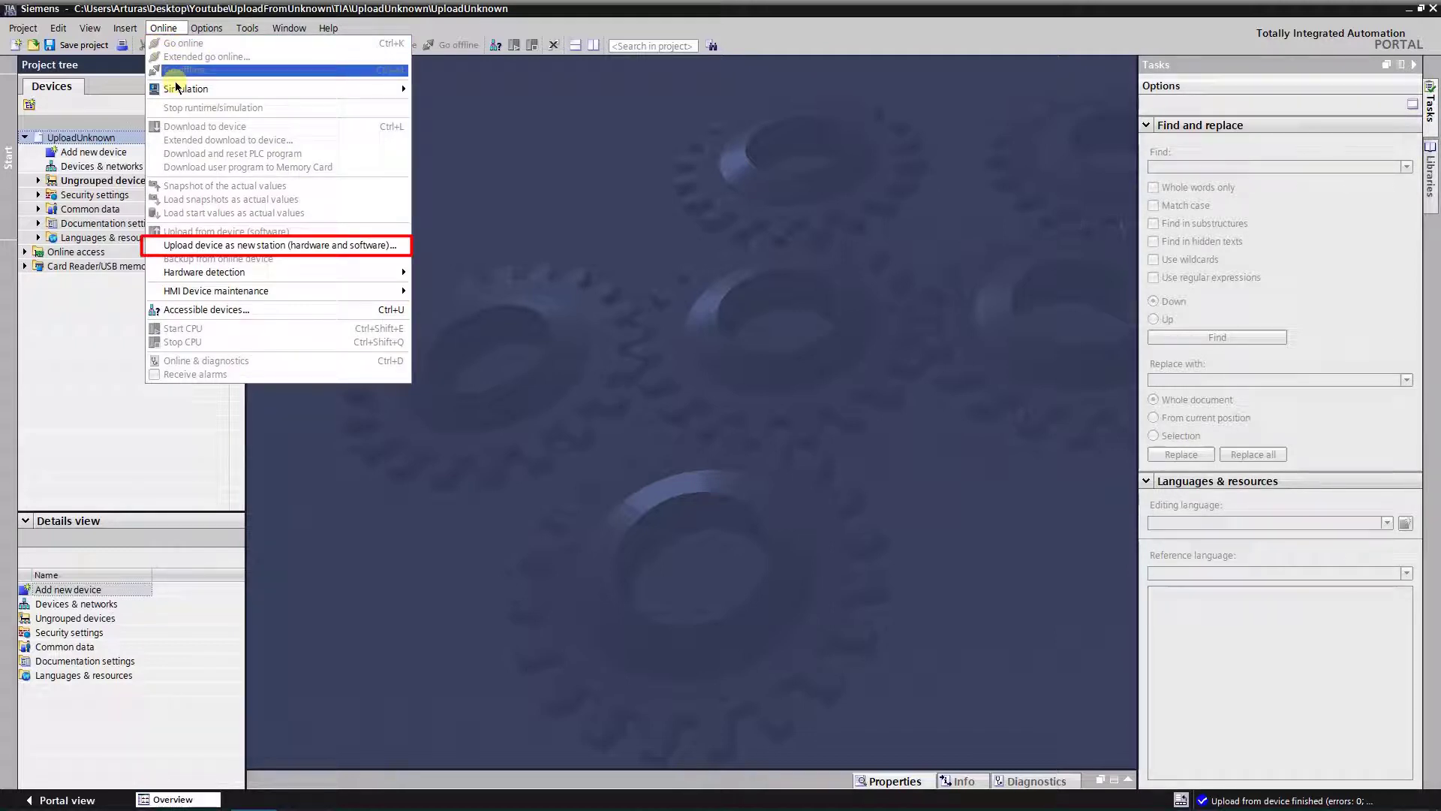
click(214, 248)
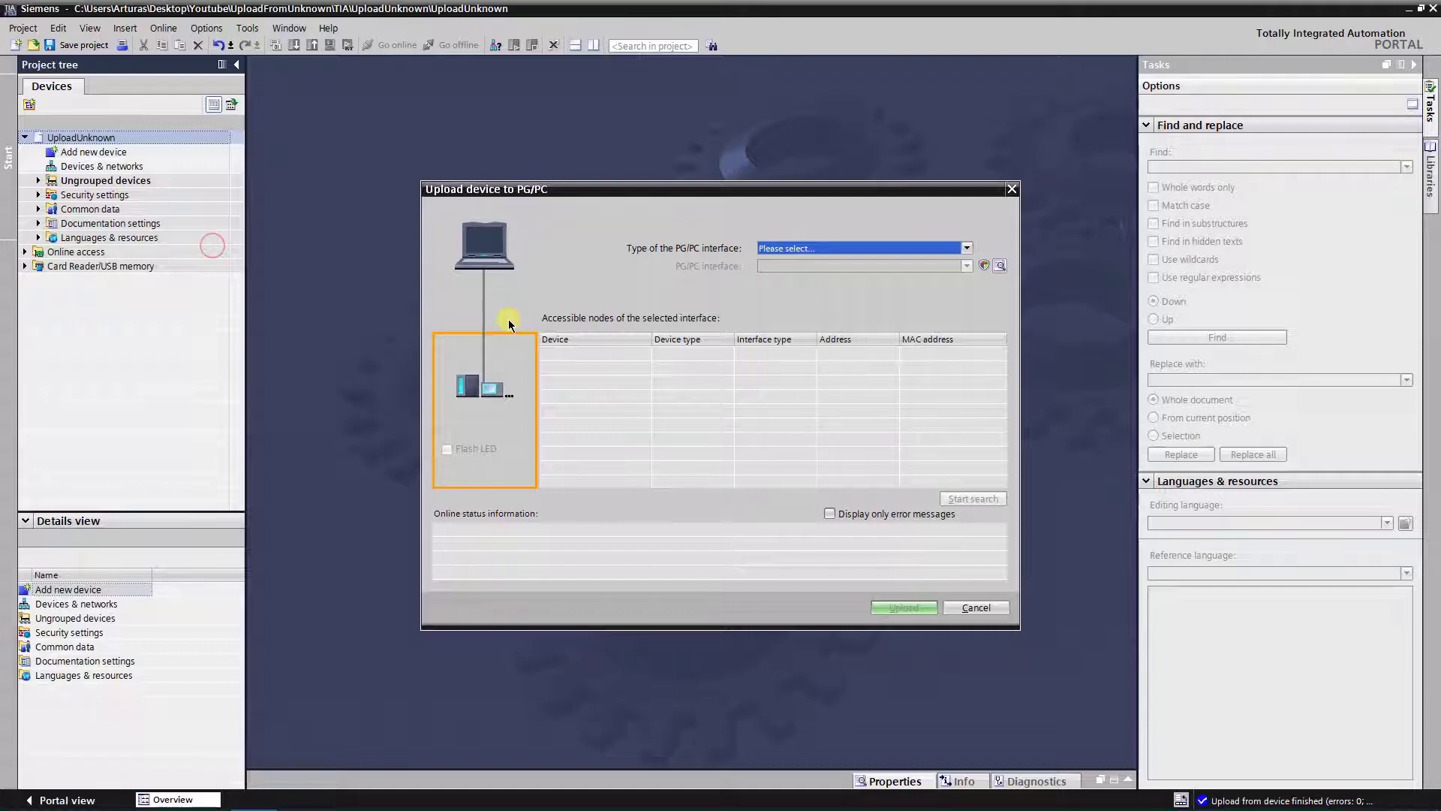
- Search the PN/IE network through the Intel I219-LM adapter for accessible devices
click(963, 251)
click(826, 277)
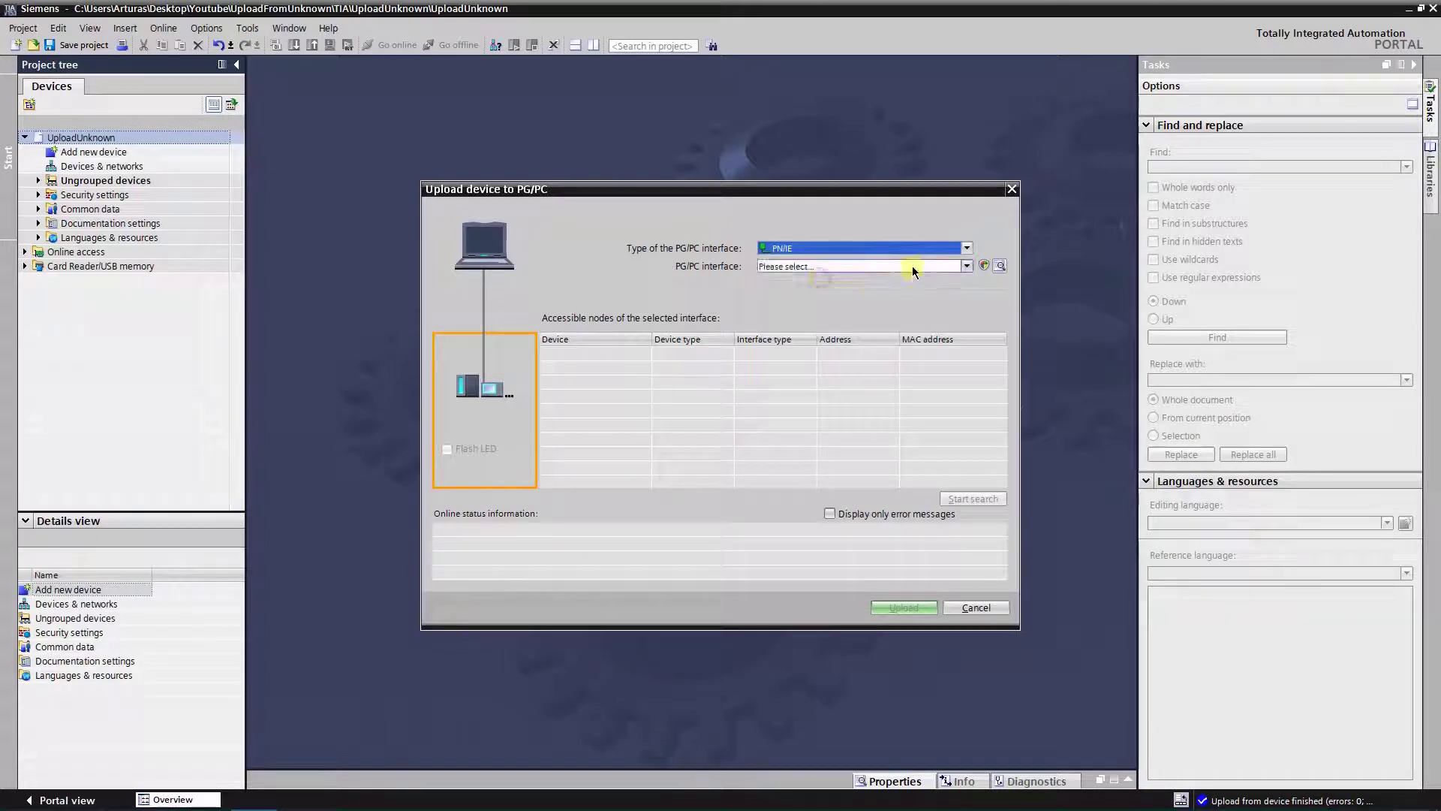
click(912, 266)
click(843, 295)
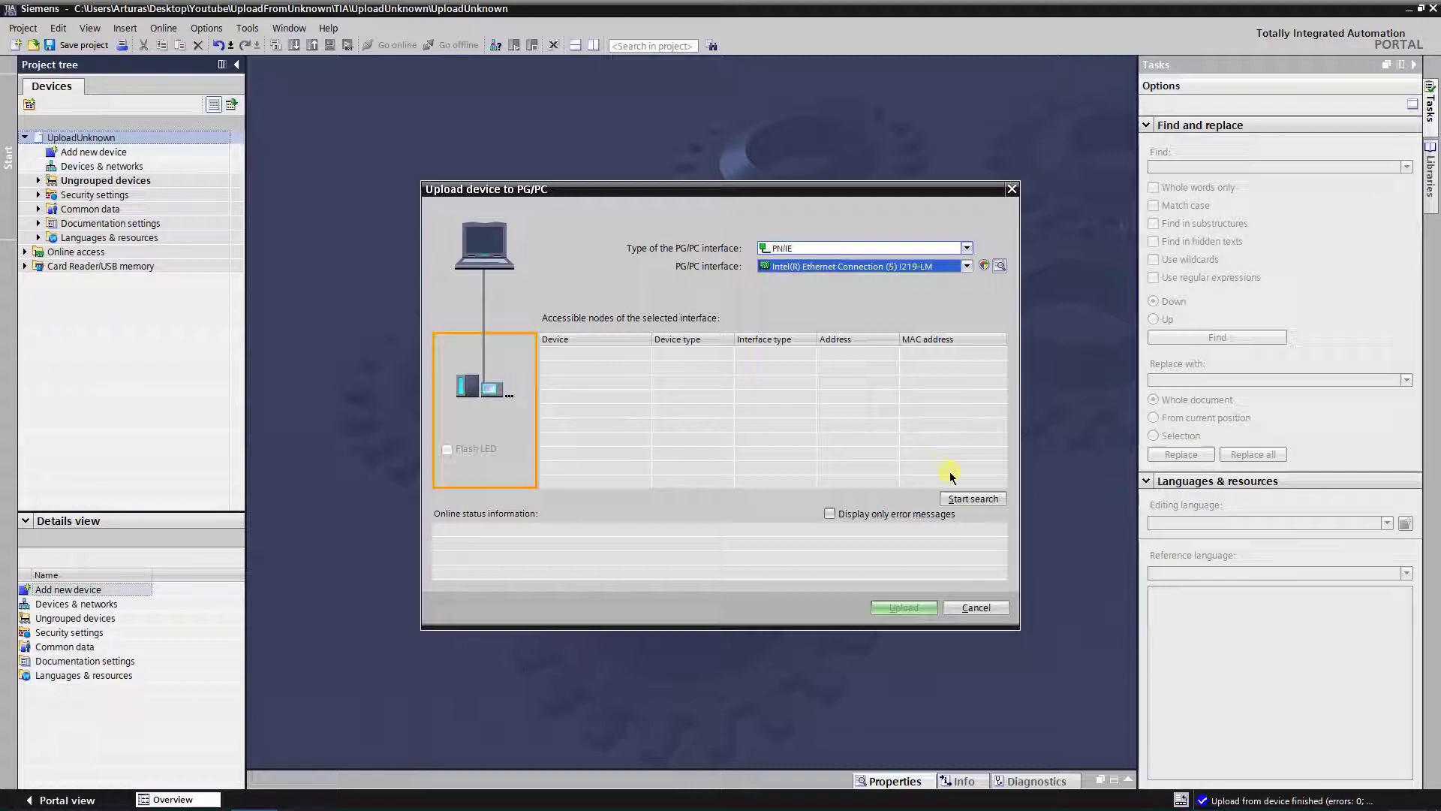
click(957, 496)
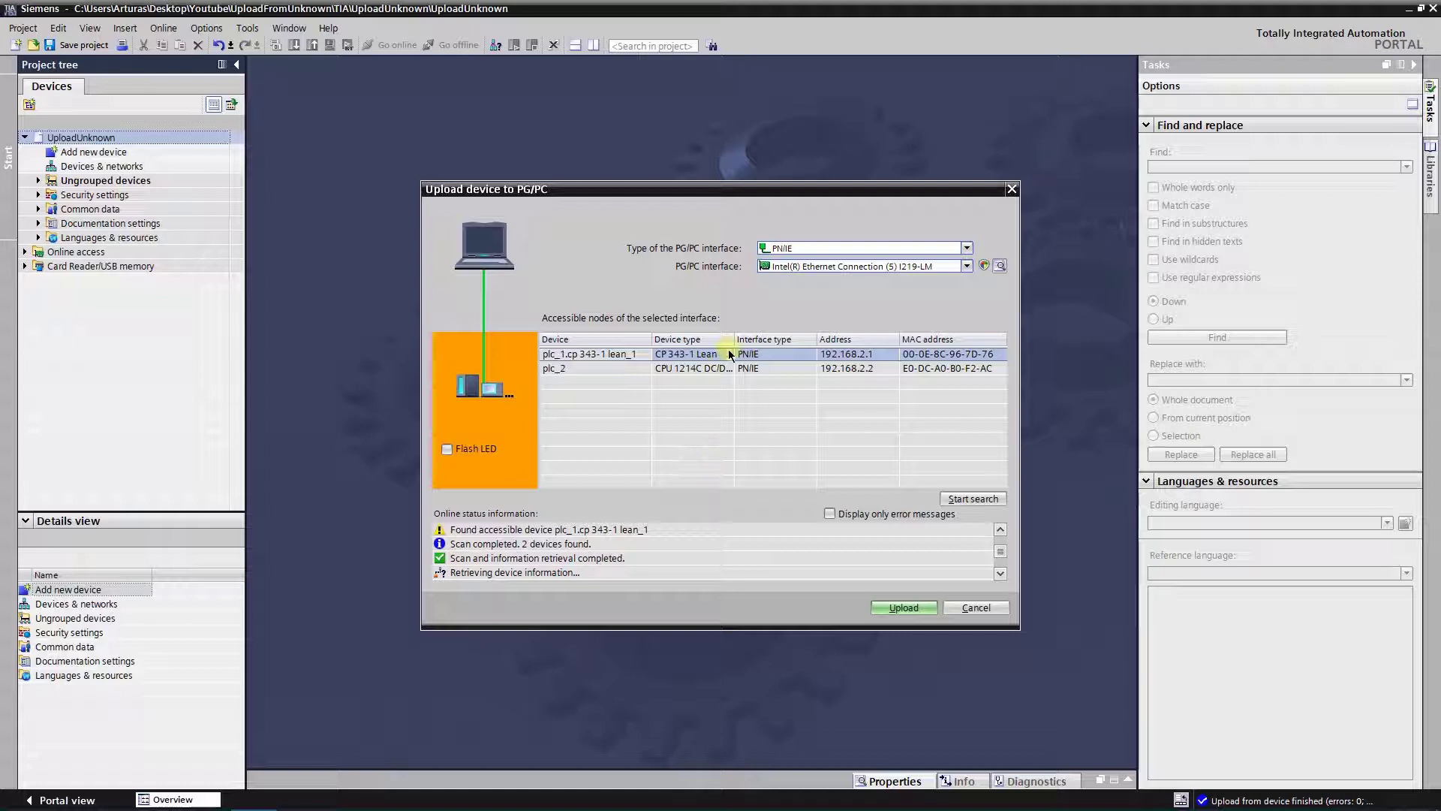
- Select the plc_1.cp 343-1 lean_1 station and upload it into the project
drag(734, 339, 781, 341)
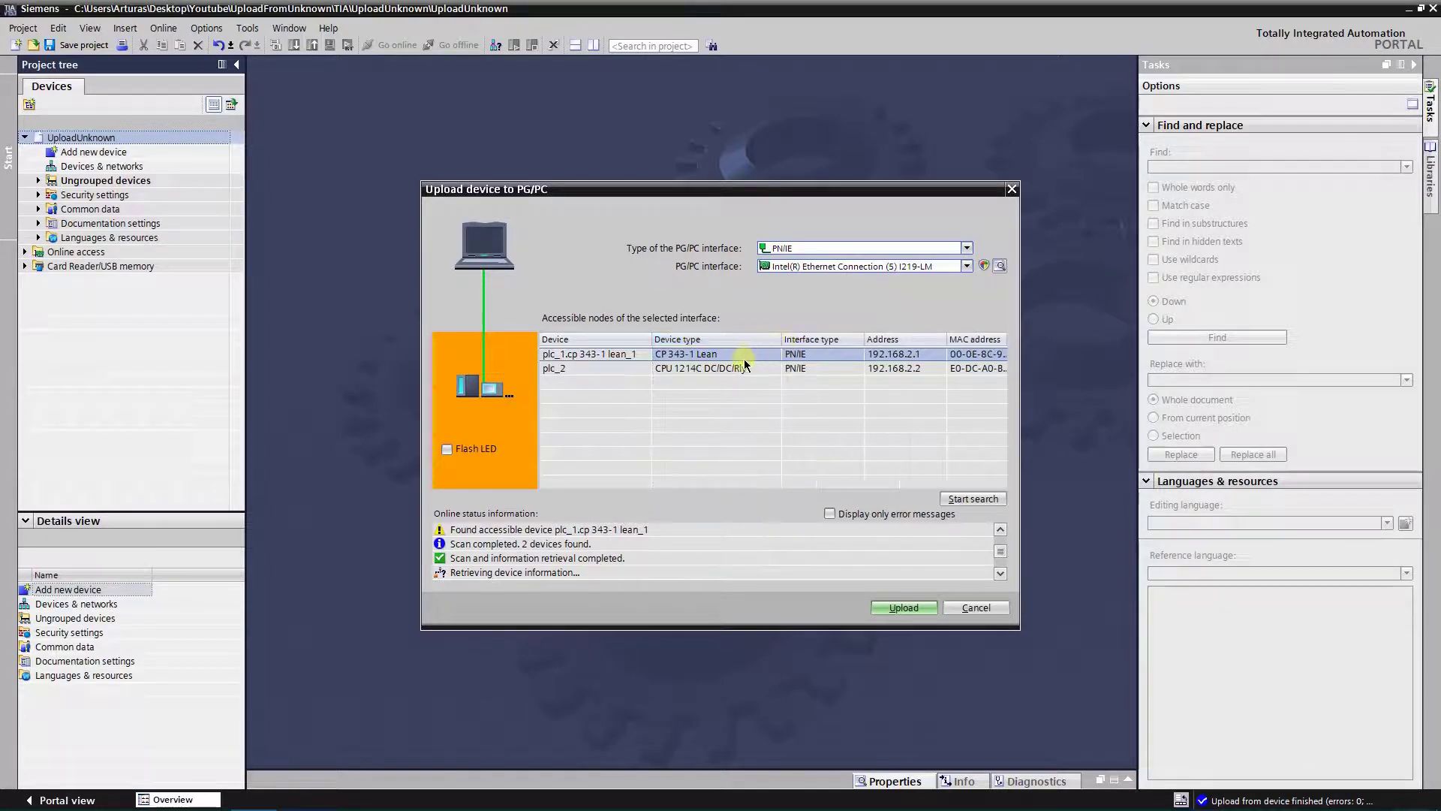
click(664, 371)
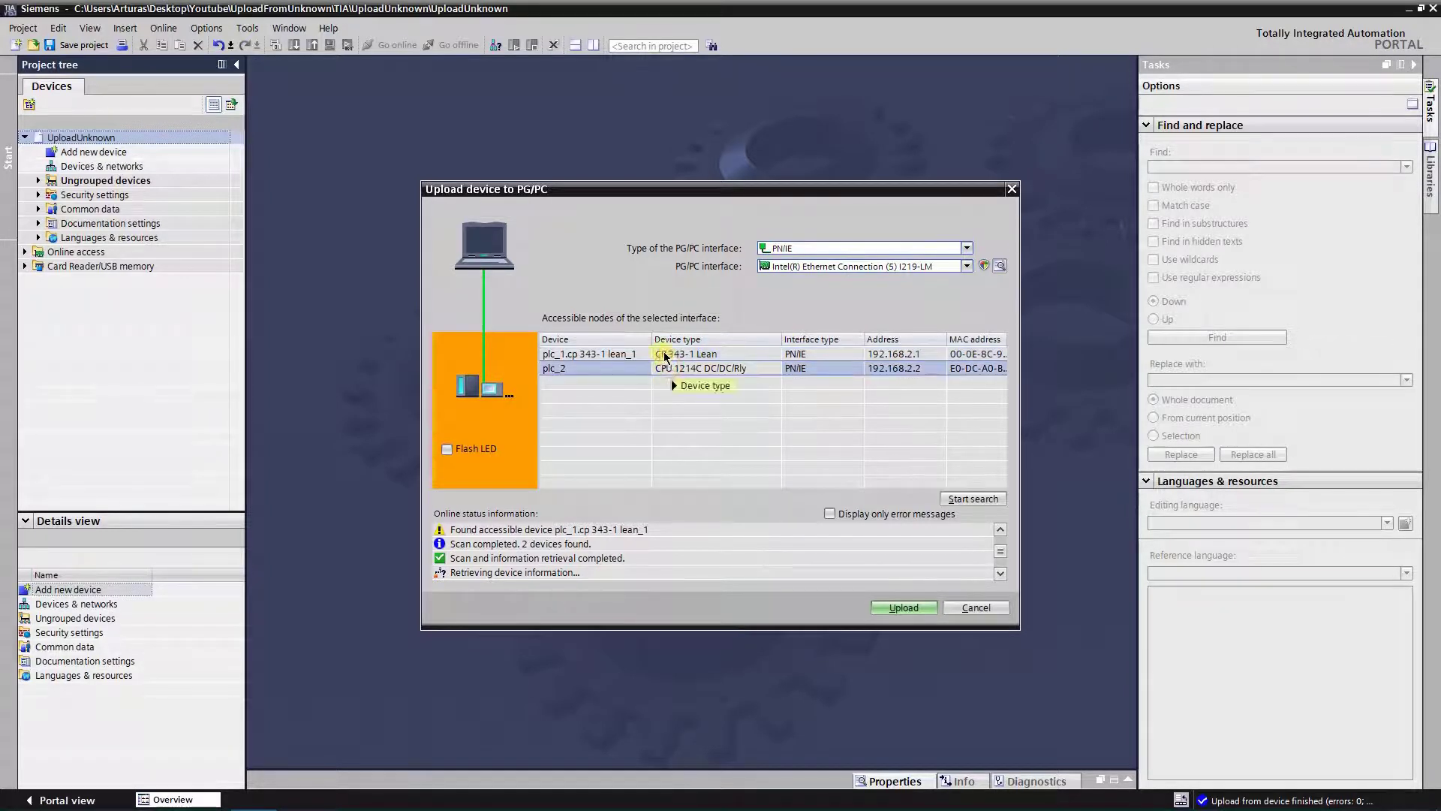
click(666, 355)
mouse_move(670, 376)
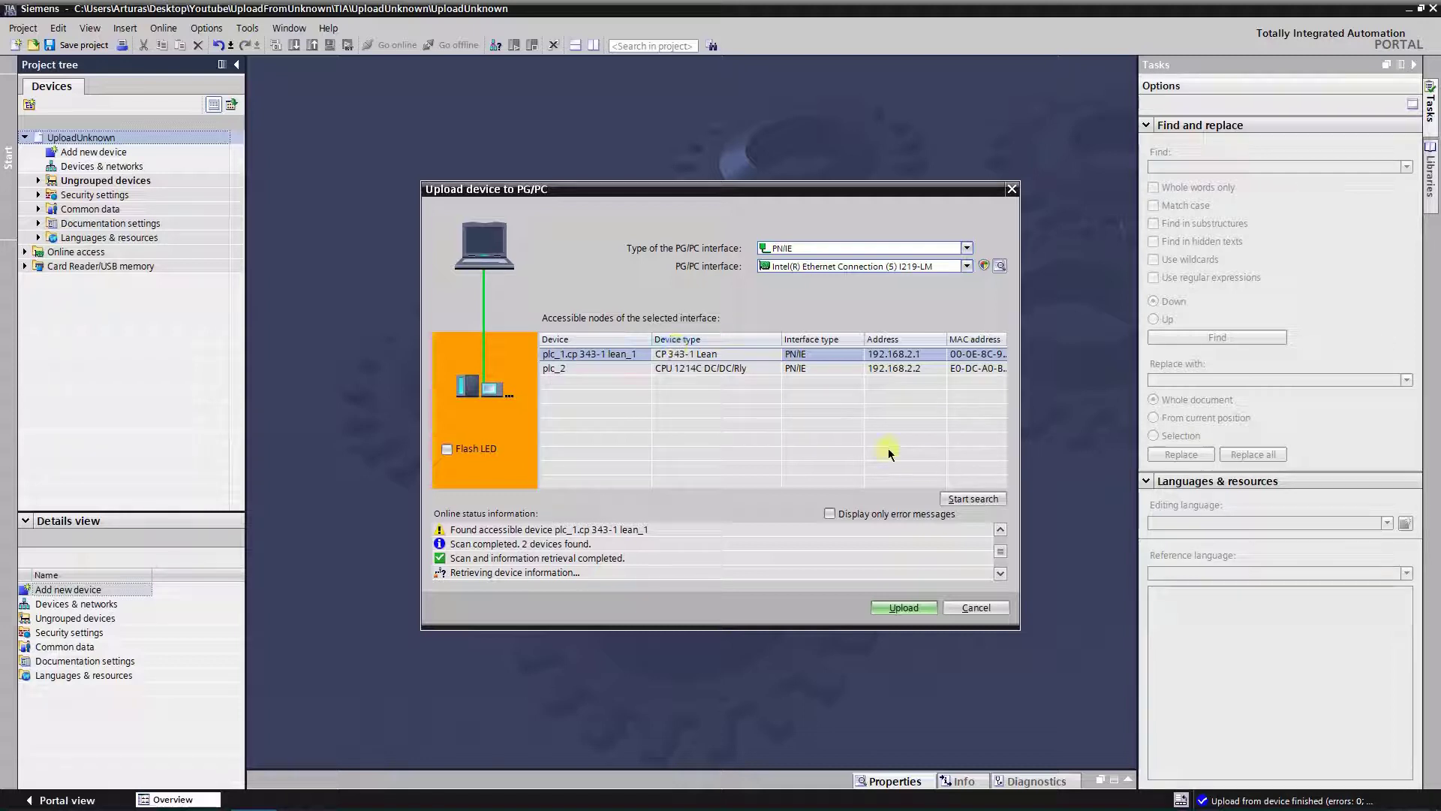
click(903, 609)
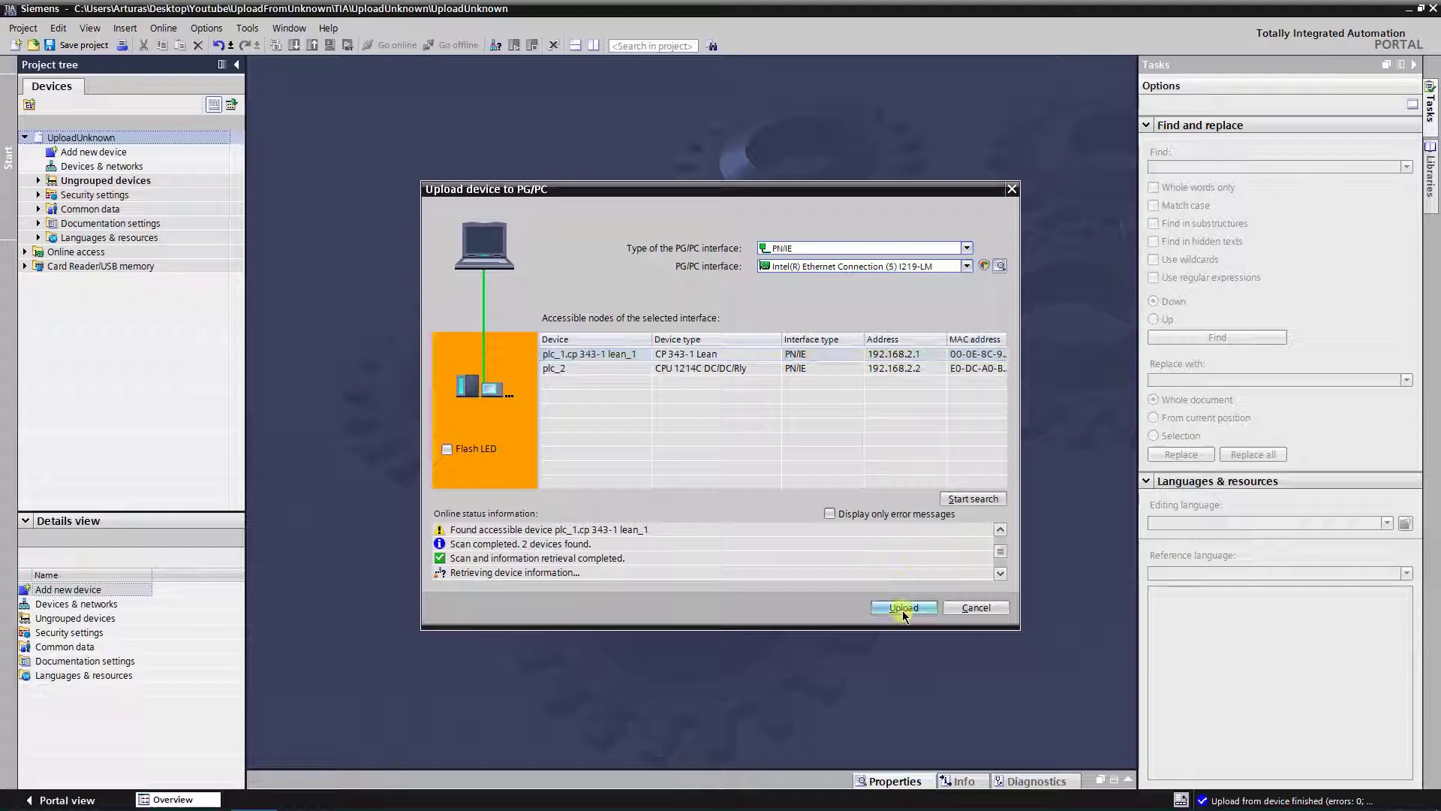
- Decline the default connection path, then open PLC_1's device configuration from the project tree
click(864, 474)
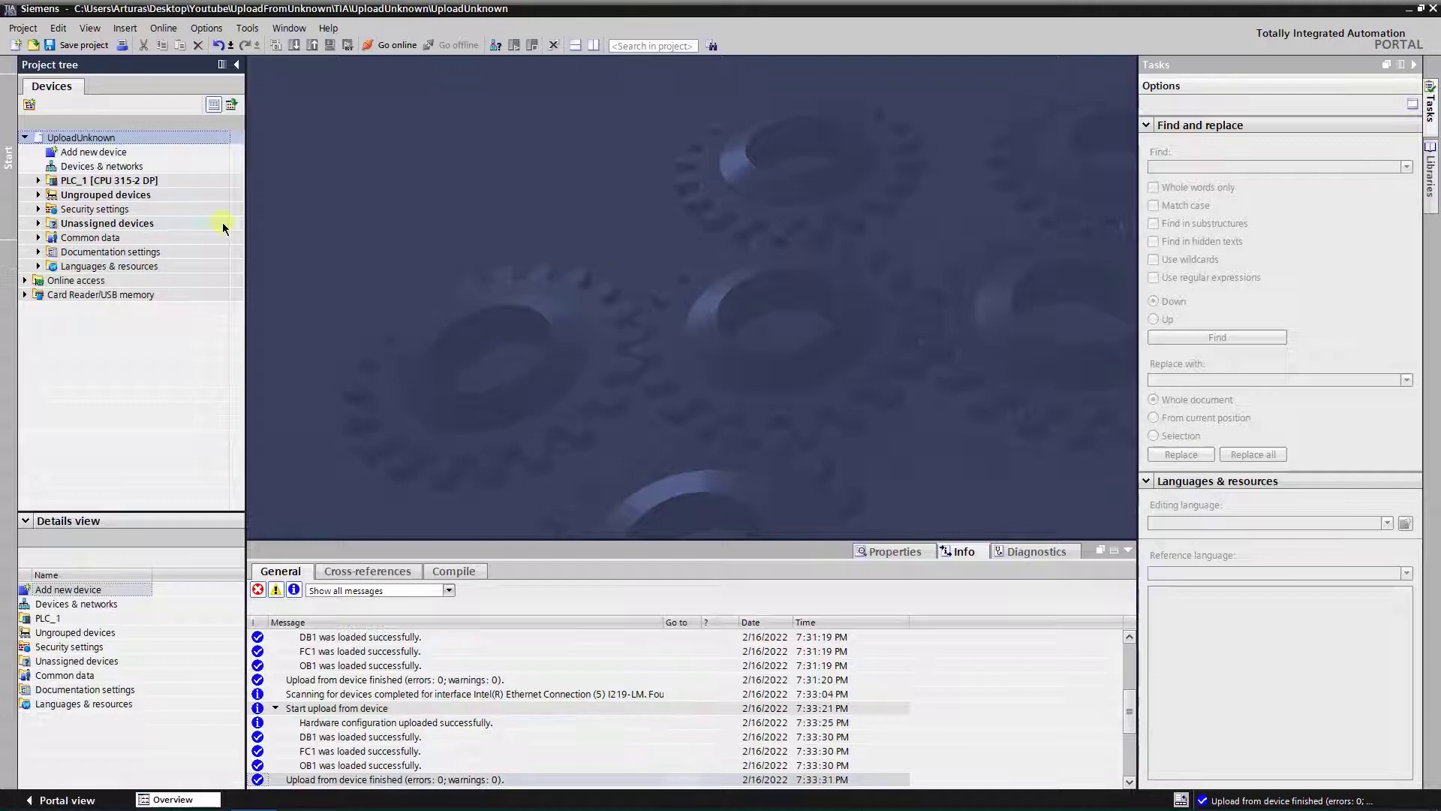
click(38, 180)
double_click(117, 194)
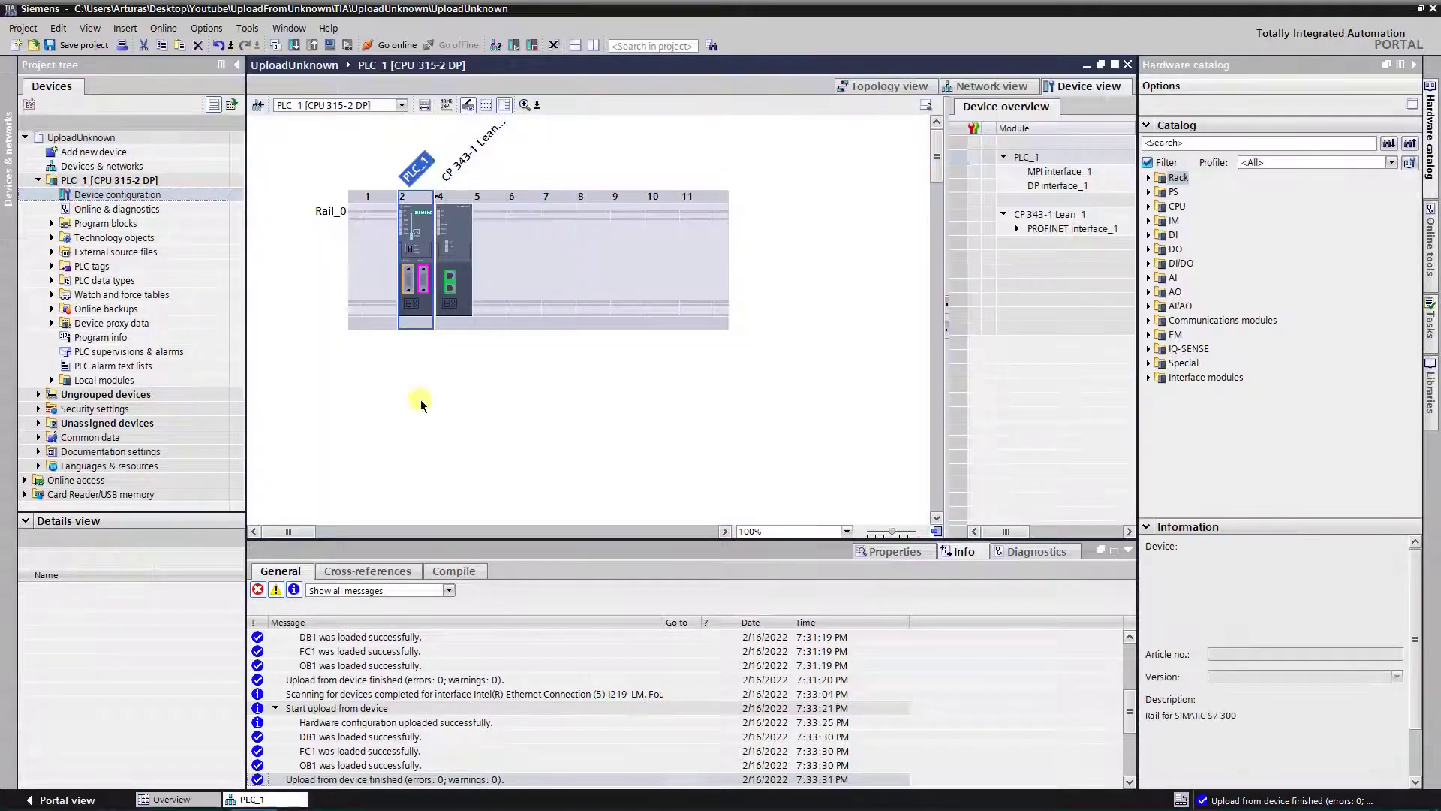
- Review the CPU 315-2 DP's DP interface, PROFIBUS address, I-slave, operating mode and MPI properties
click(899, 551)
scroll(389, 680, up, 1)
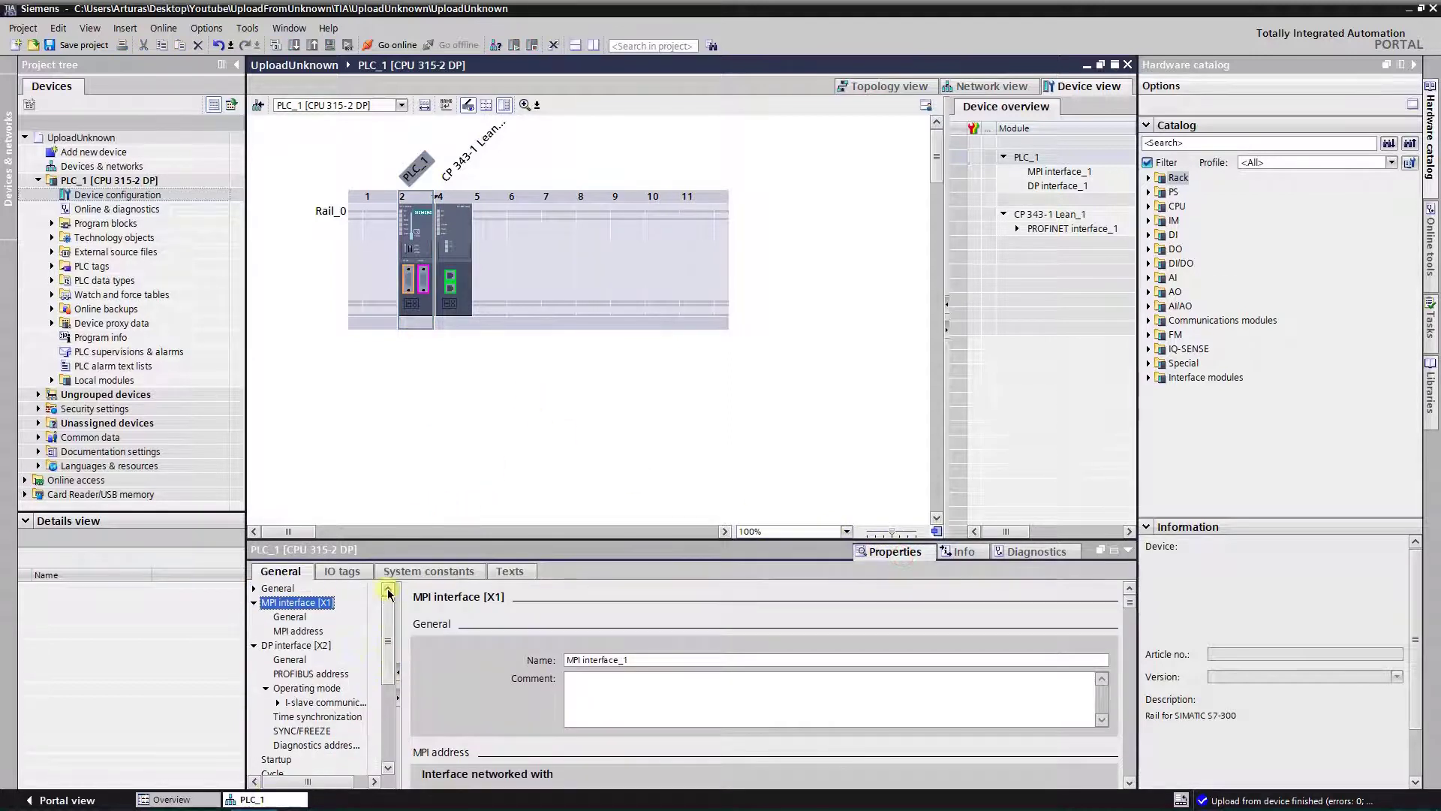
click(297, 645)
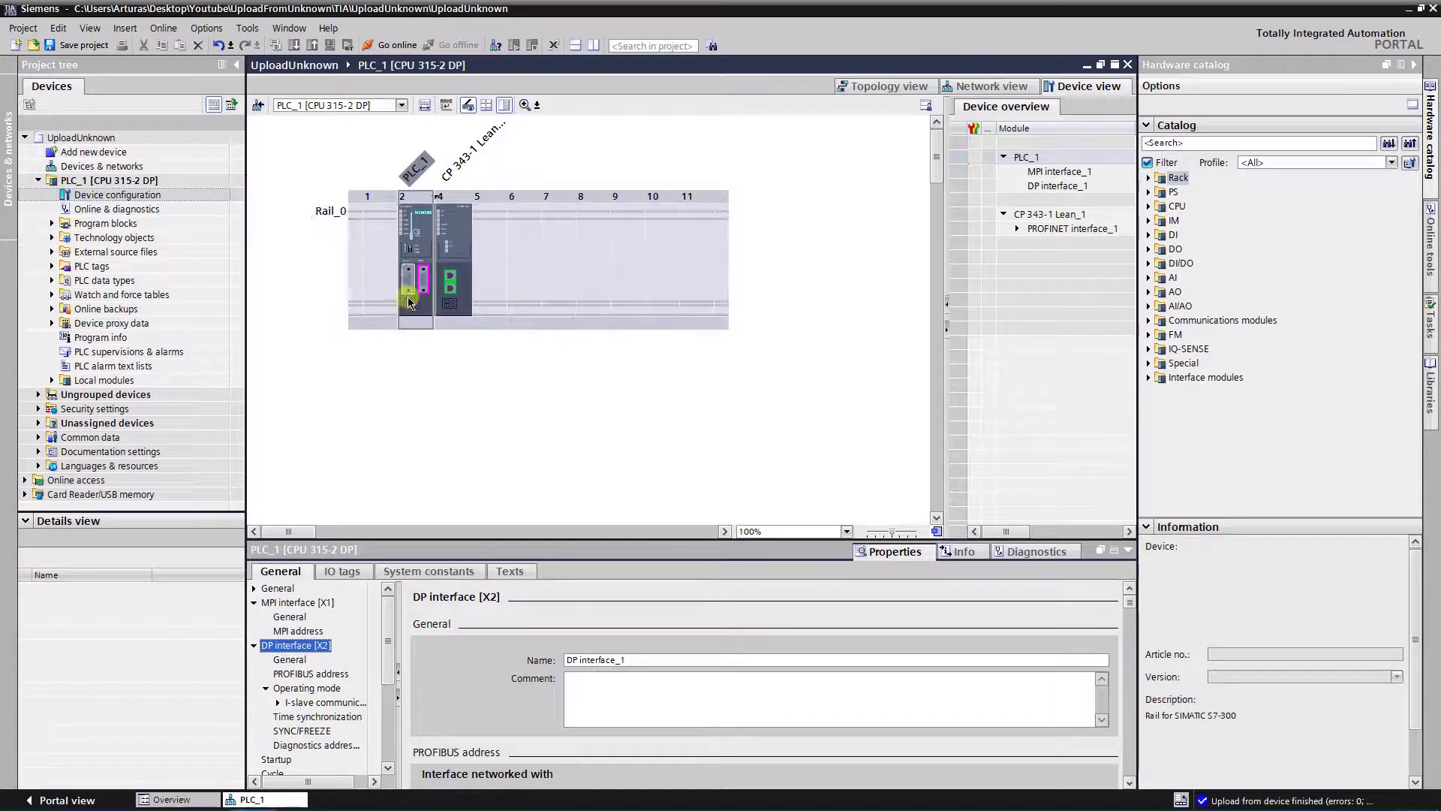
click(294, 674)
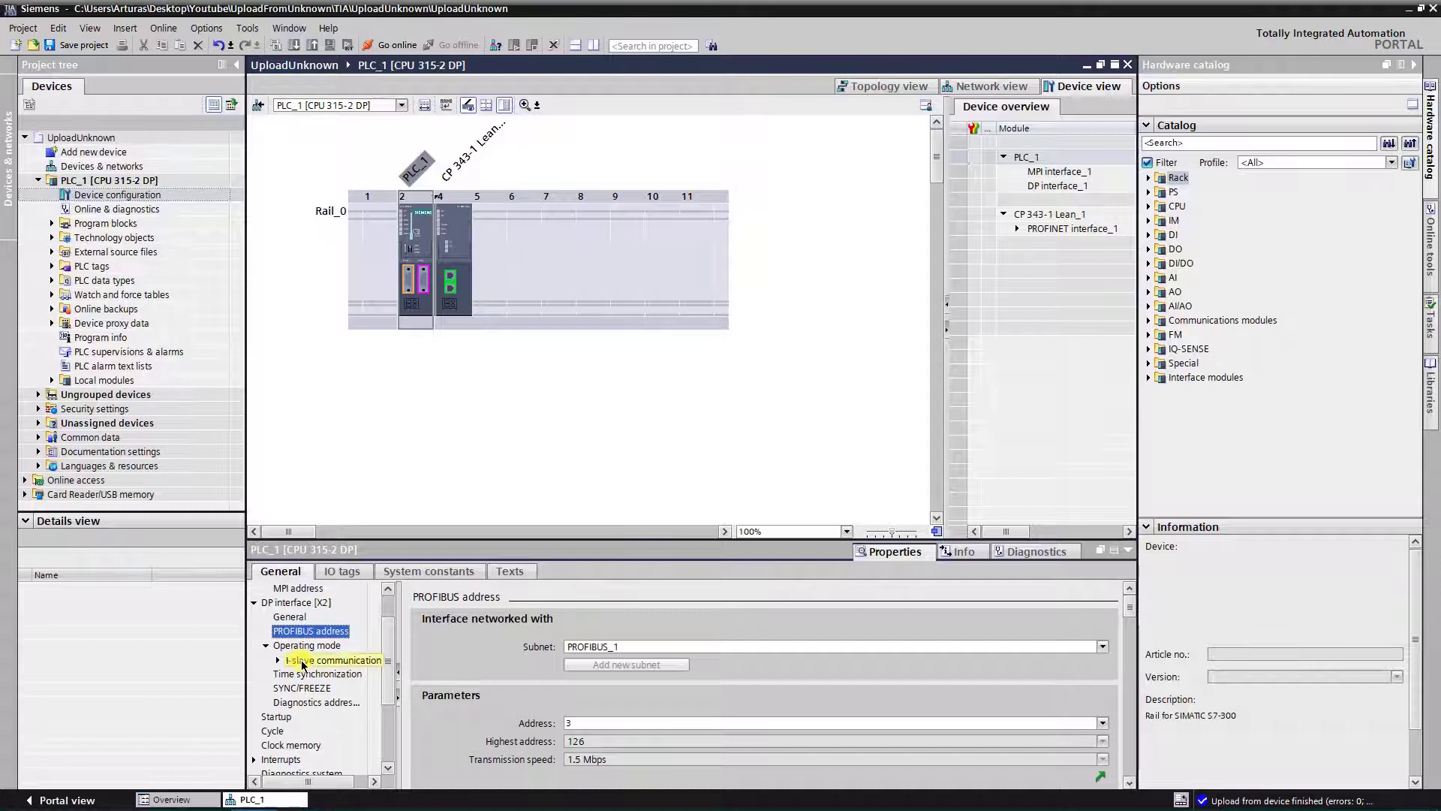
click(304, 661)
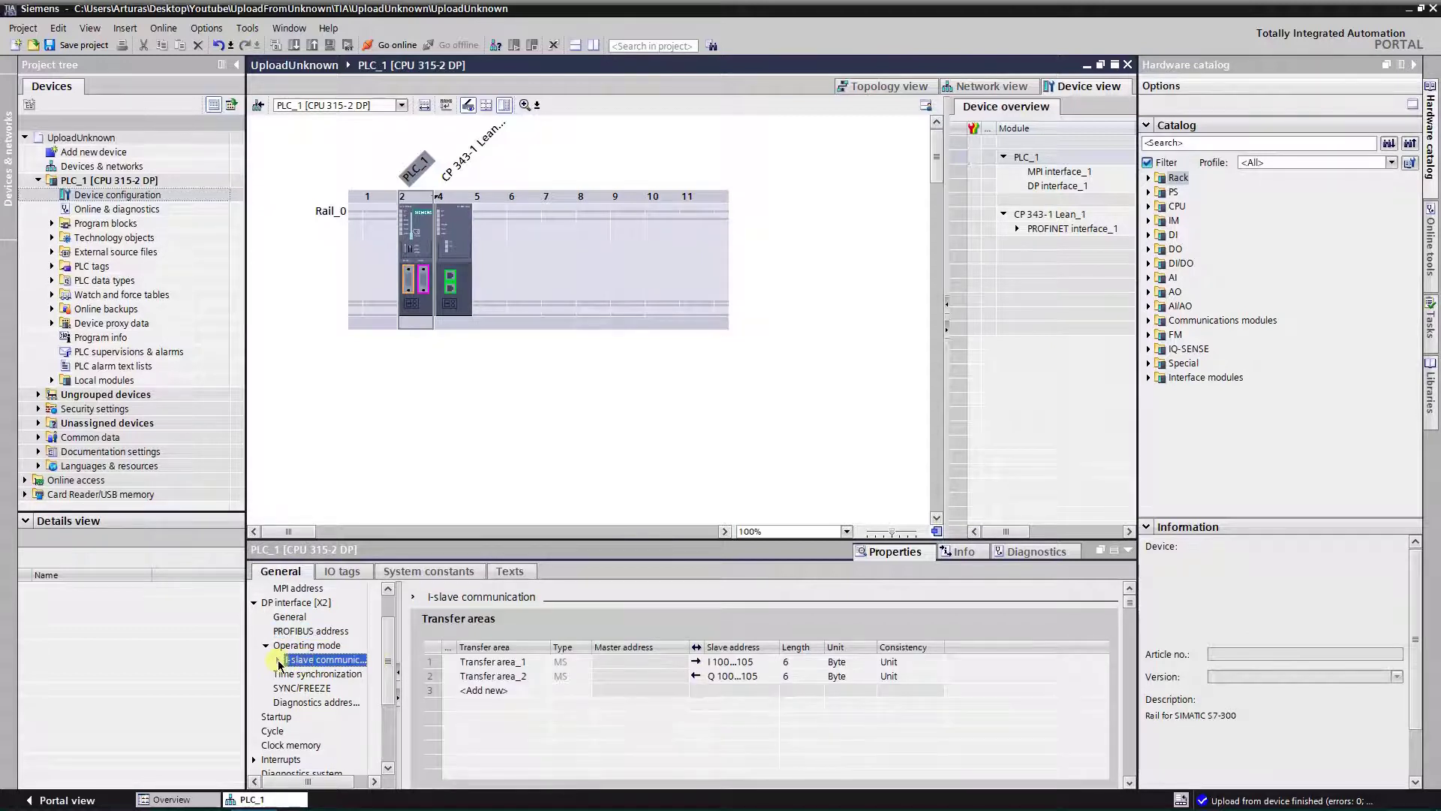
click(278, 660)
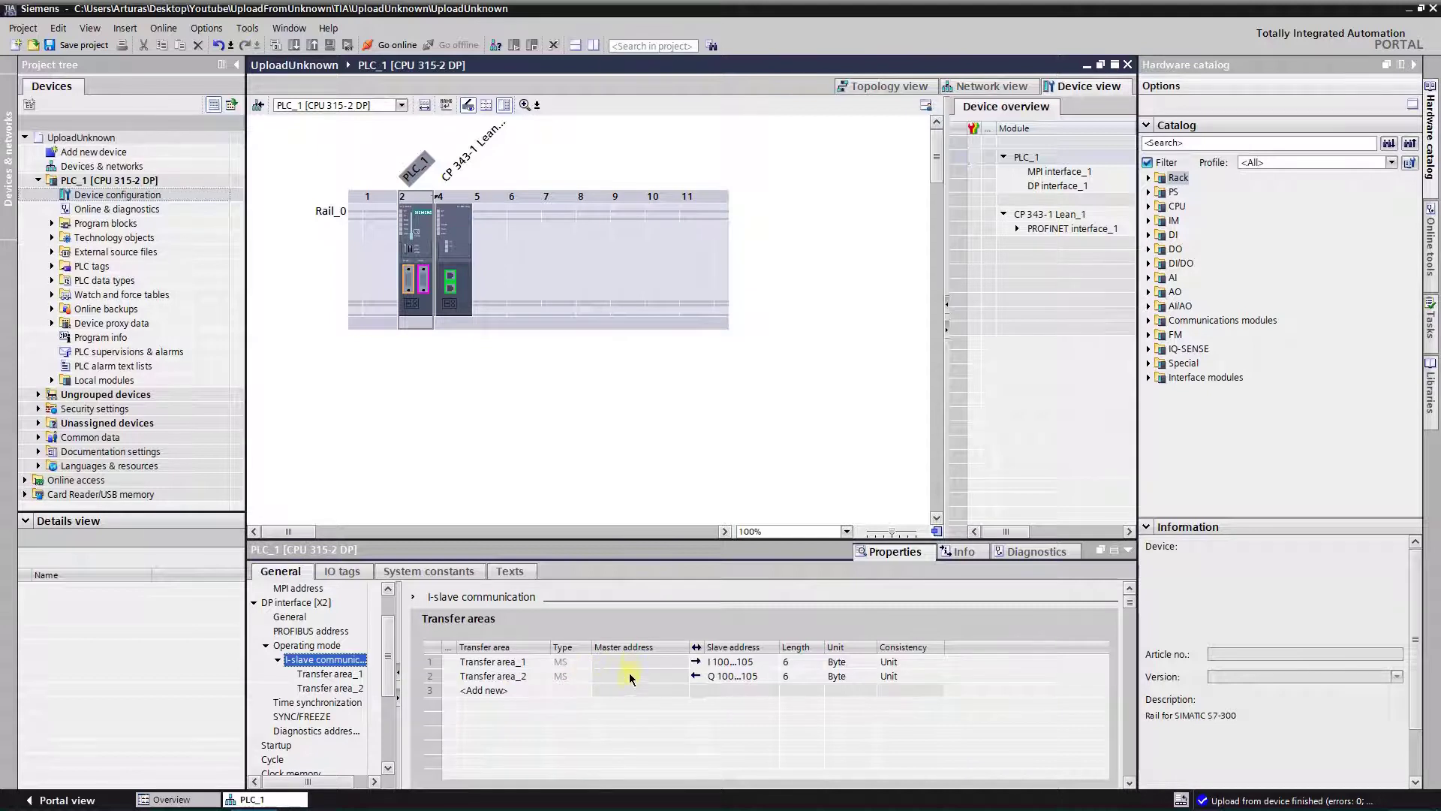
click(278, 660)
click(267, 645)
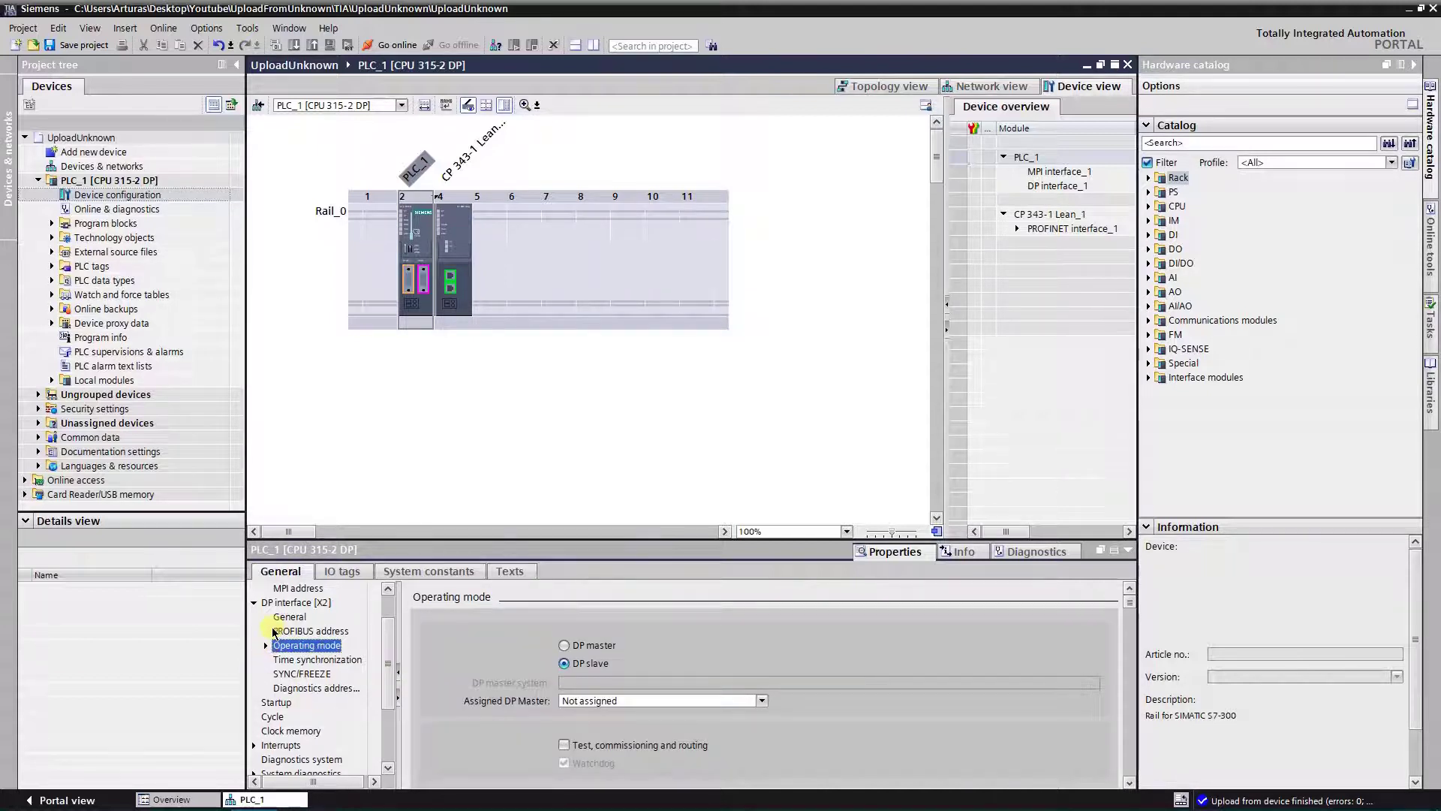
scroll(278, 634, up, 1)
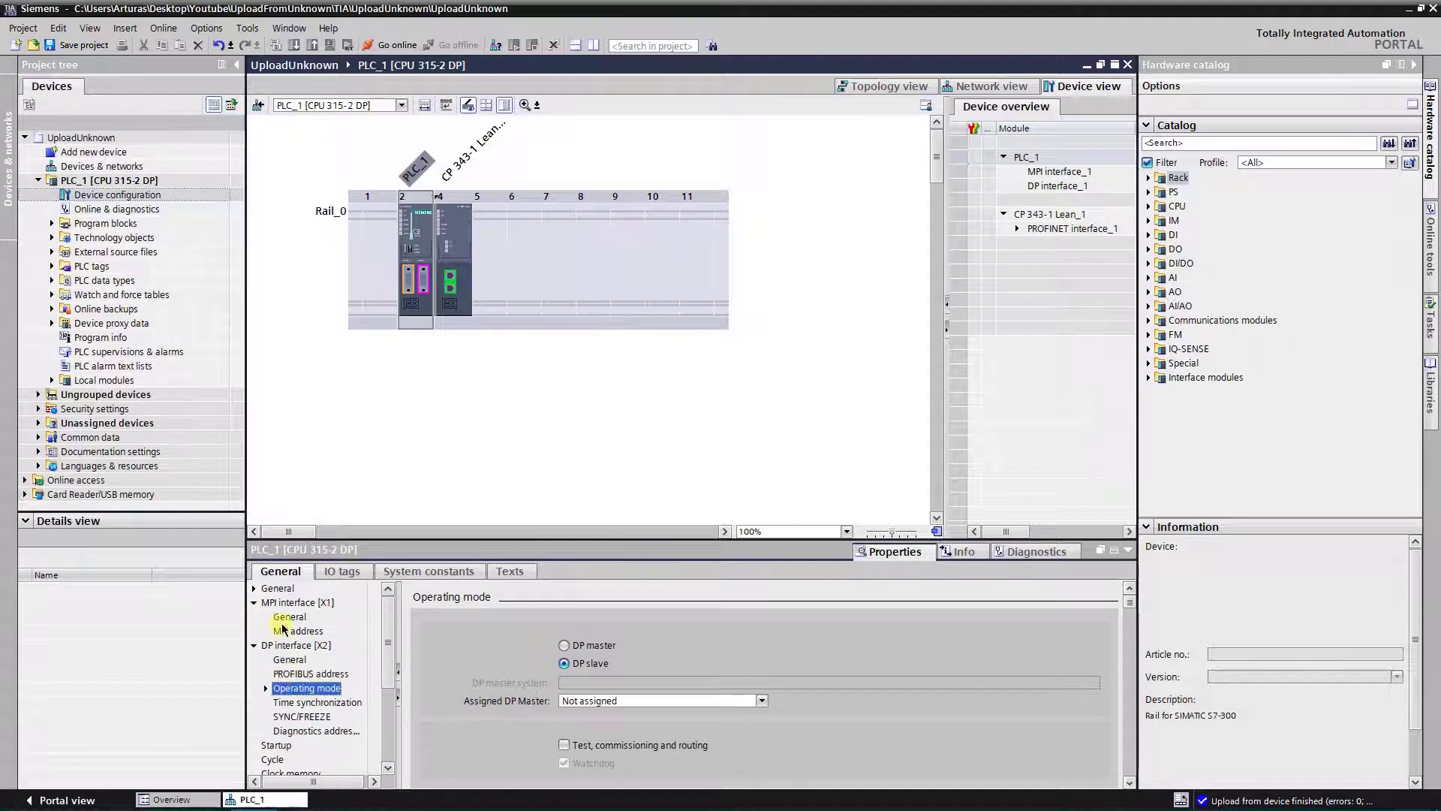
click(285, 602)
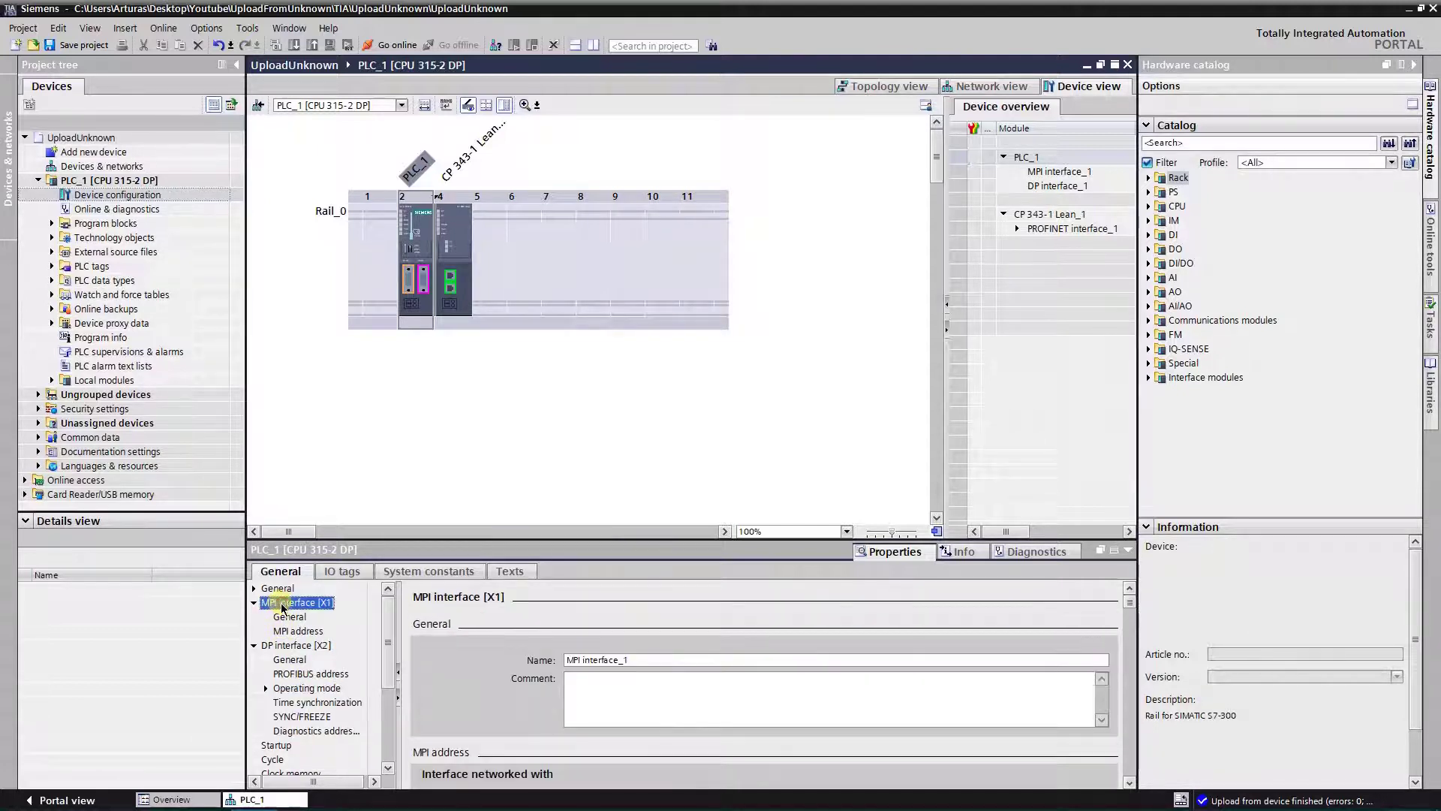
click(276, 589)
scroll(296, 646, down, 3)
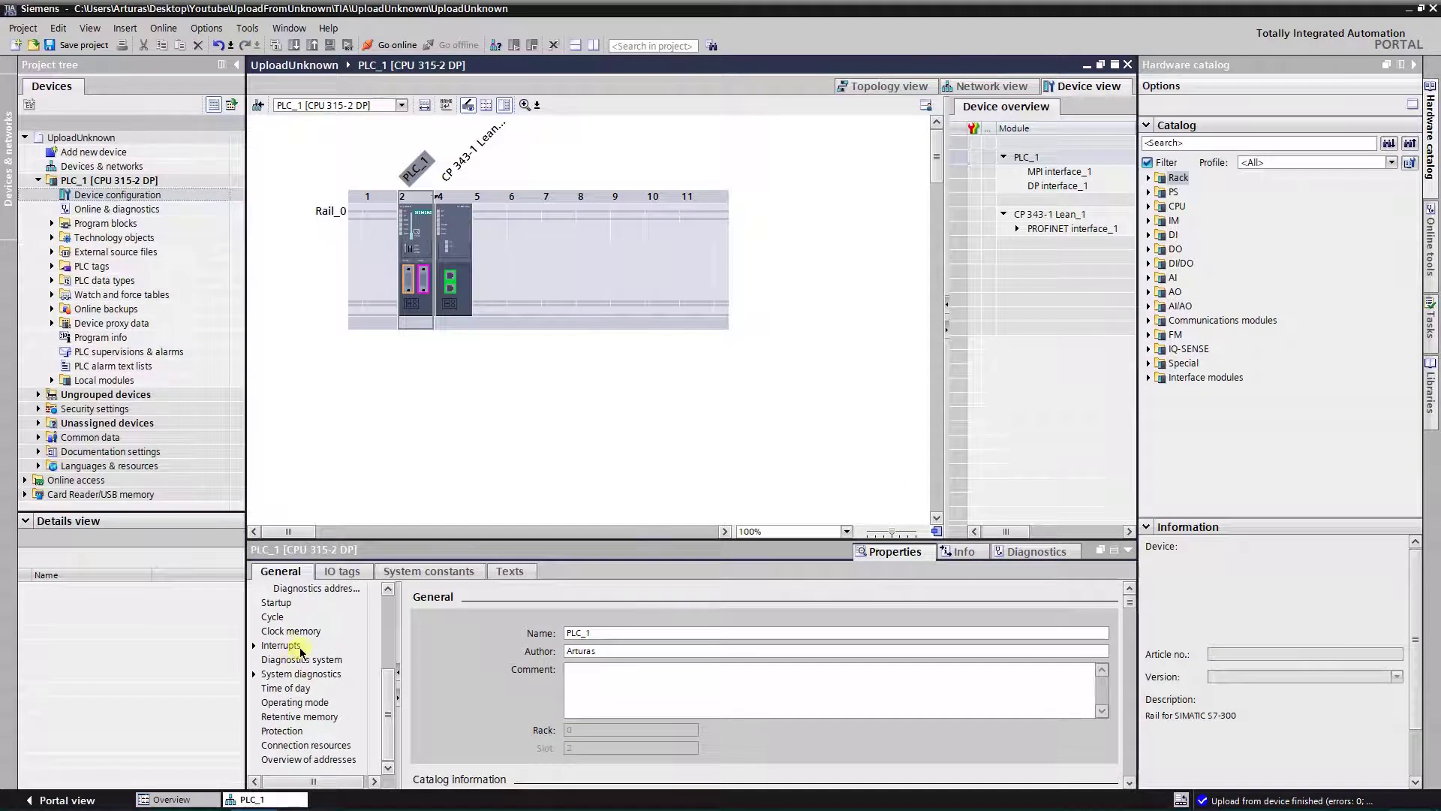
- Check the CP 343-1 Lean's Ethernet addresses and general settings, then expand PLC_1's program blocks
click(454, 221)
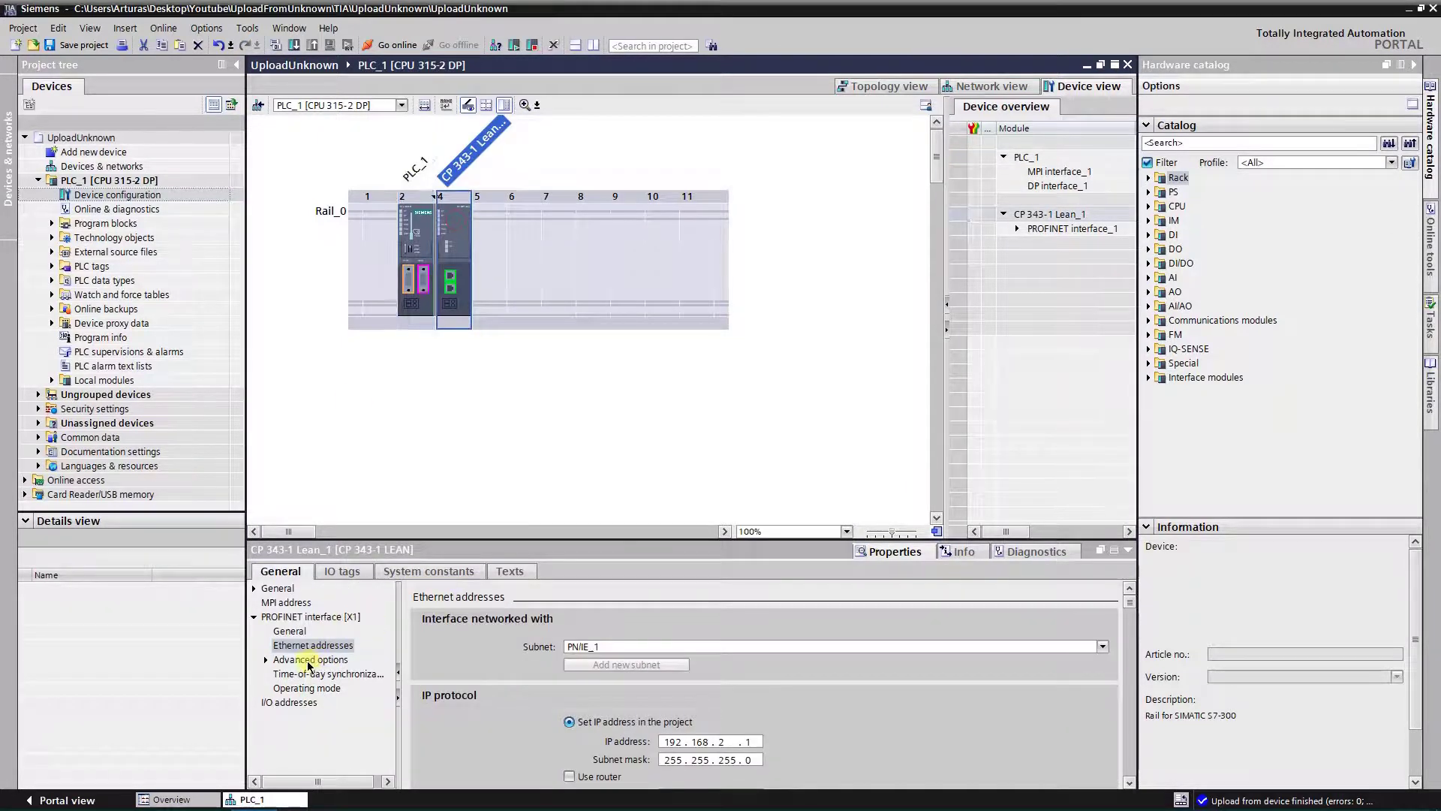
click(284, 630)
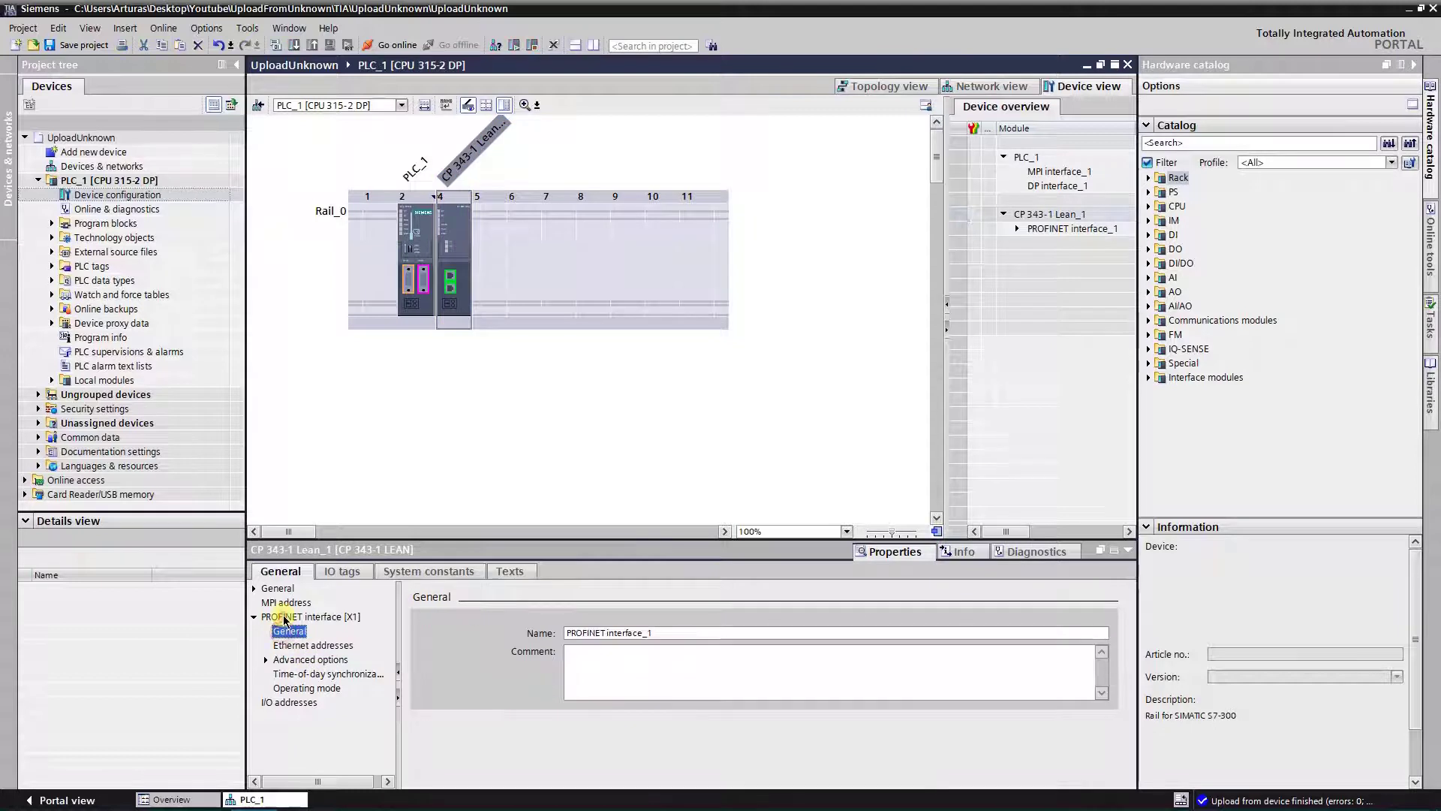
click(284, 616)
click(282, 604)
click(279, 589)
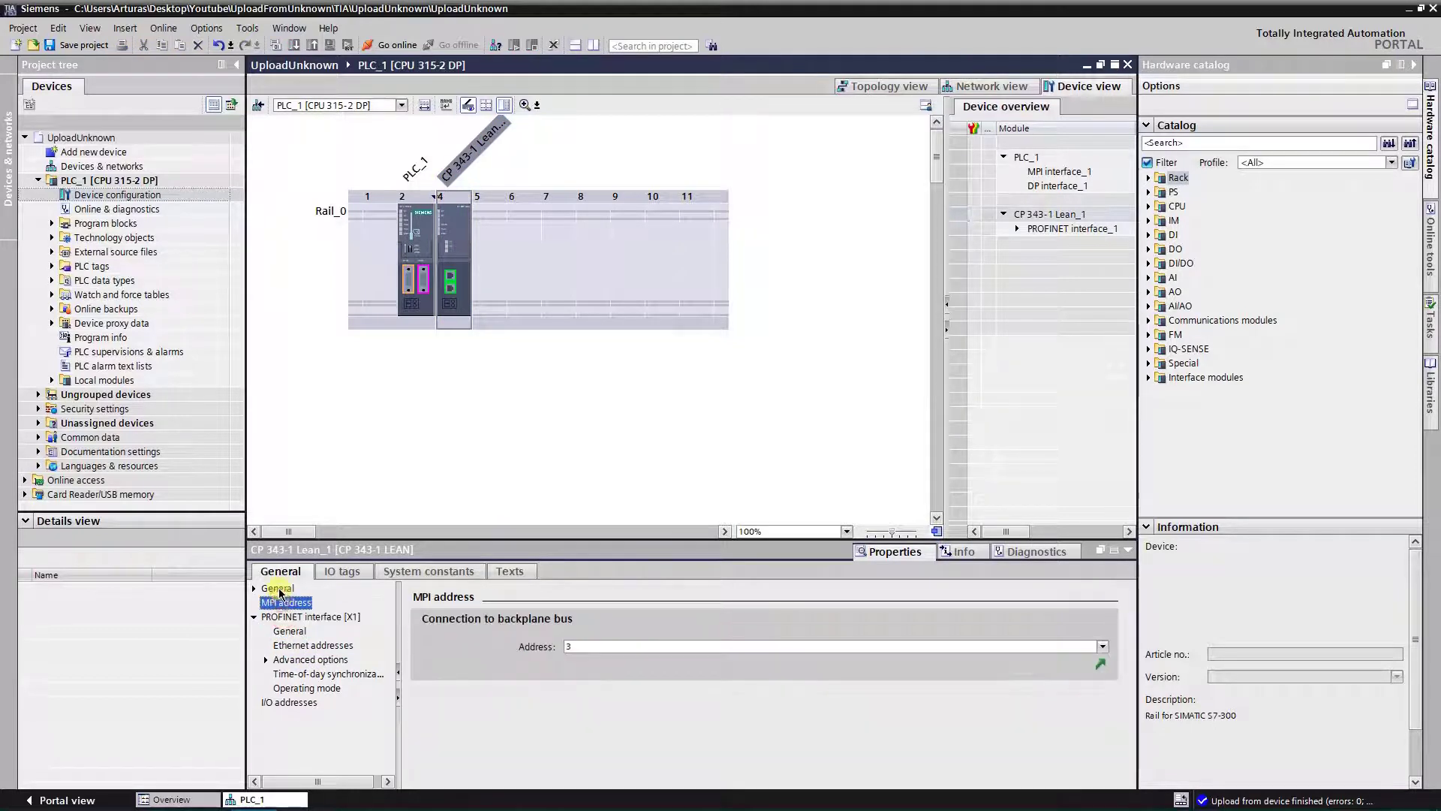
click(254, 590)
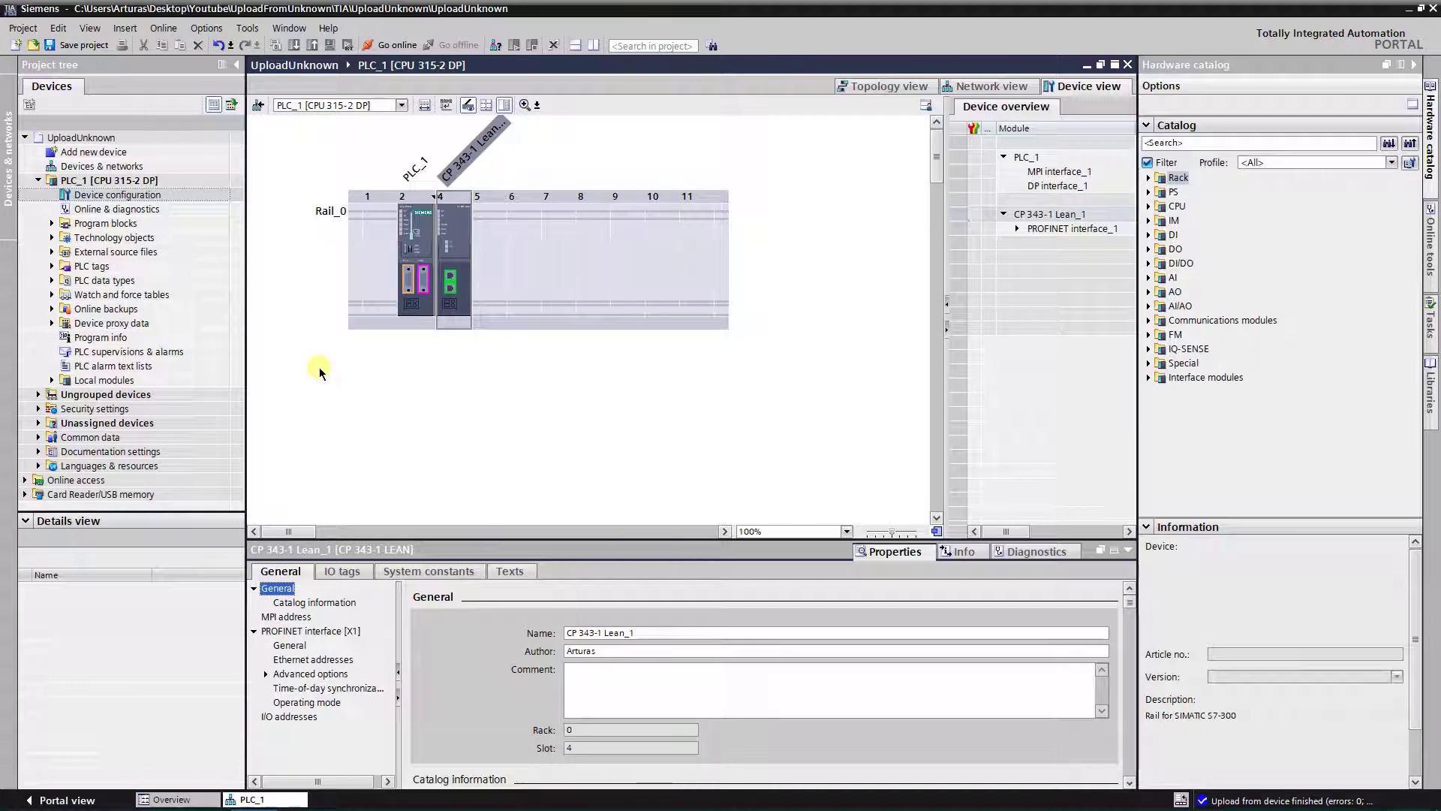
click(54, 223)
click(54, 223)
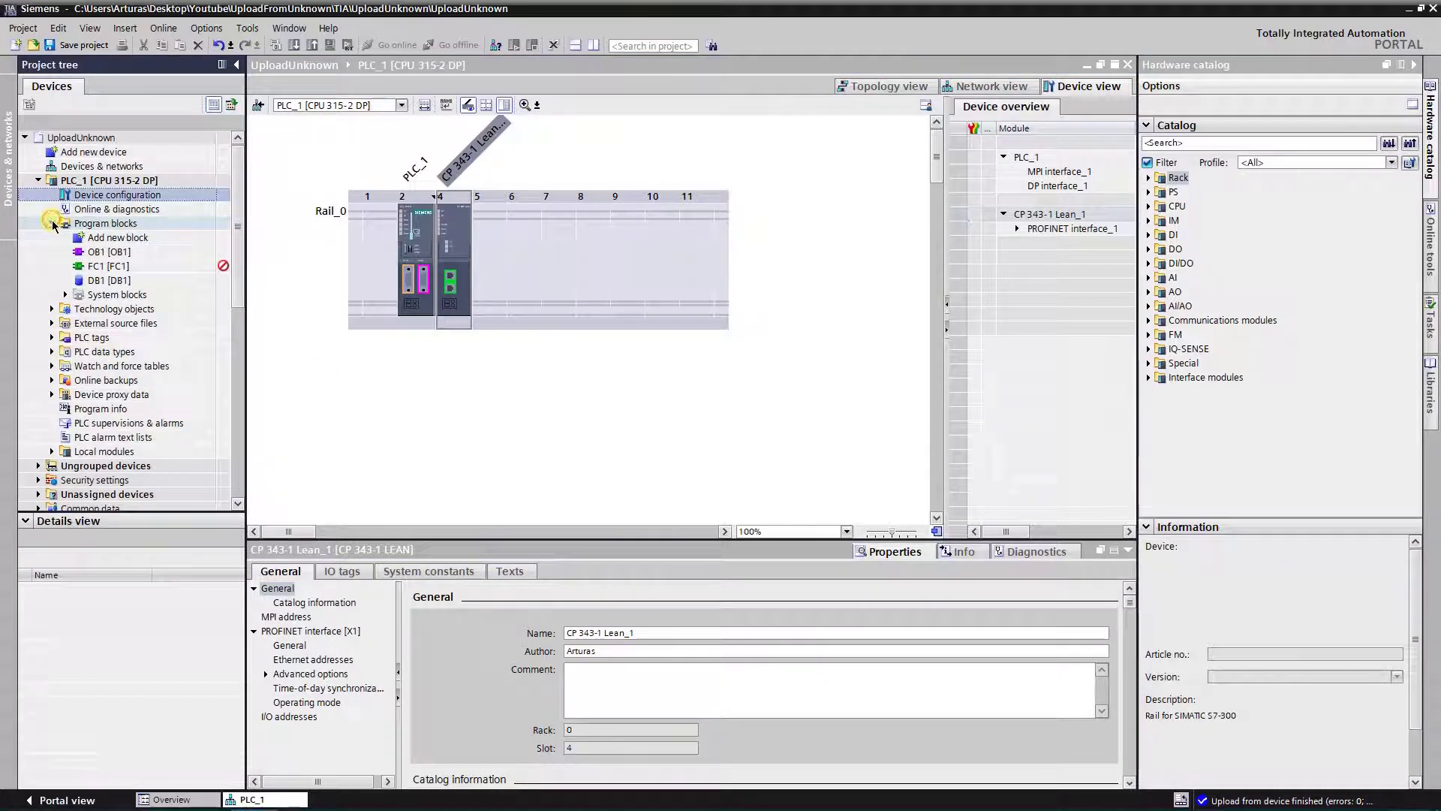
click(94, 268)
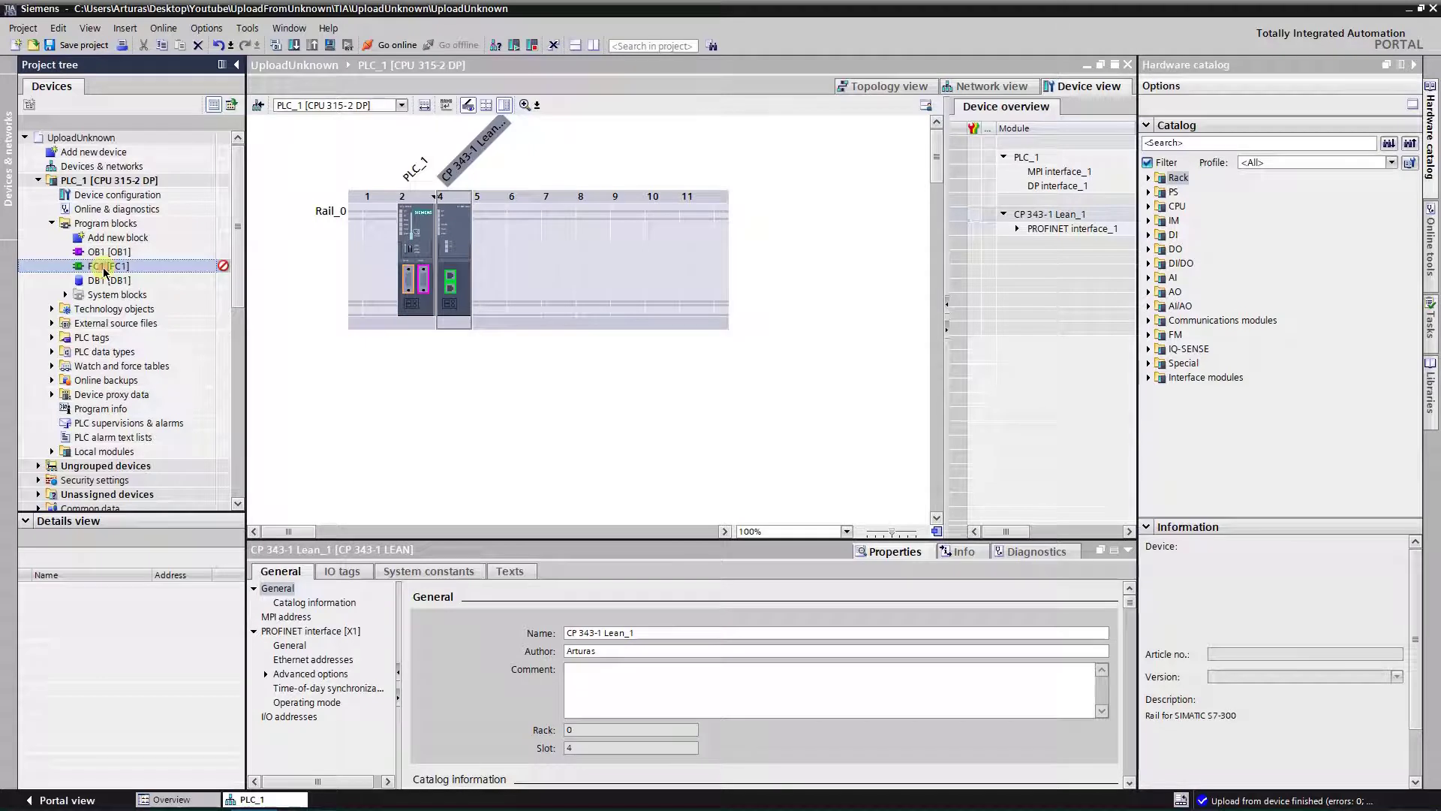
double_click(104, 273)
drag(598, 364, 593, 353)
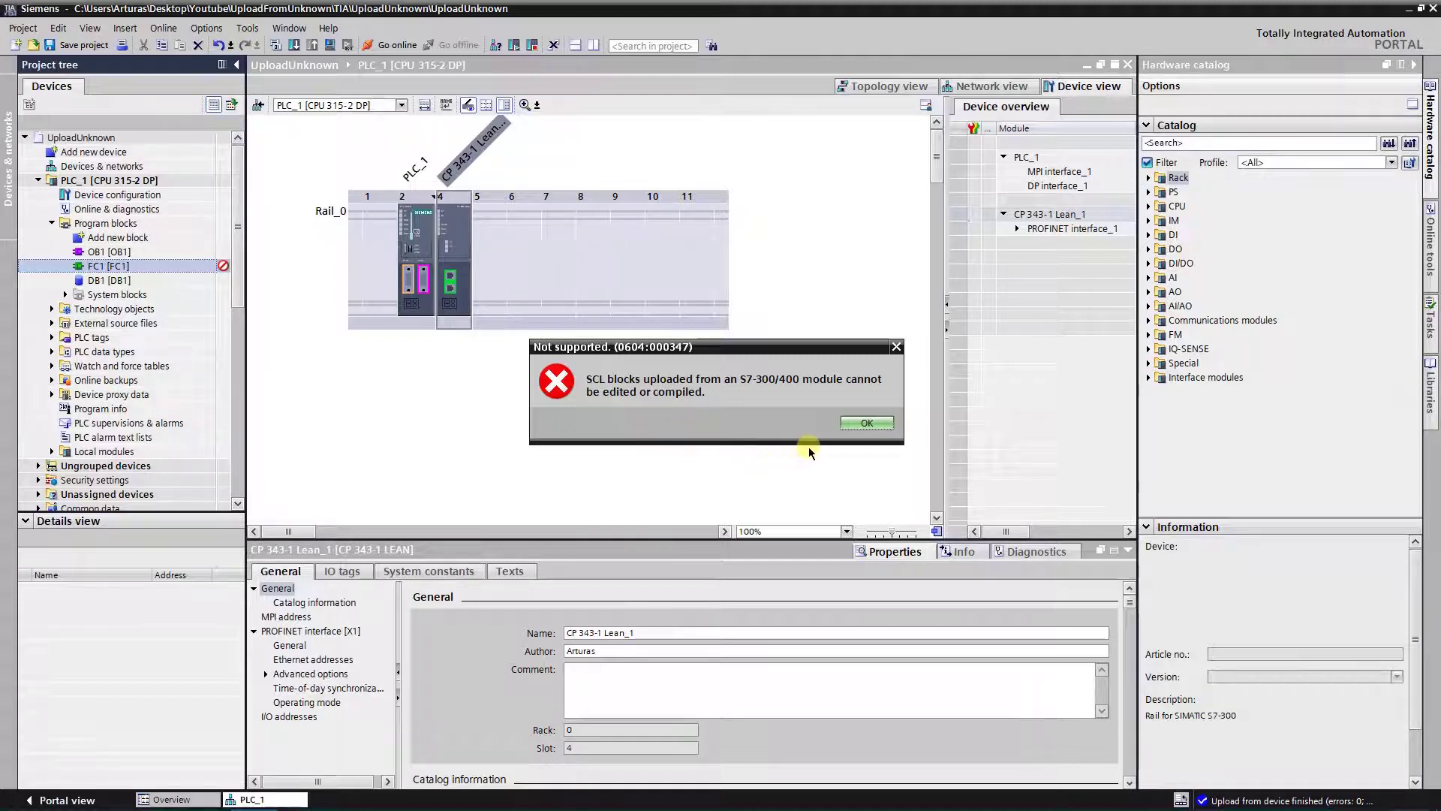
click(869, 424)
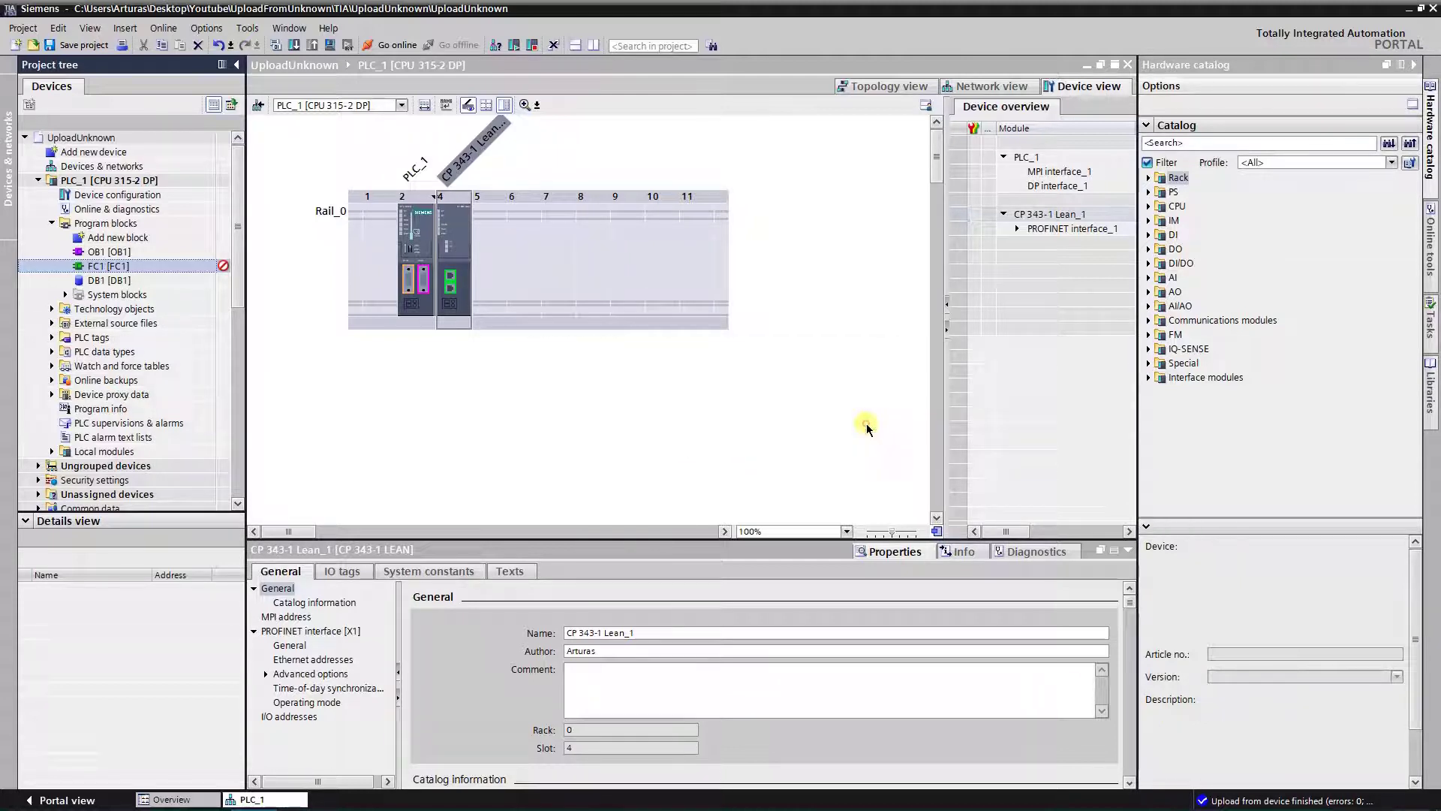
click(349, 319)
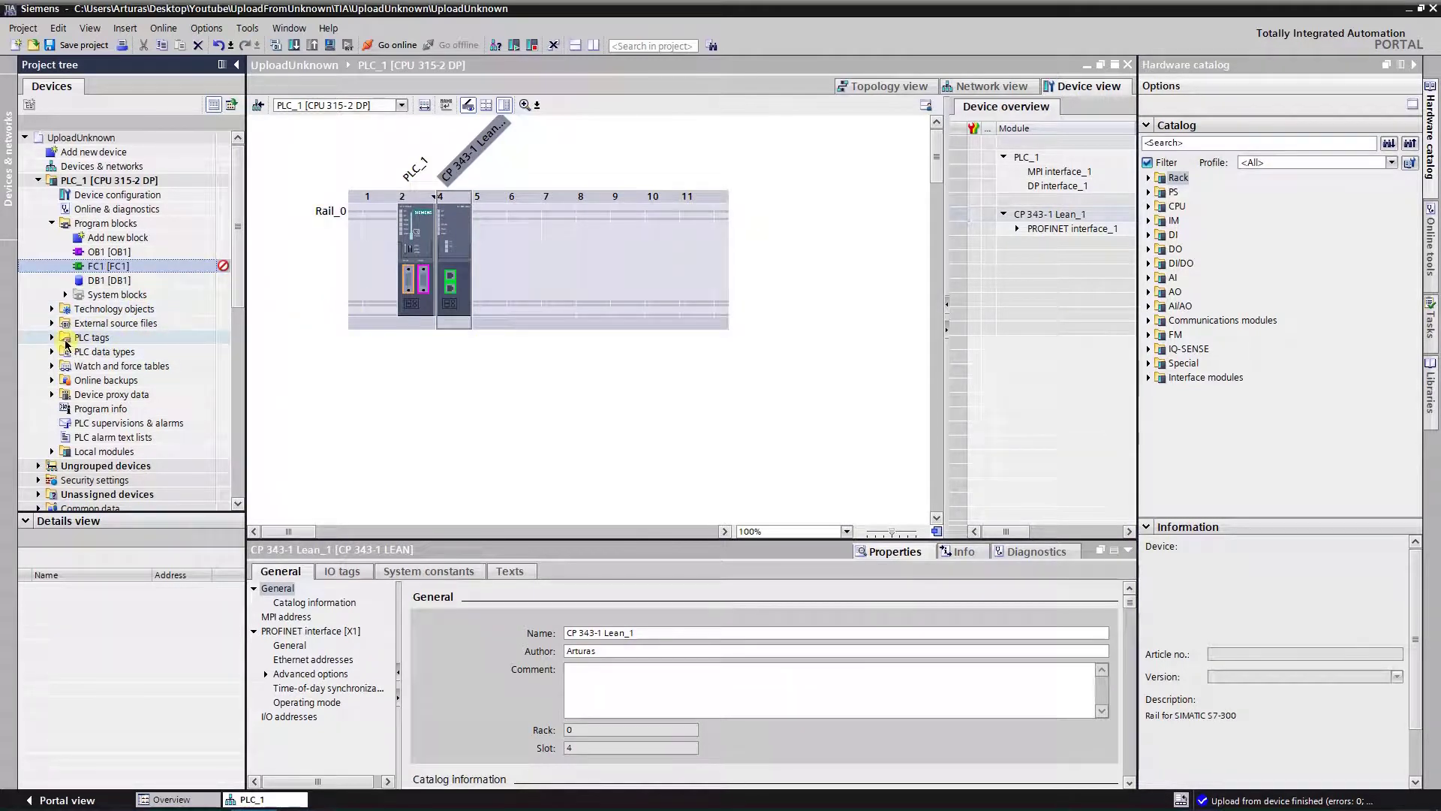
- Add Block_1.scl under PLC_1's External source files
click(52, 322)
click(93, 338)
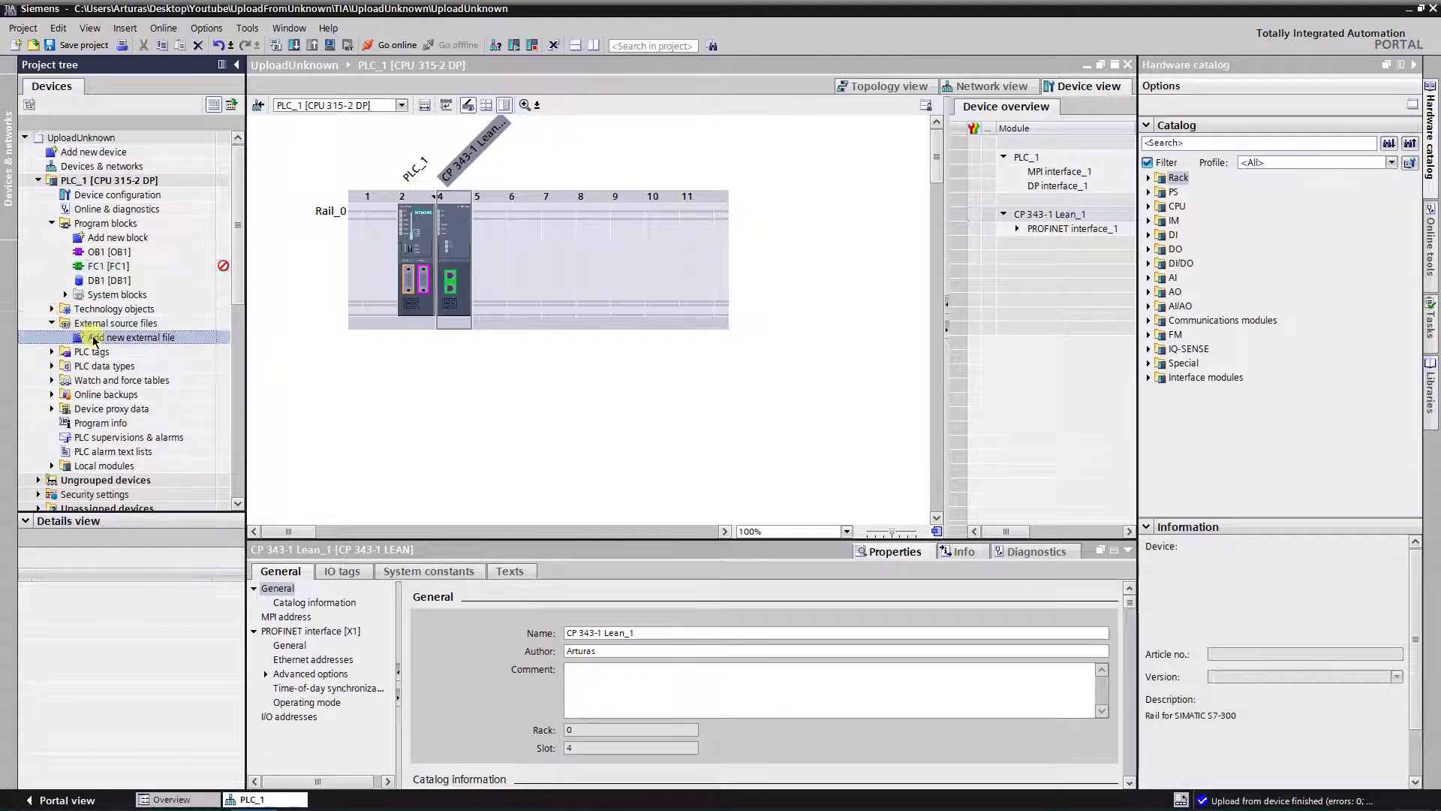
double_click(94, 338)
scroll(556, 526, down, 3)
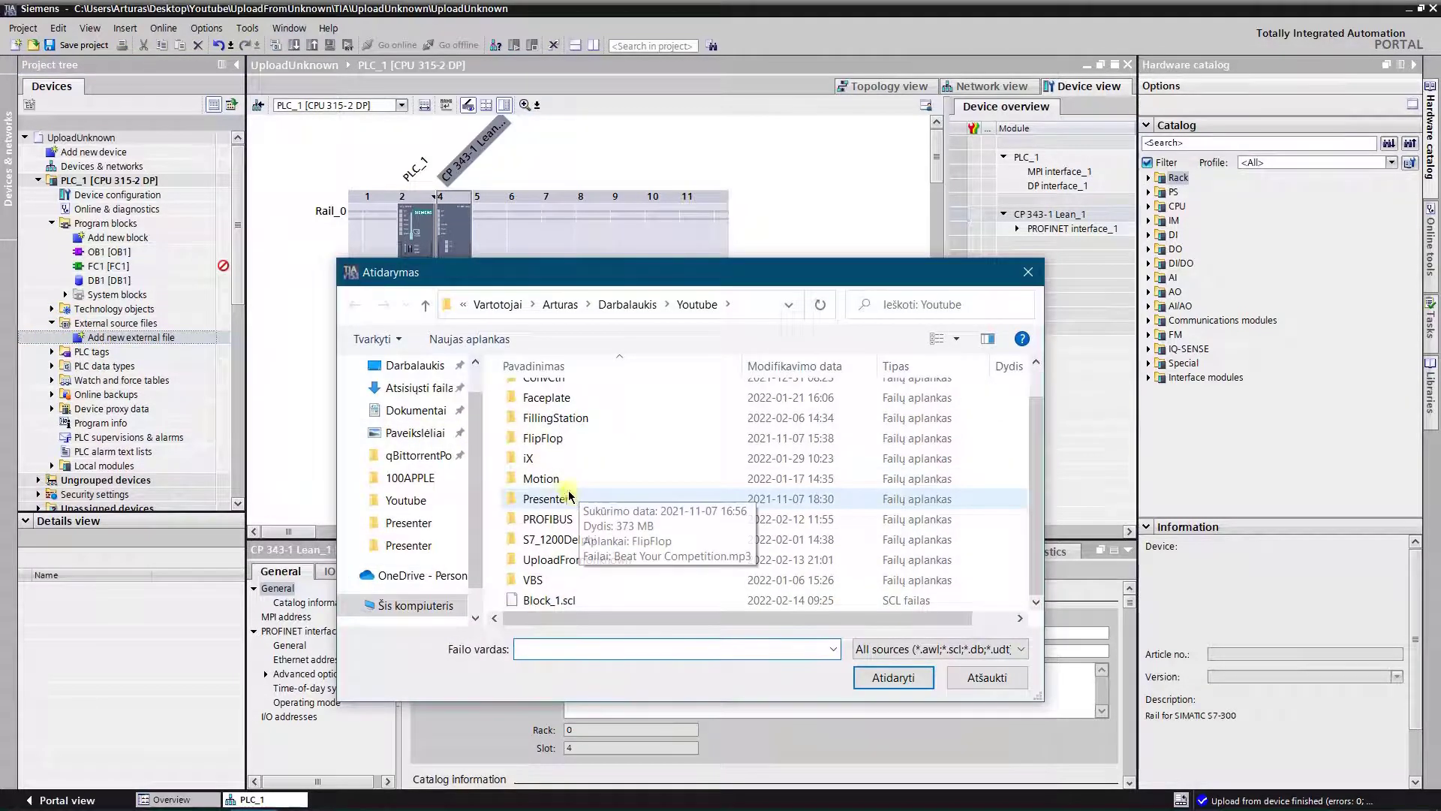
click(550, 600)
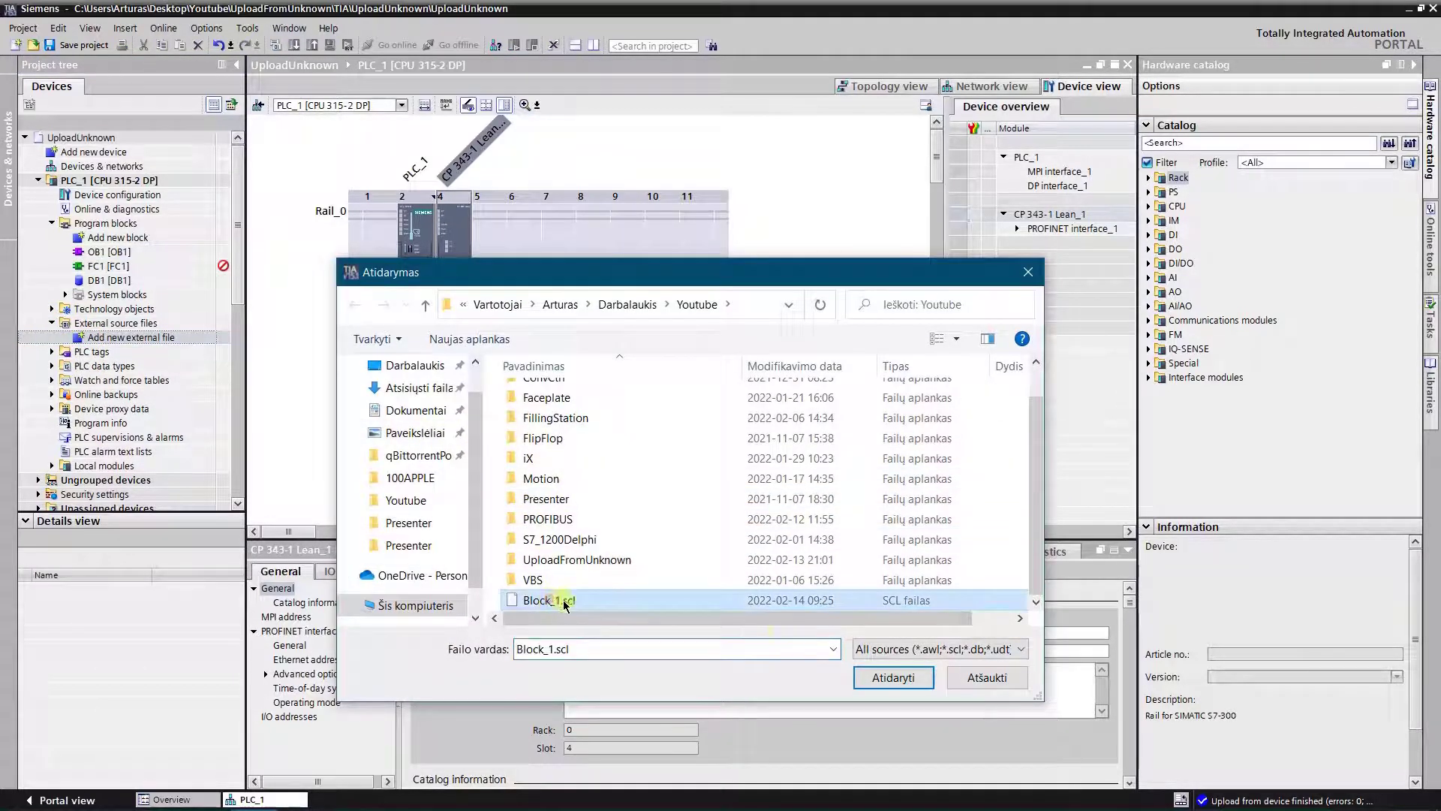
click(893, 678)
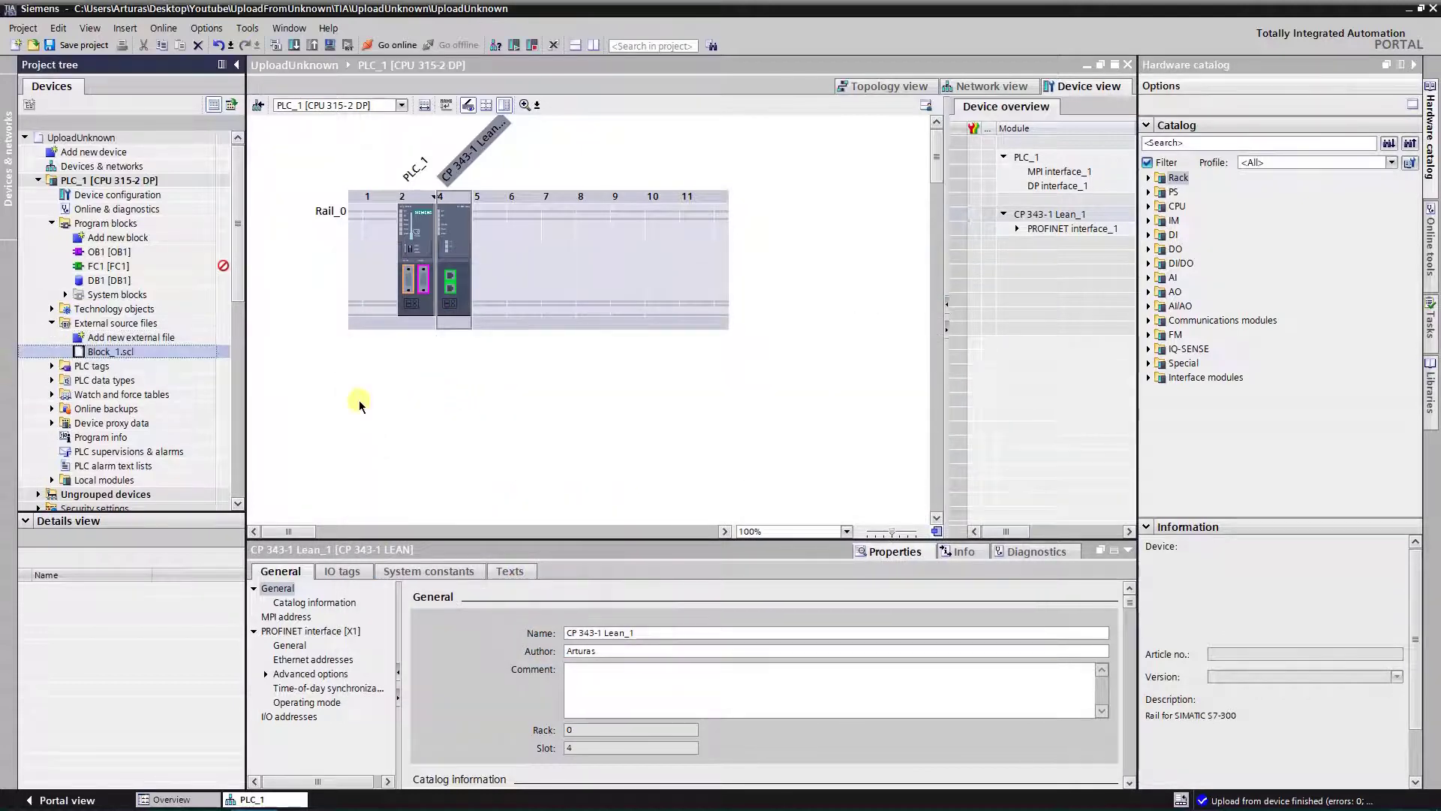
- Generate blocks from Block_1.scl, confirming the overwrite of existing blocks
right_click(126, 354)
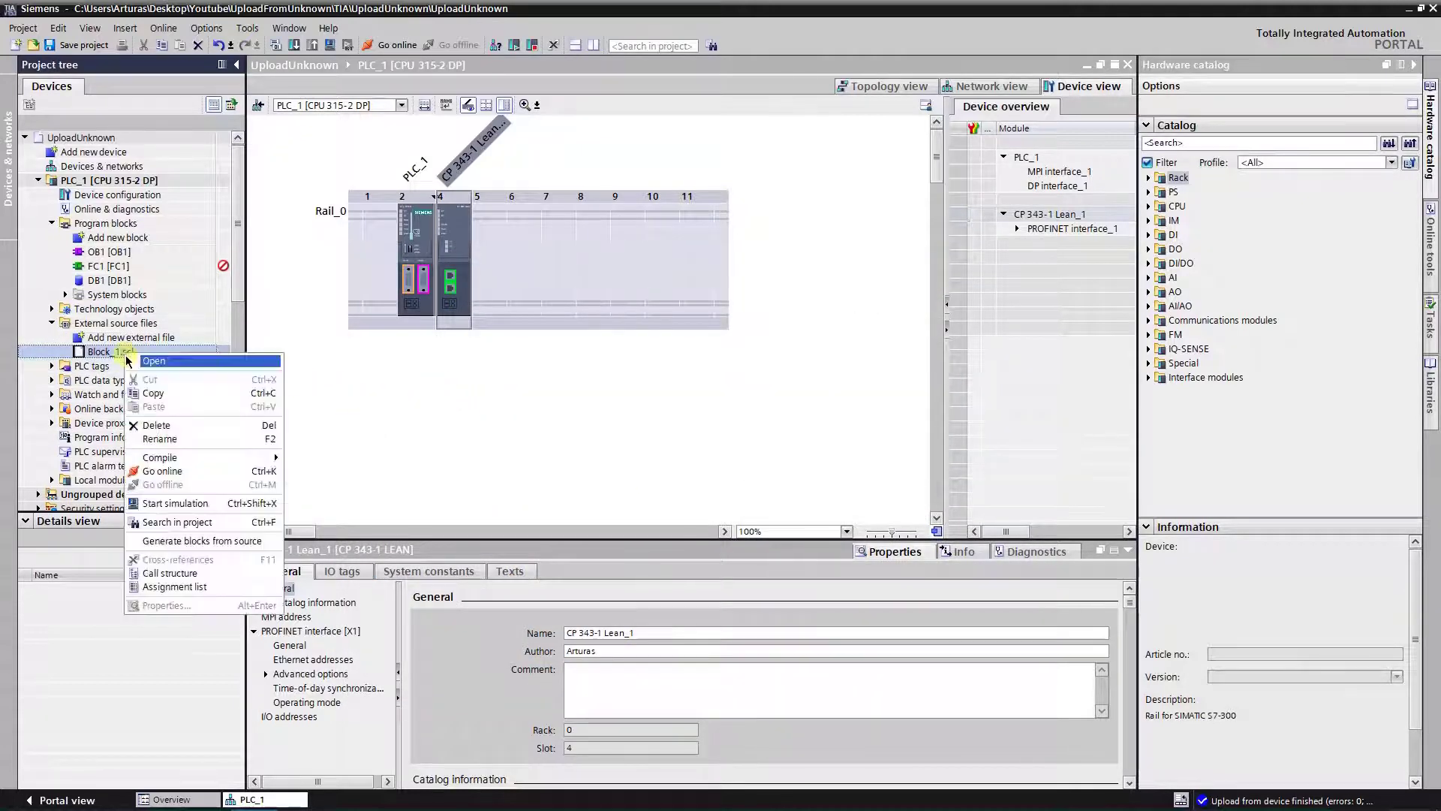
click(178, 541)
click(798, 459)
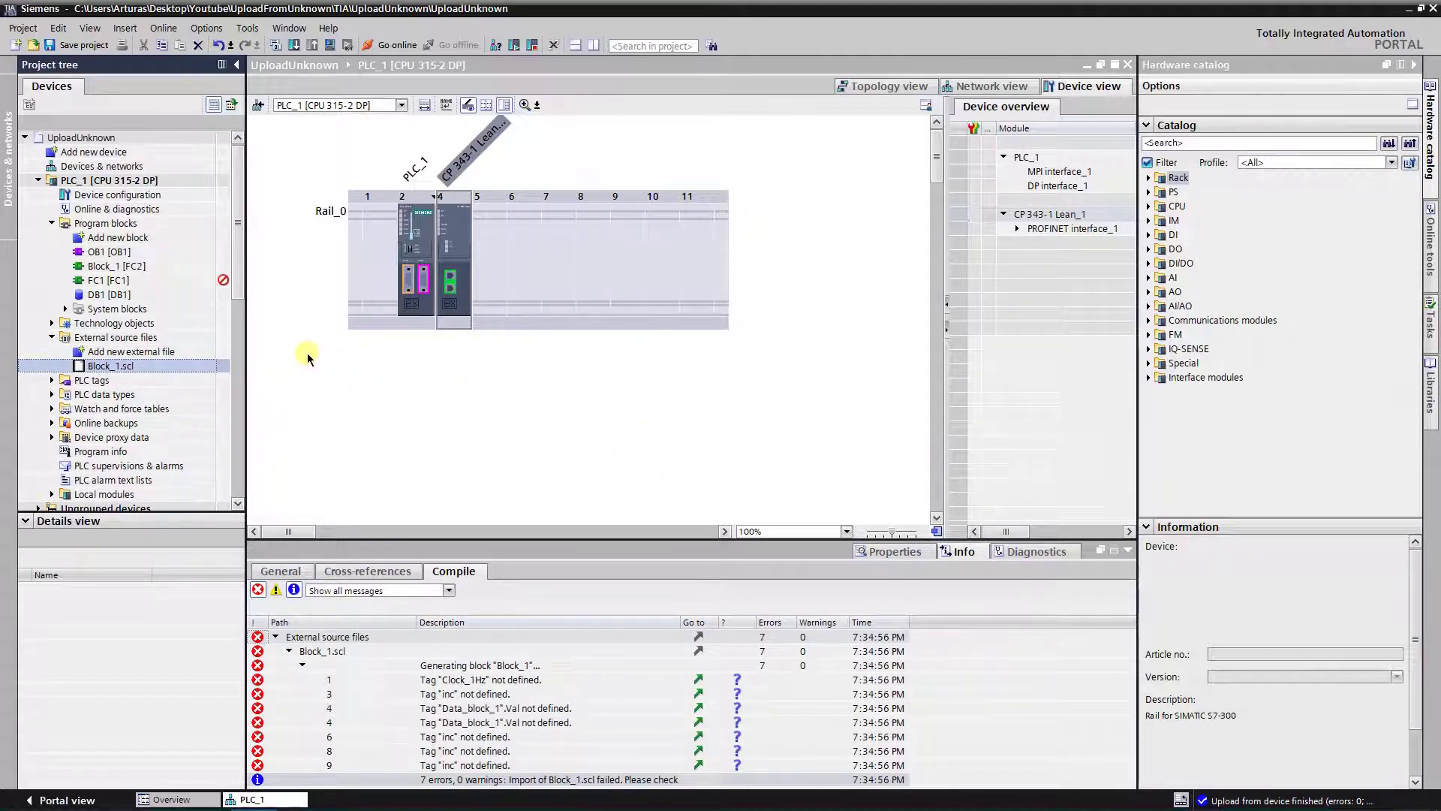
- Read Block_1 [FC2]'s SCL code, then close its editor
click(131, 267)
double_click(132, 266)
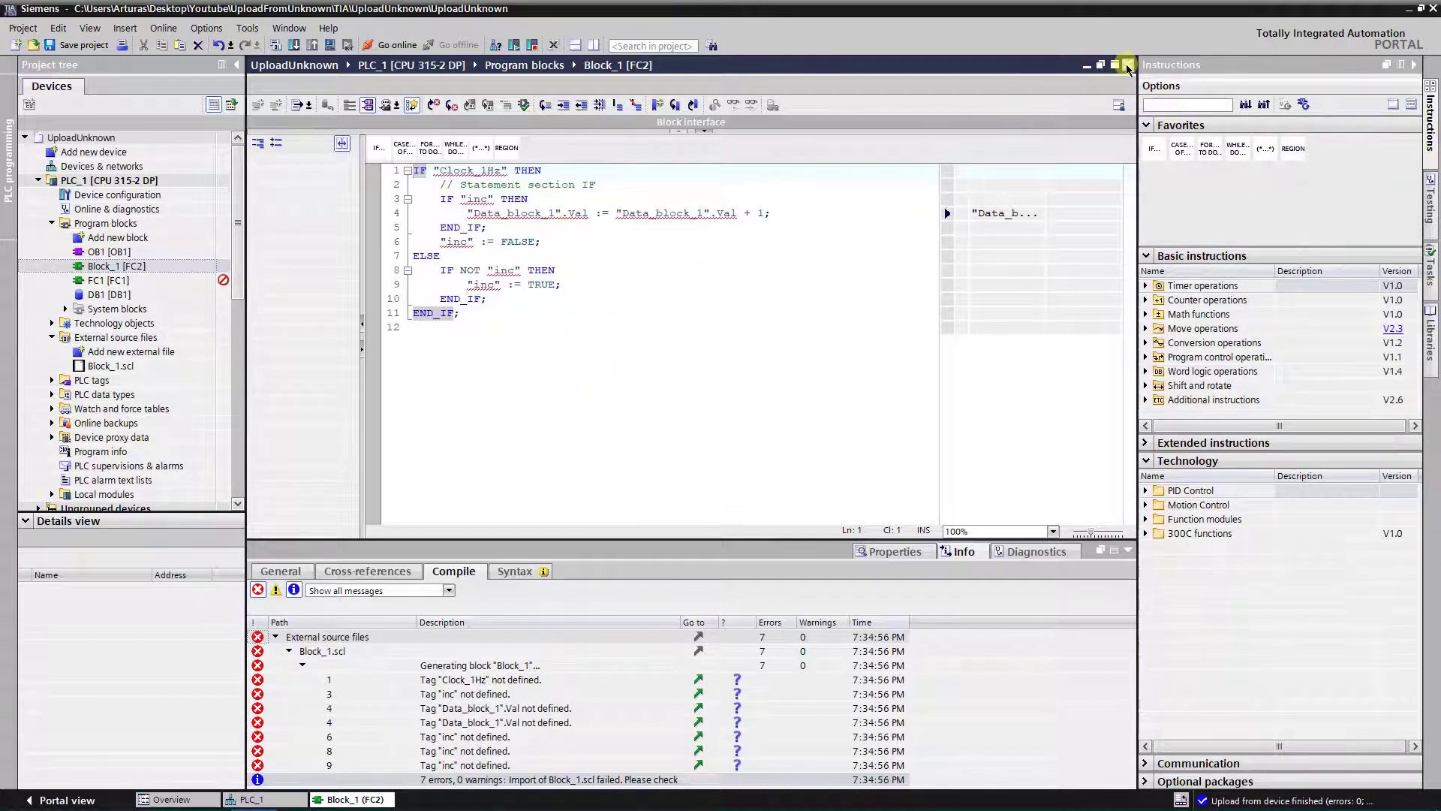
click(1126, 65)
- Open DB1 and expand then collapse its Static_0 and Static_1 arrays
double_click(126, 298)
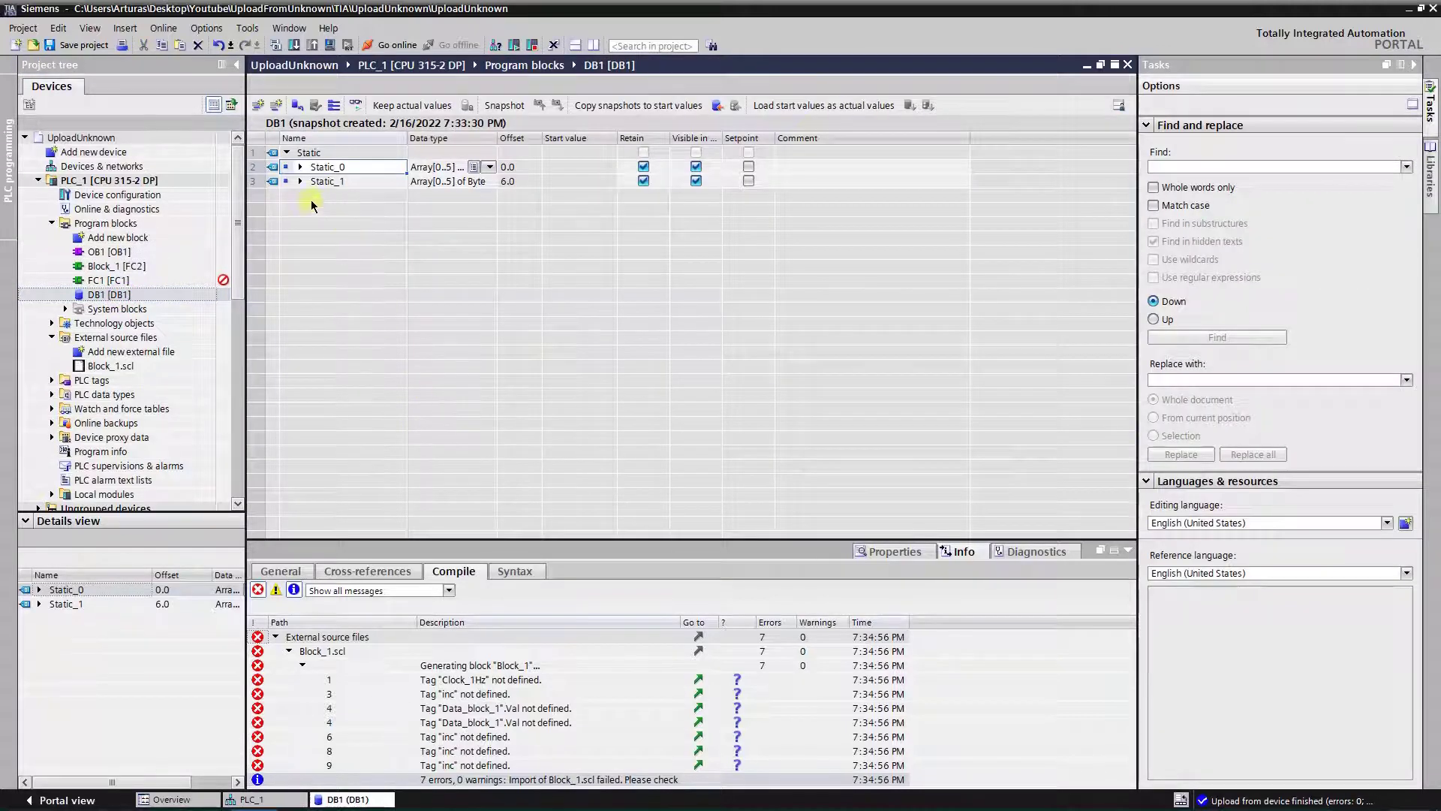
click(300, 168)
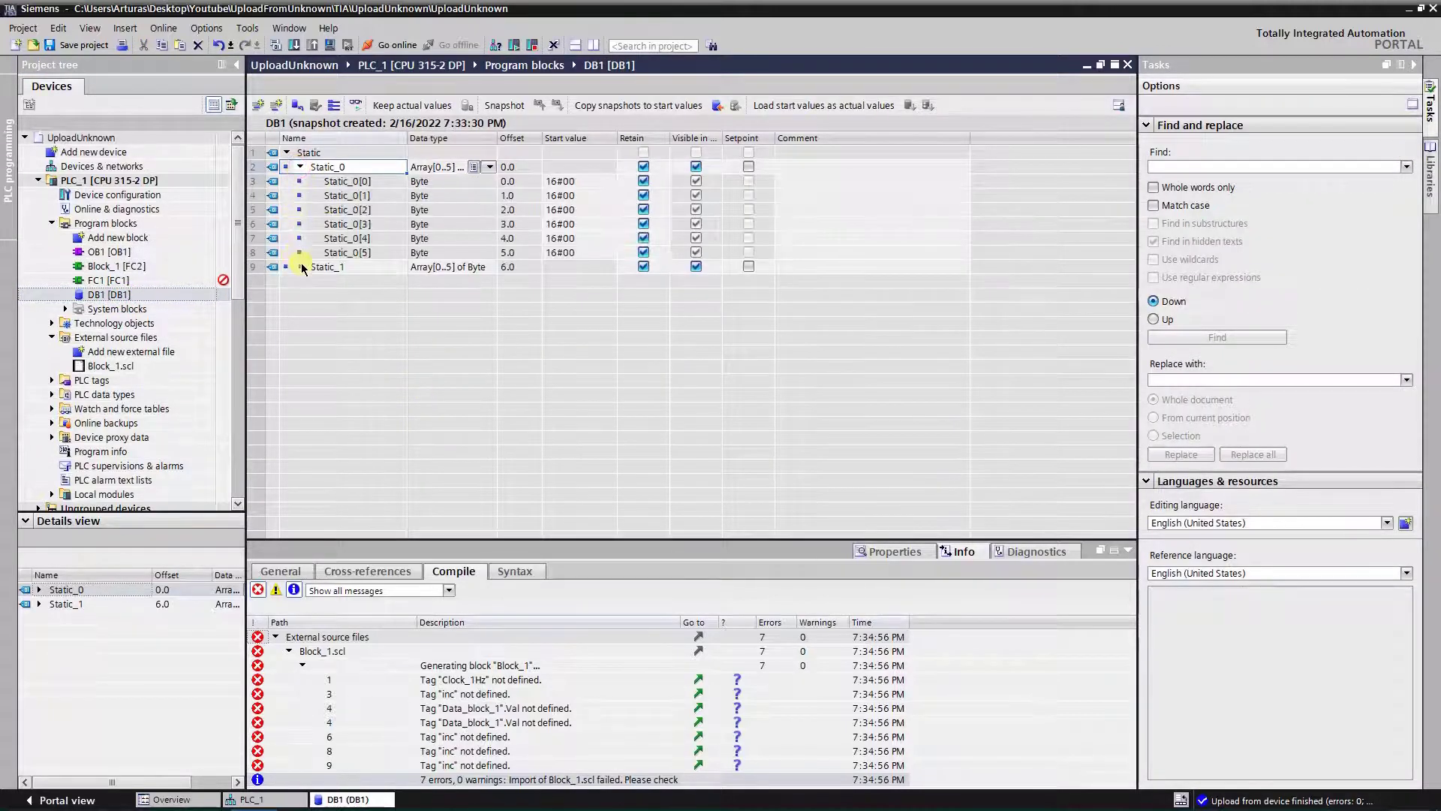
click(300, 266)
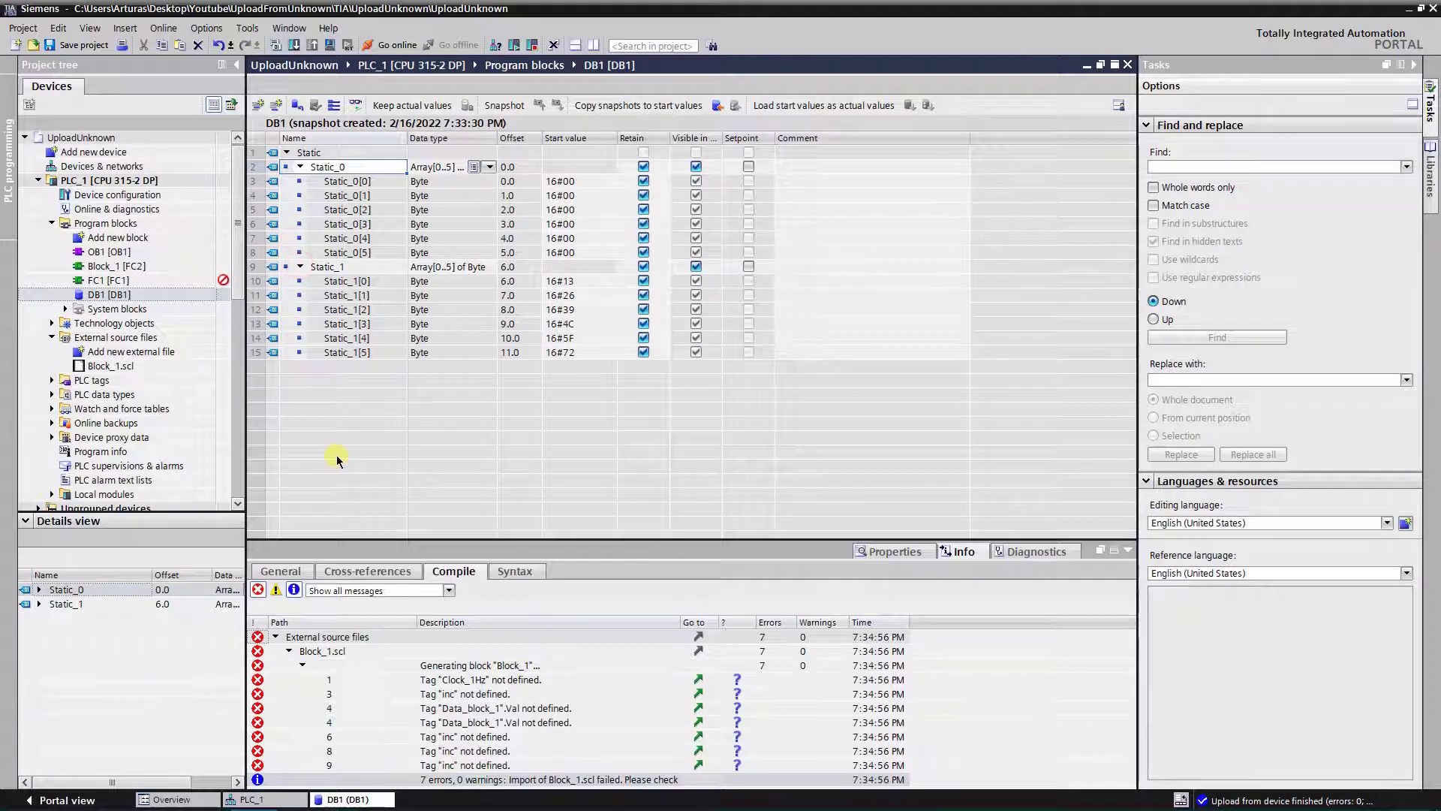
click(300, 267)
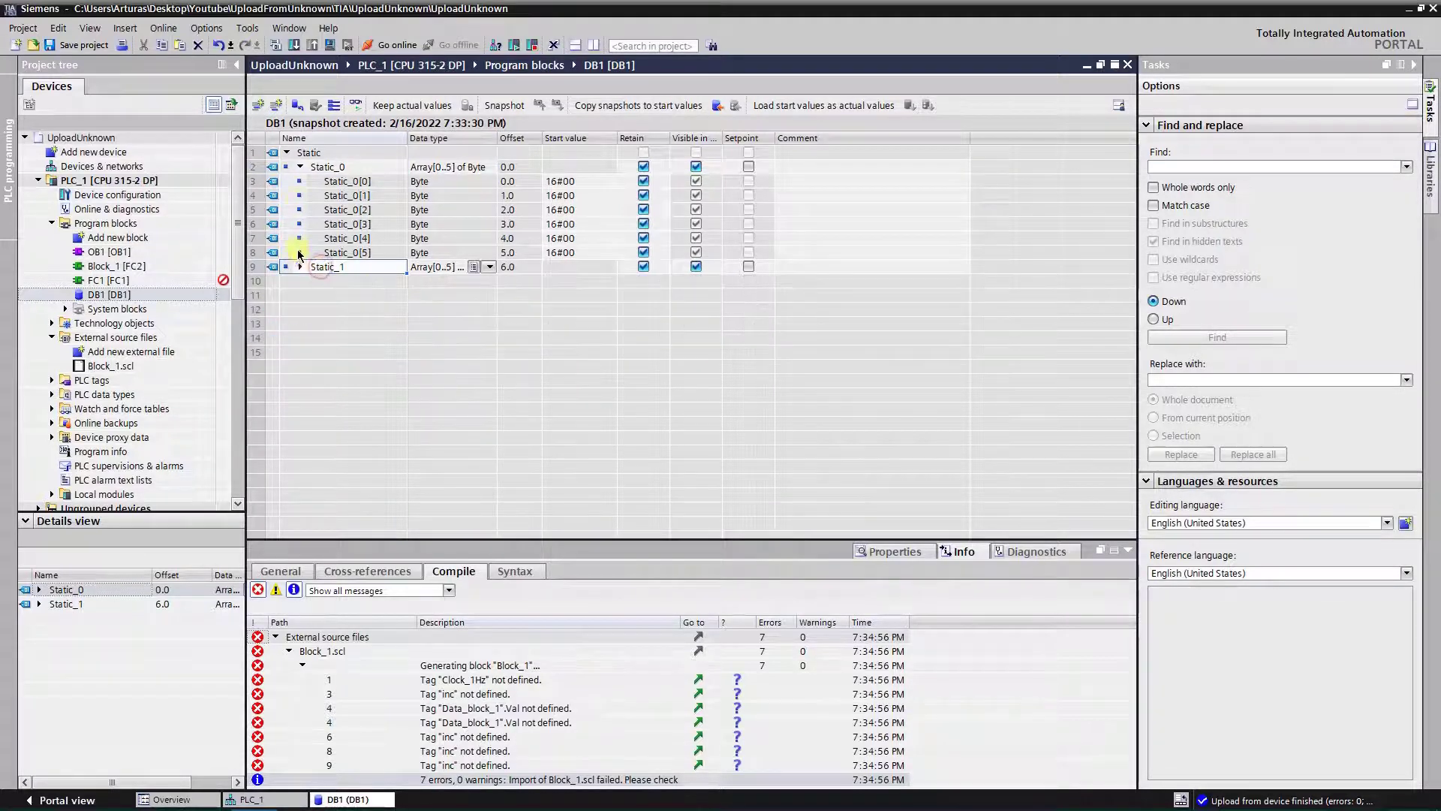
click(299, 168)
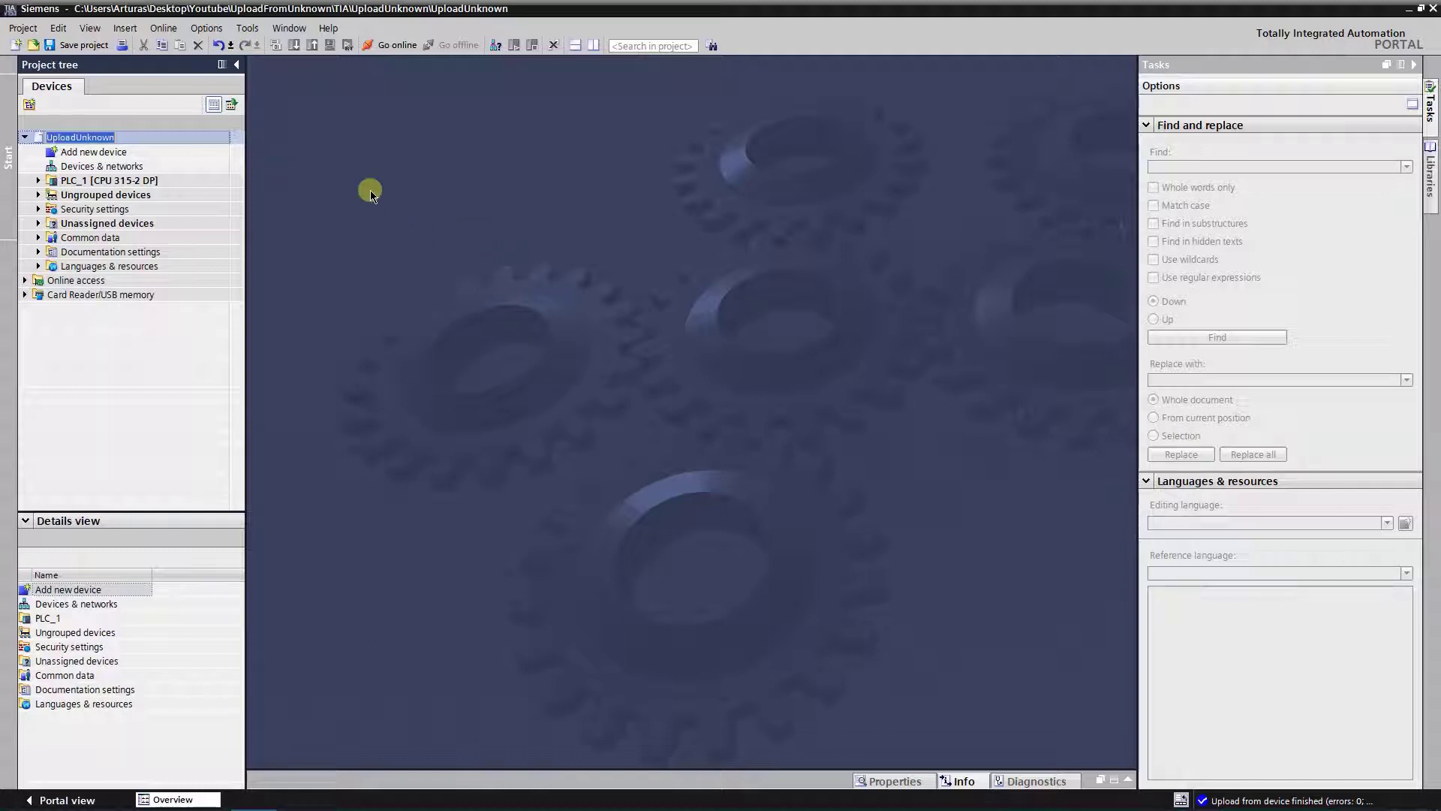
- Start a new-station upload and search the PN/IE network via the Intel Ethernet adapter
click(163, 28)
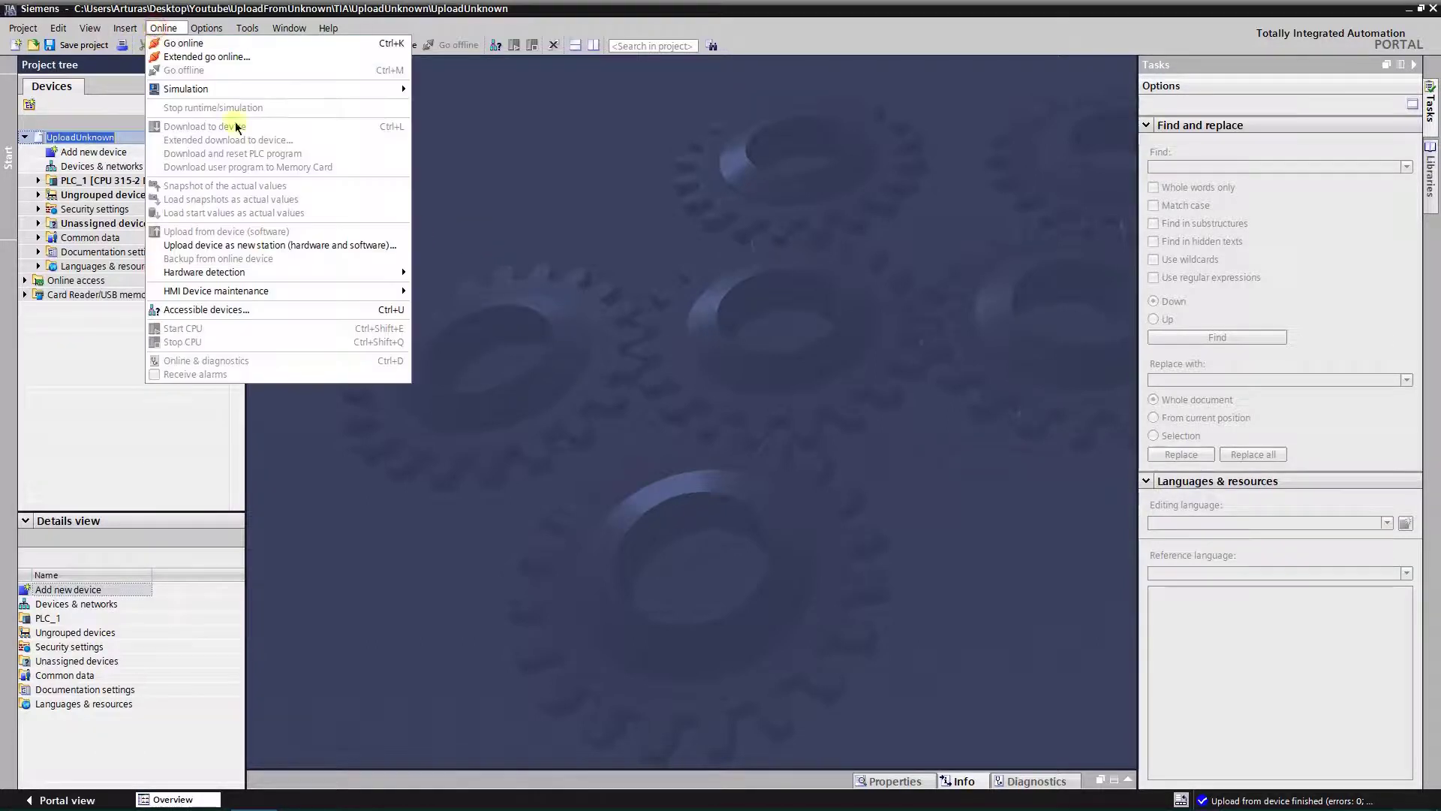
click(258, 245)
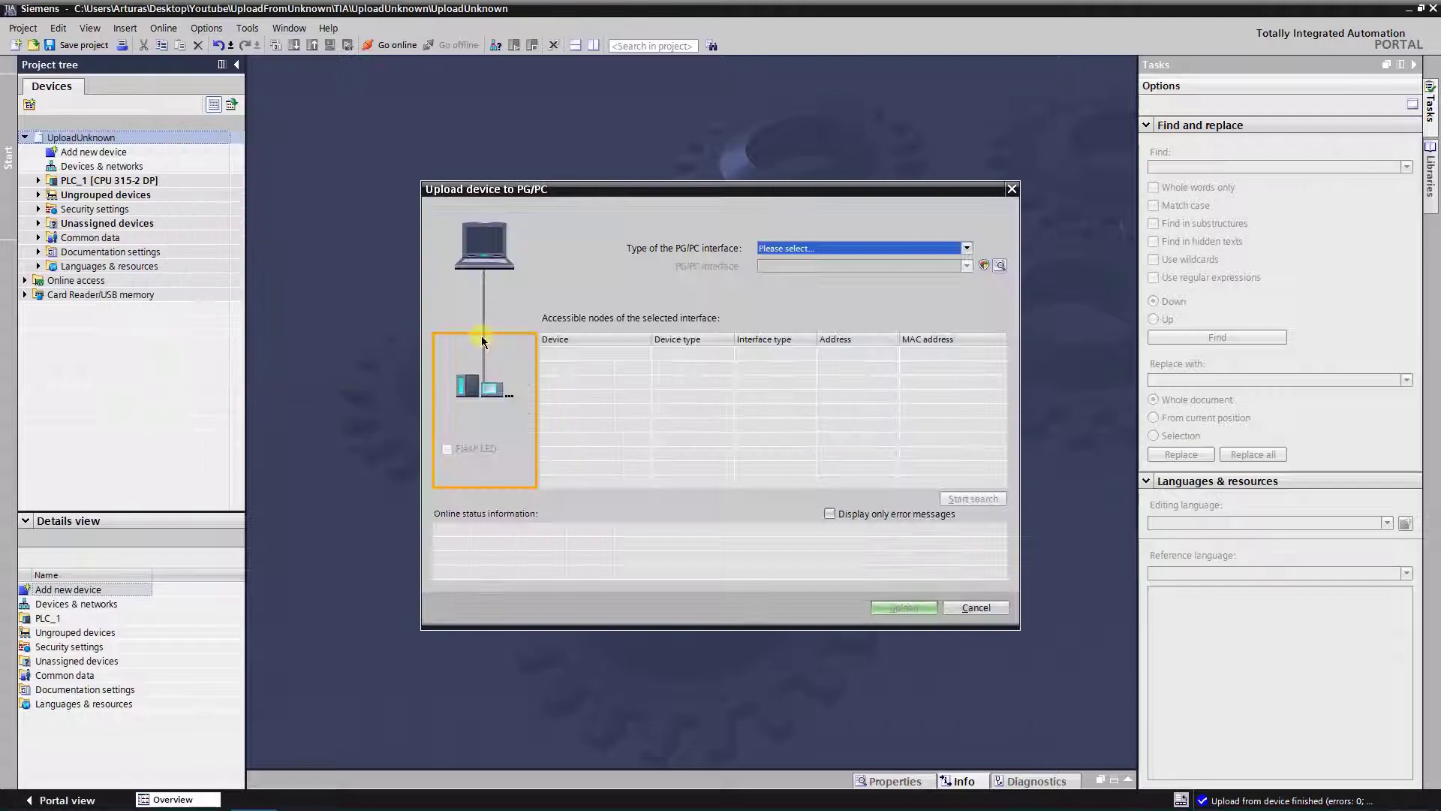
click(966, 249)
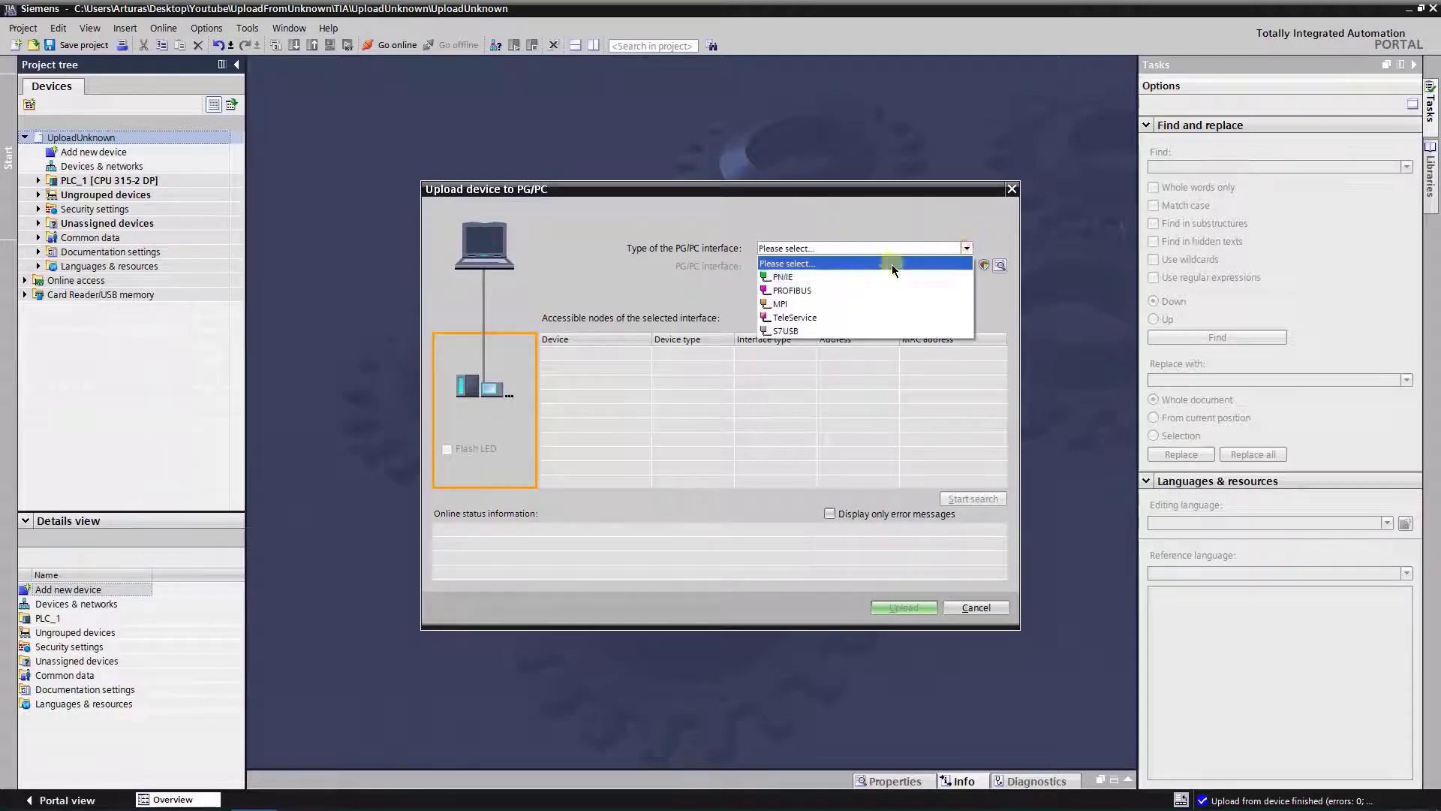
click(790, 268)
click(798, 271)
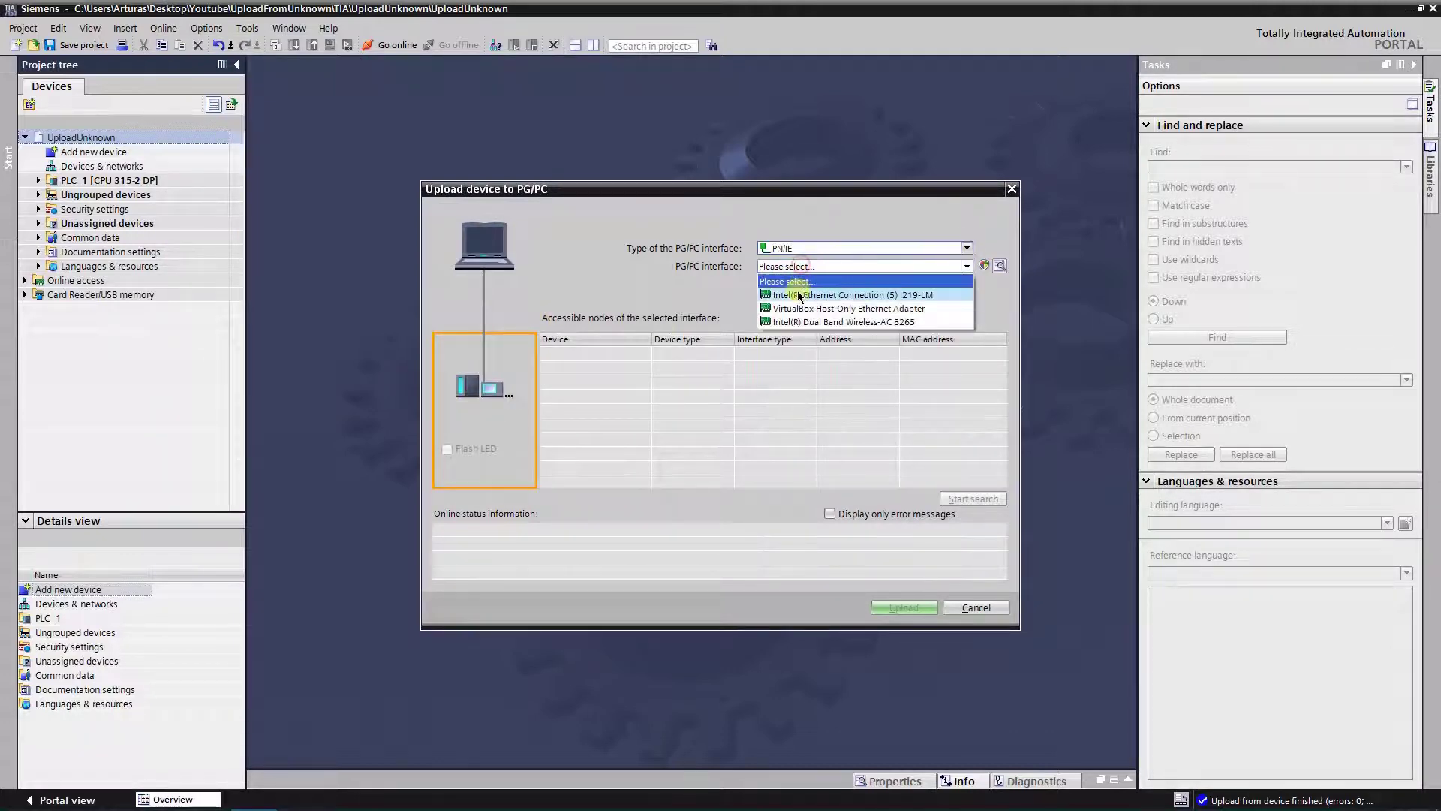
click(803, 282)
click(968, 498)
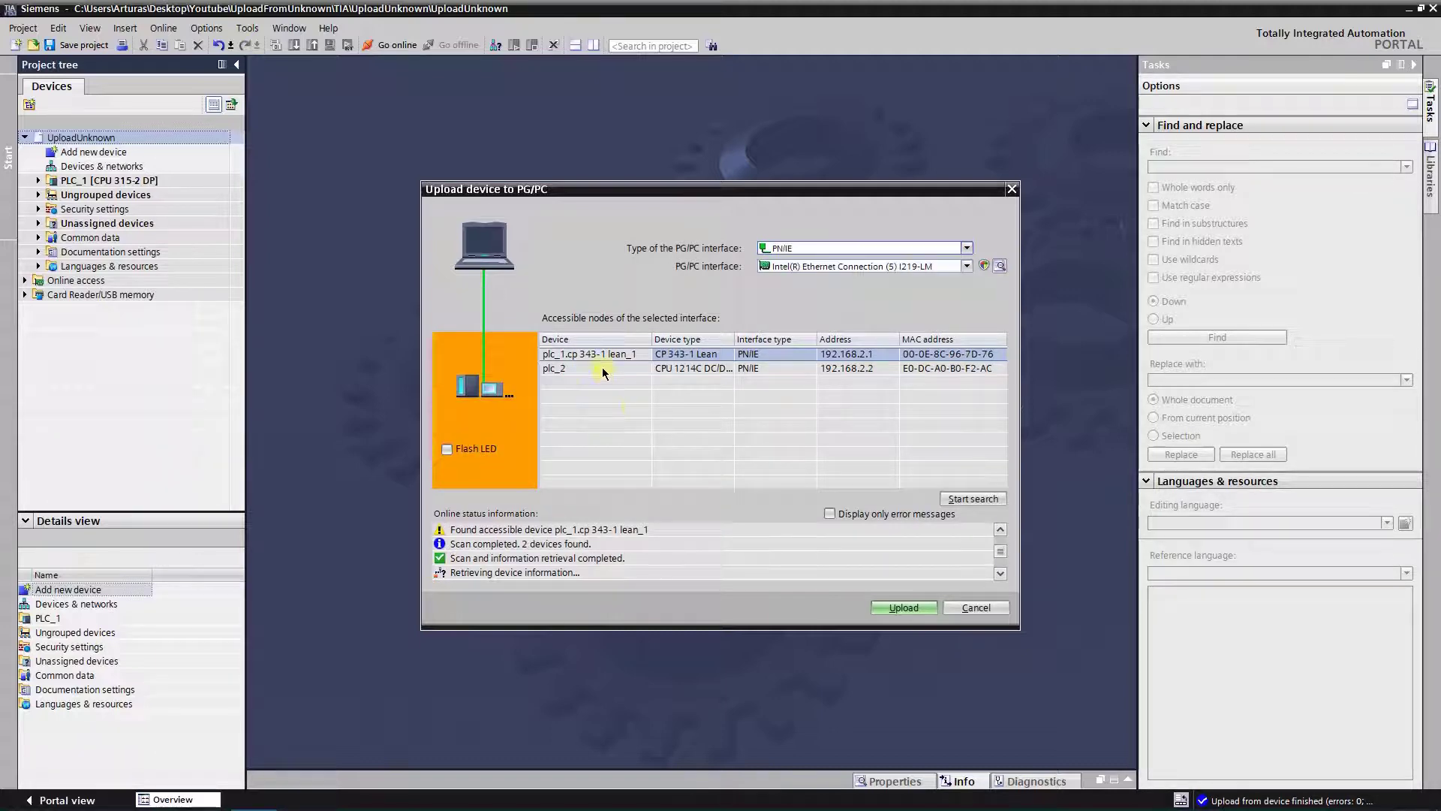
- Upload plc_2 into the project, accepting the connection as default
click(602, 369)
click(901, 608)
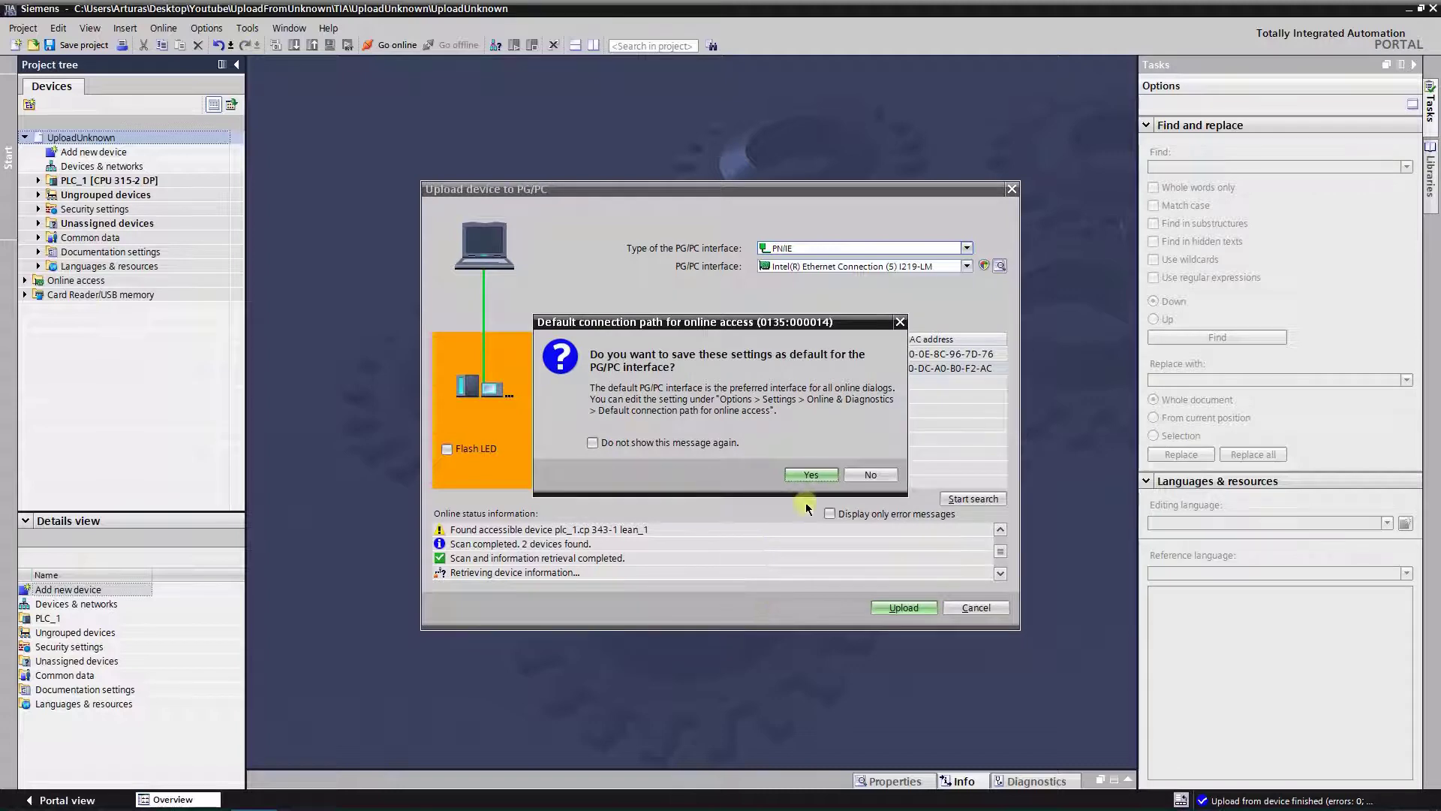
click(869, 478)
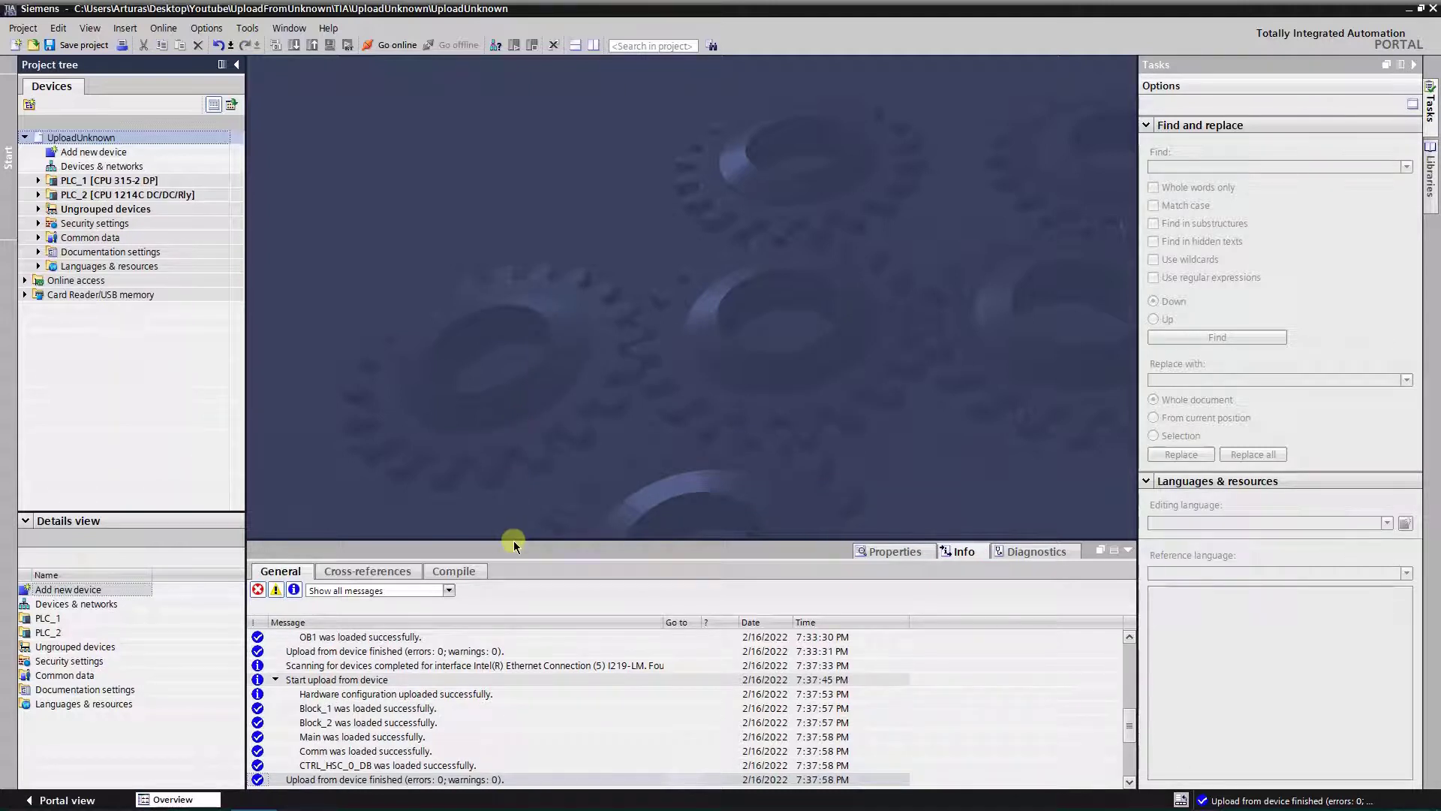
- Open PLC_2's device configuration and show its properties in an enlarged pane
drag(513, 541, 514, 676)
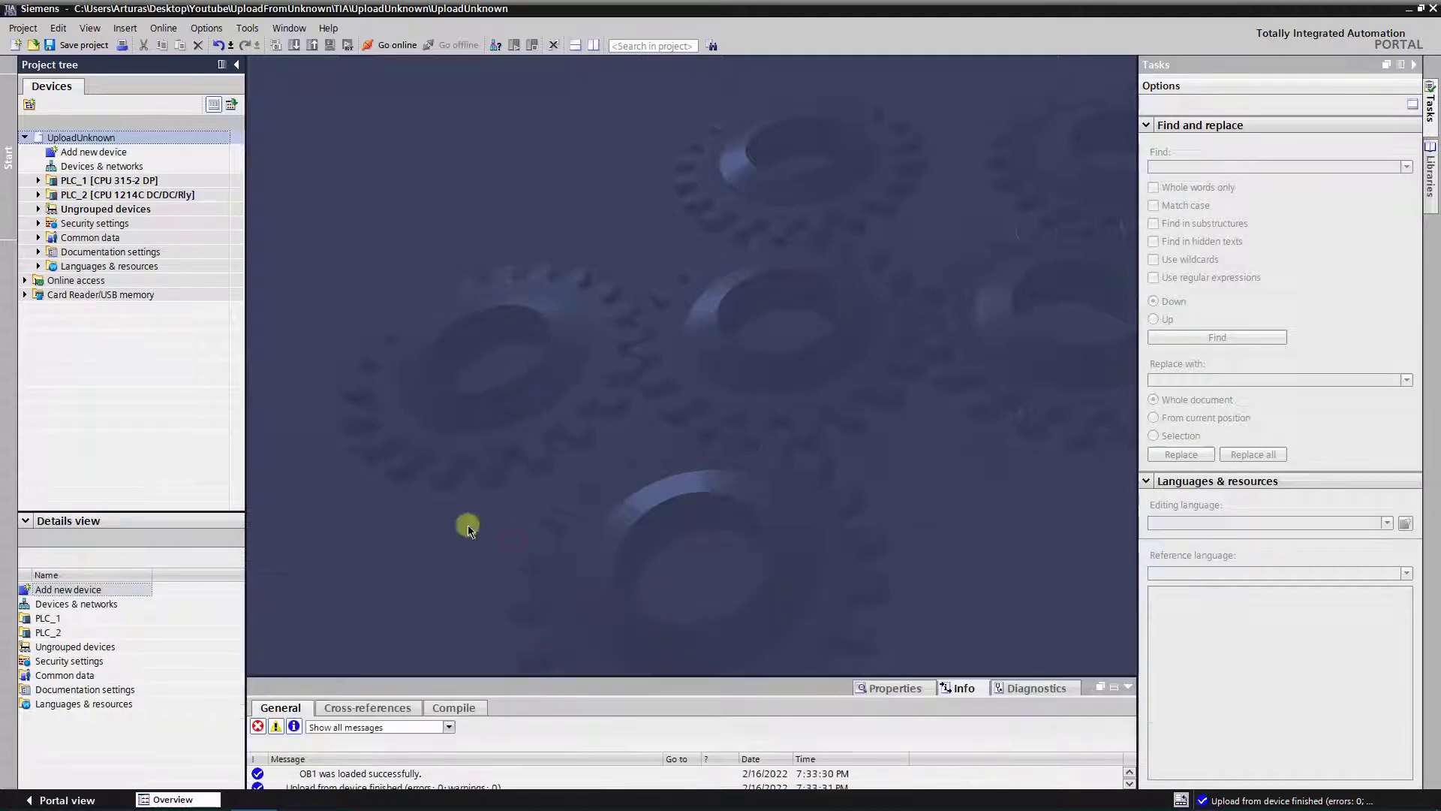
click(38, 195)
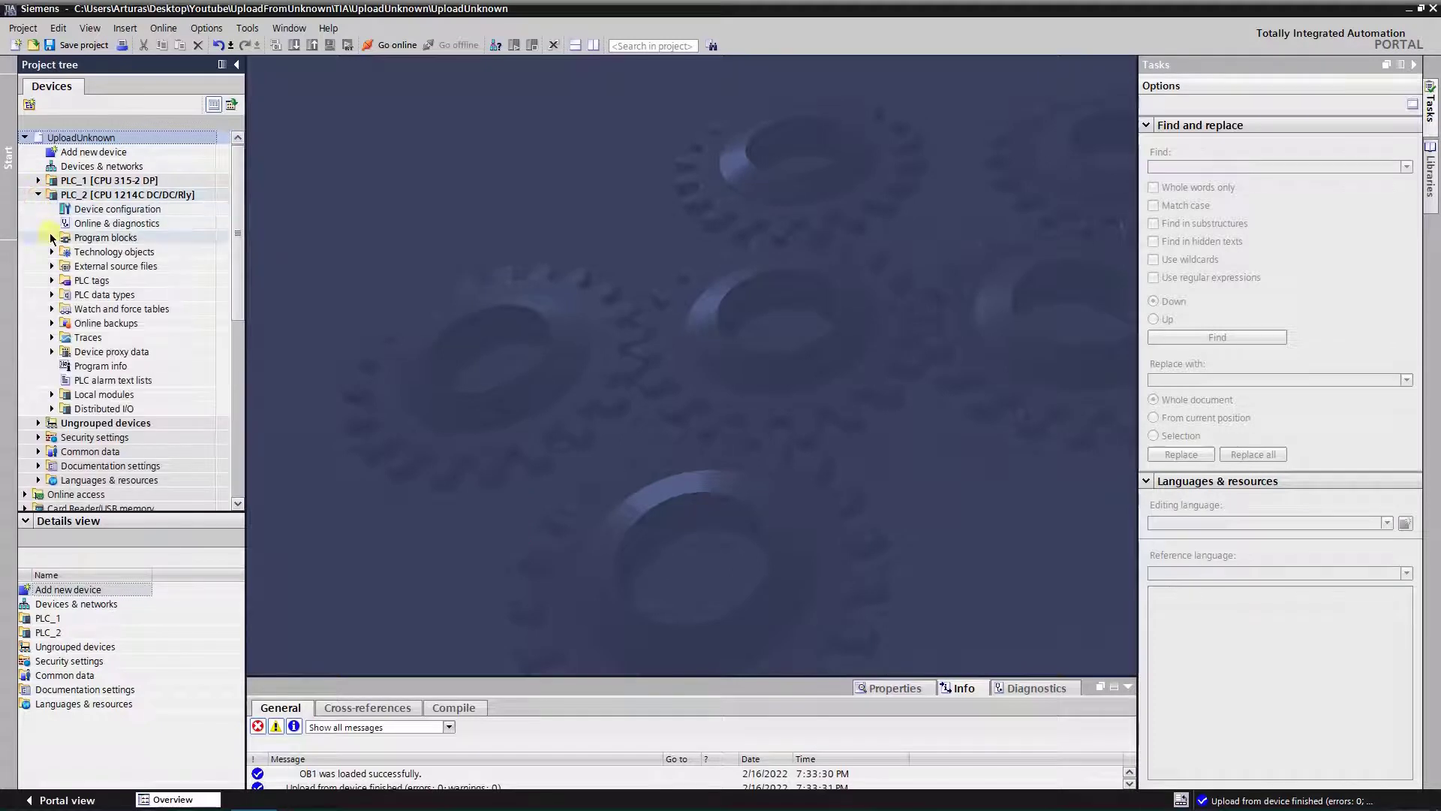
double_click(84, 210)
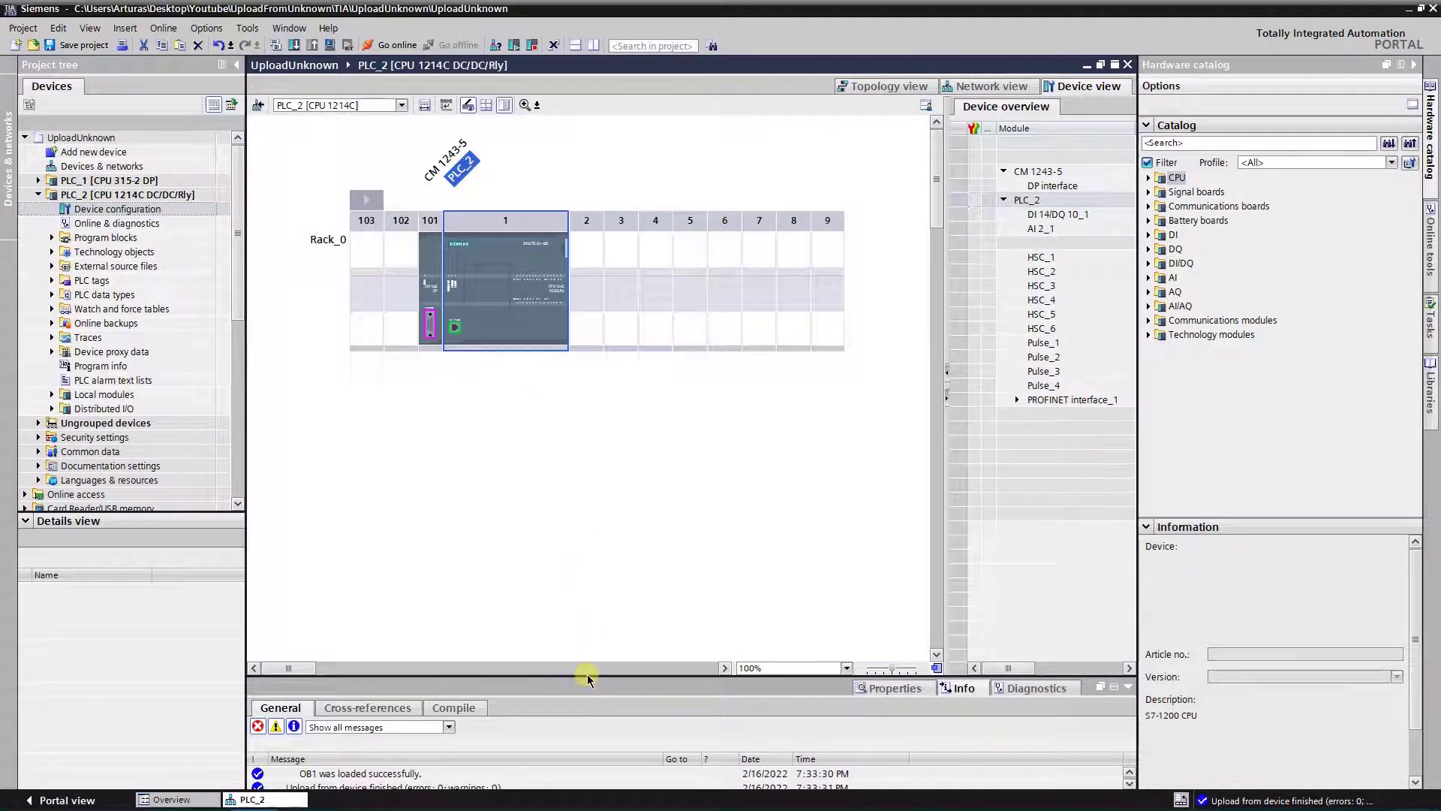
drag(587, 674, 589, 573)
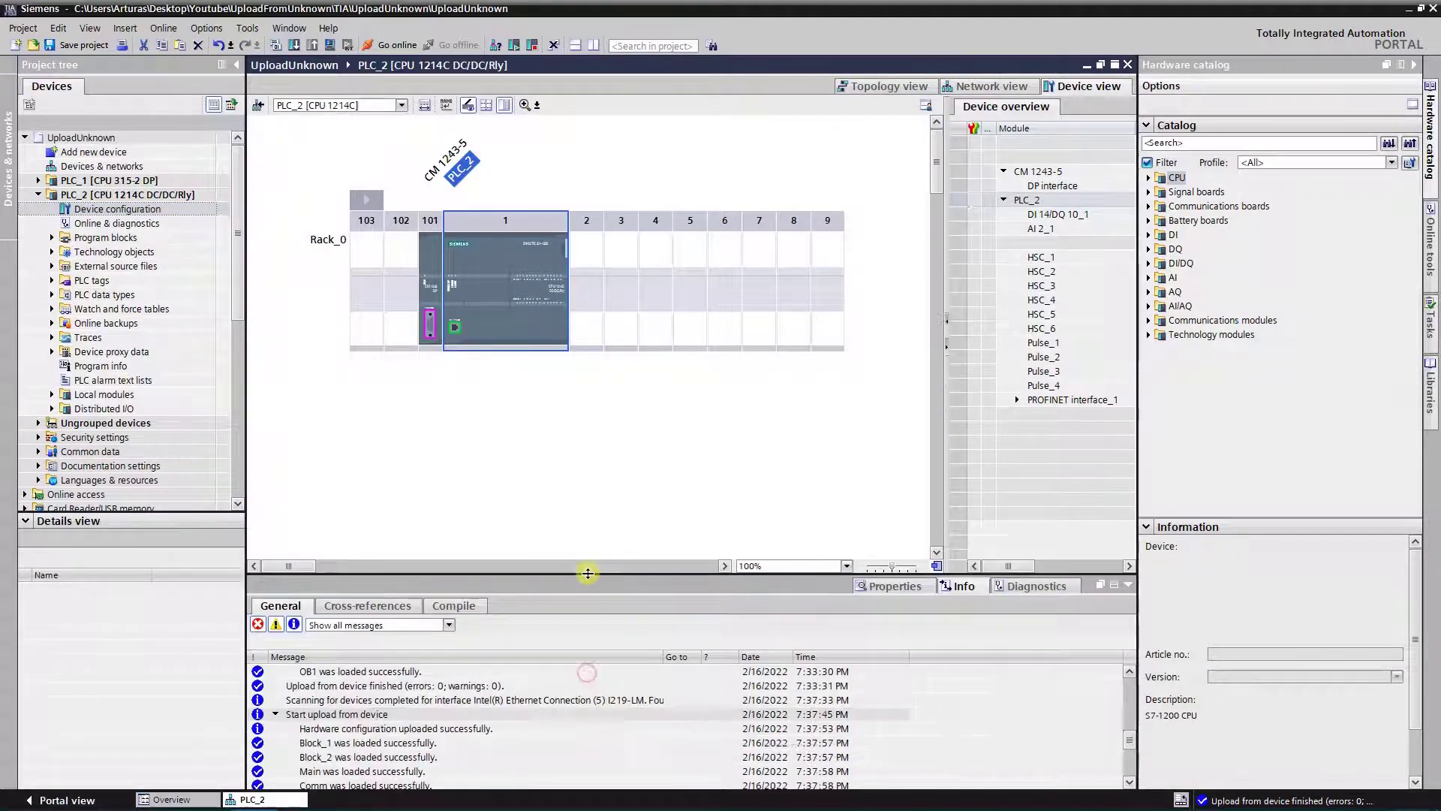
click(886, 587)
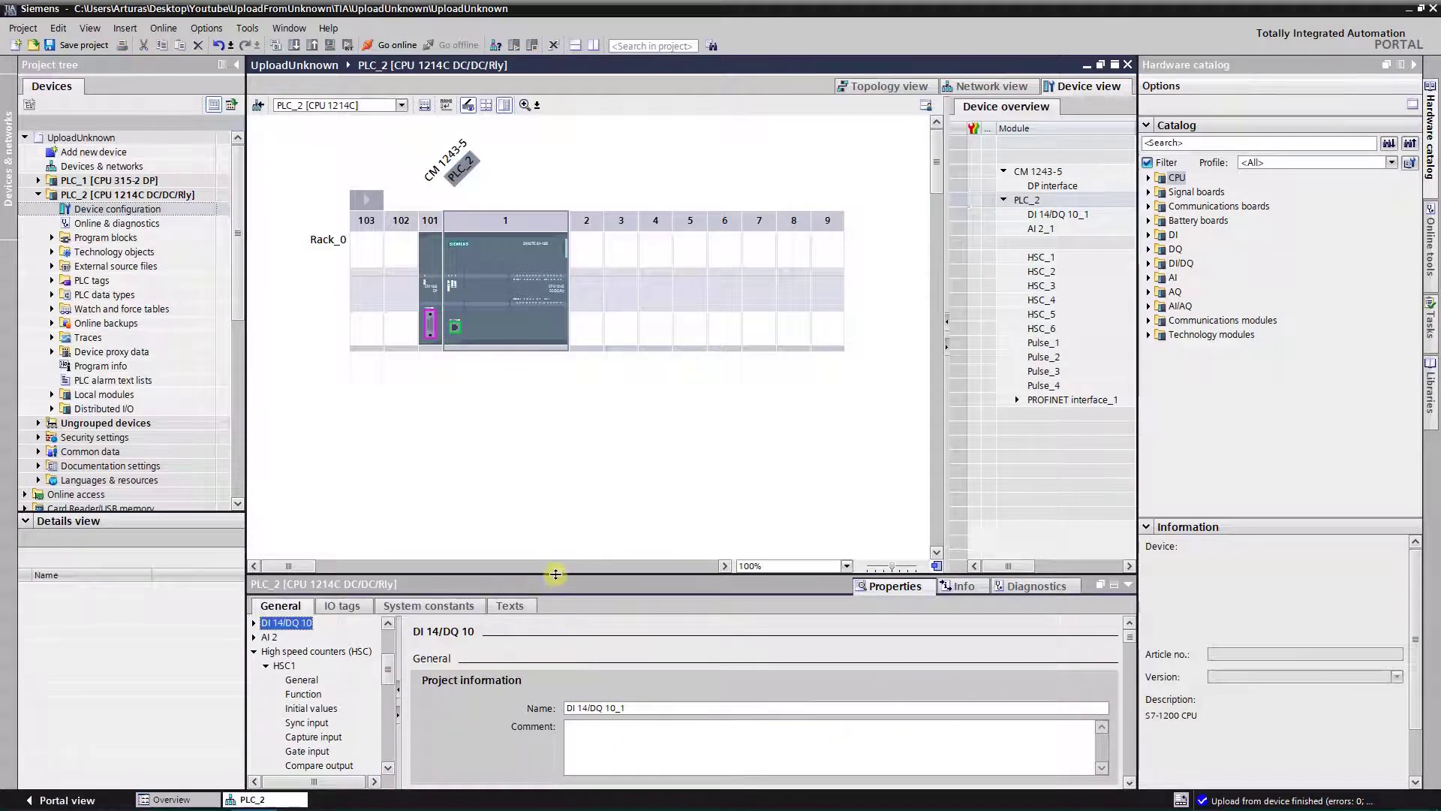
drag(555, 576, 557, 480)
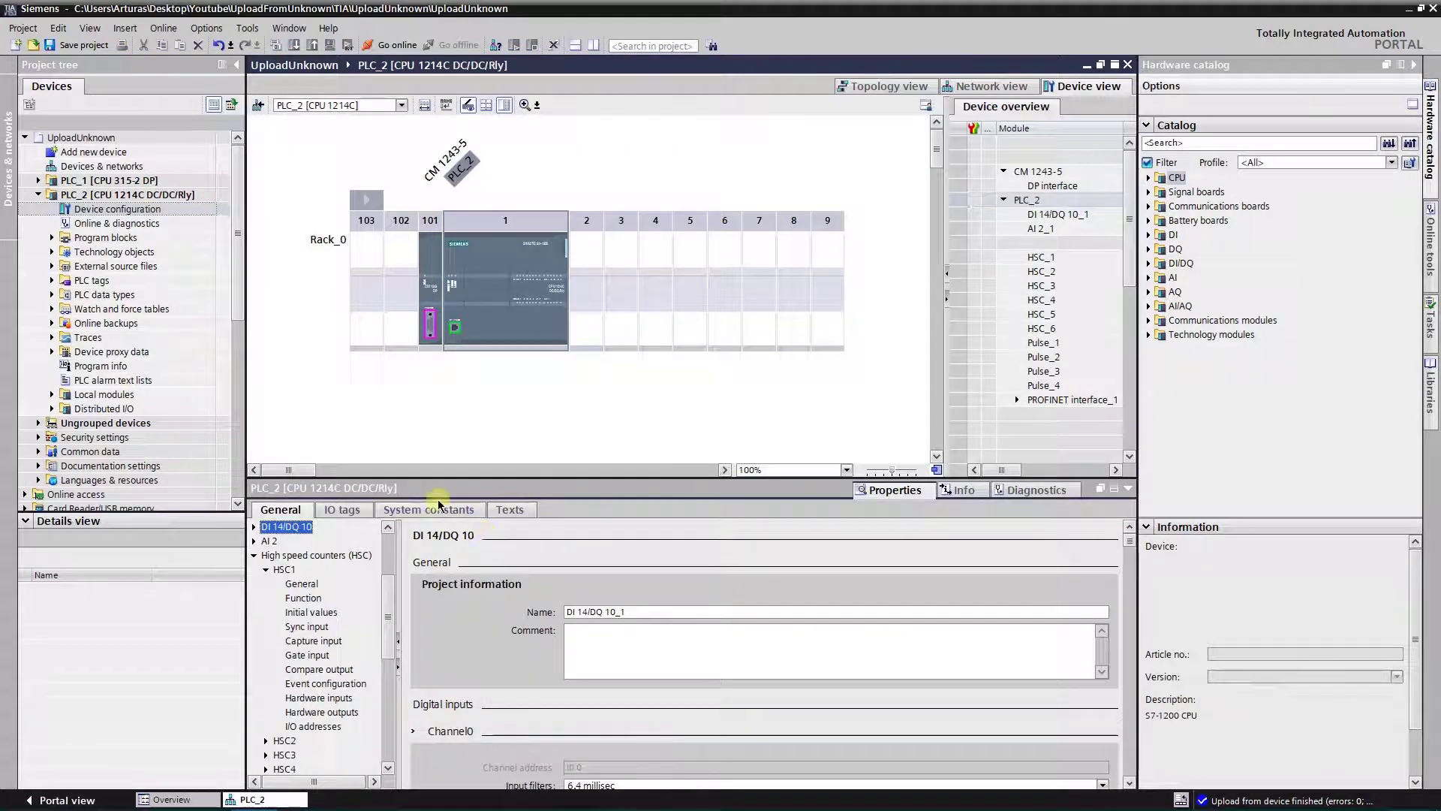
- Browse PLC_2's IO tags and HSC1 high-speed counter settings
click(337, 512)
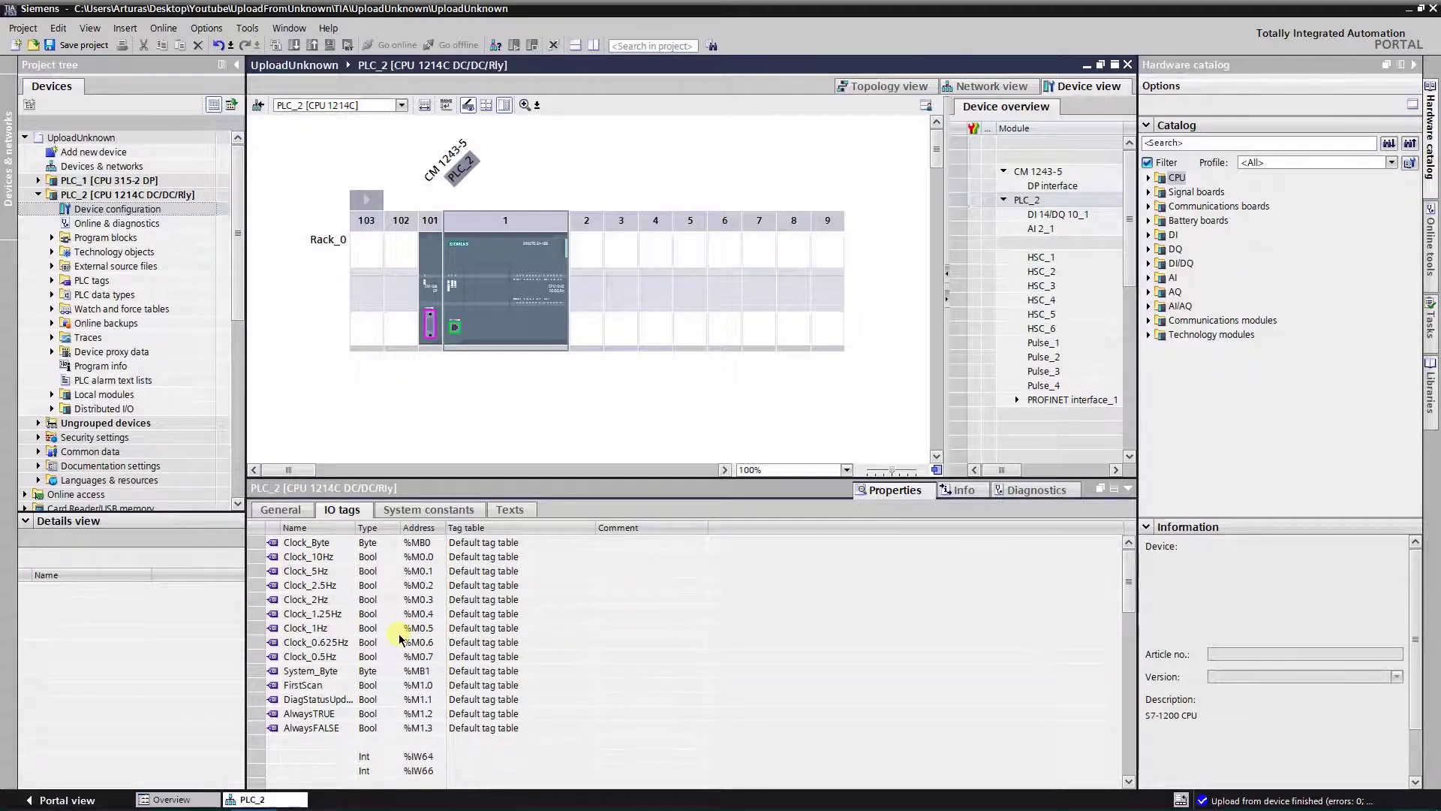
scroll(400, 638, down, 10)
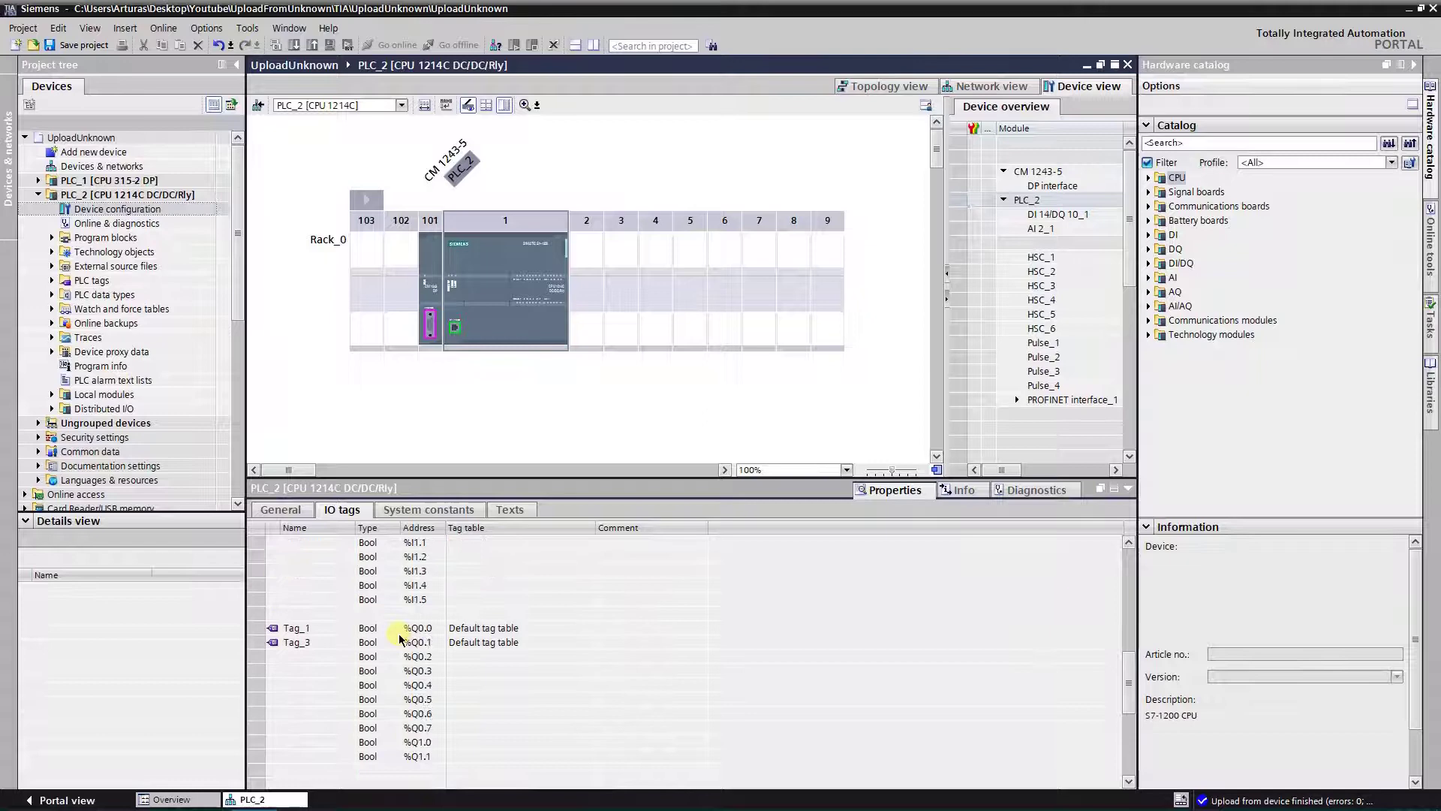
scroll(399, 638, up, 10)
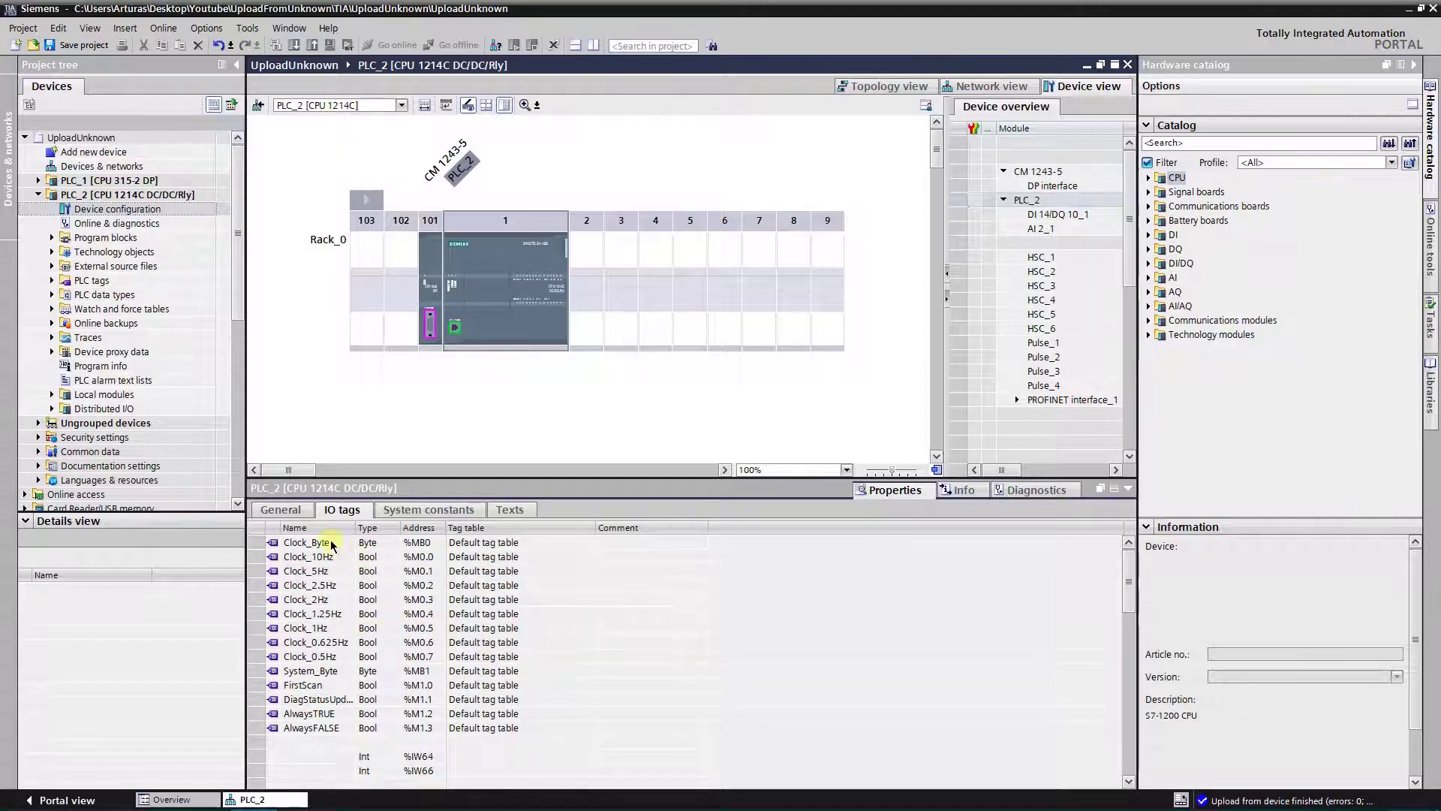
click(281, 510)
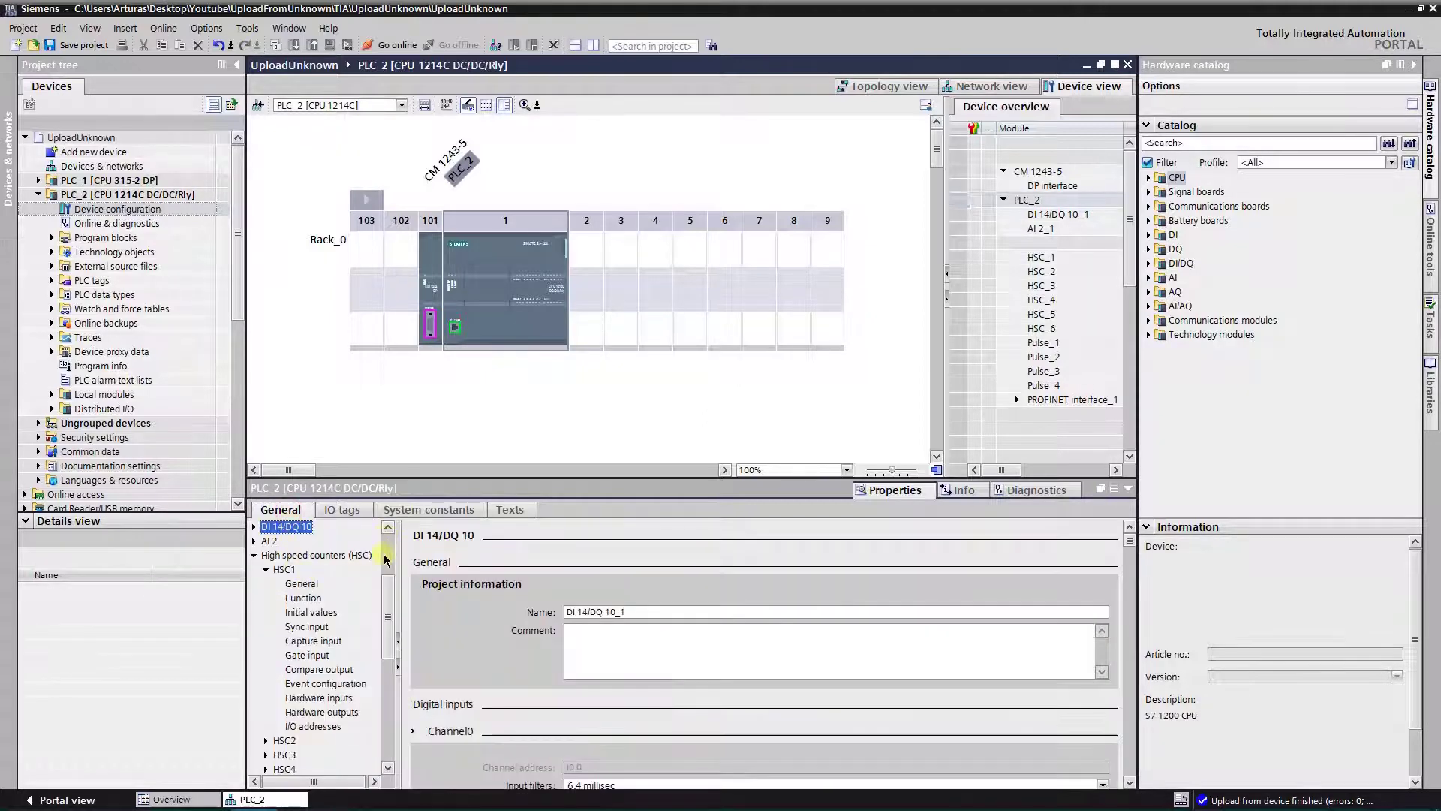
click(284, 569)
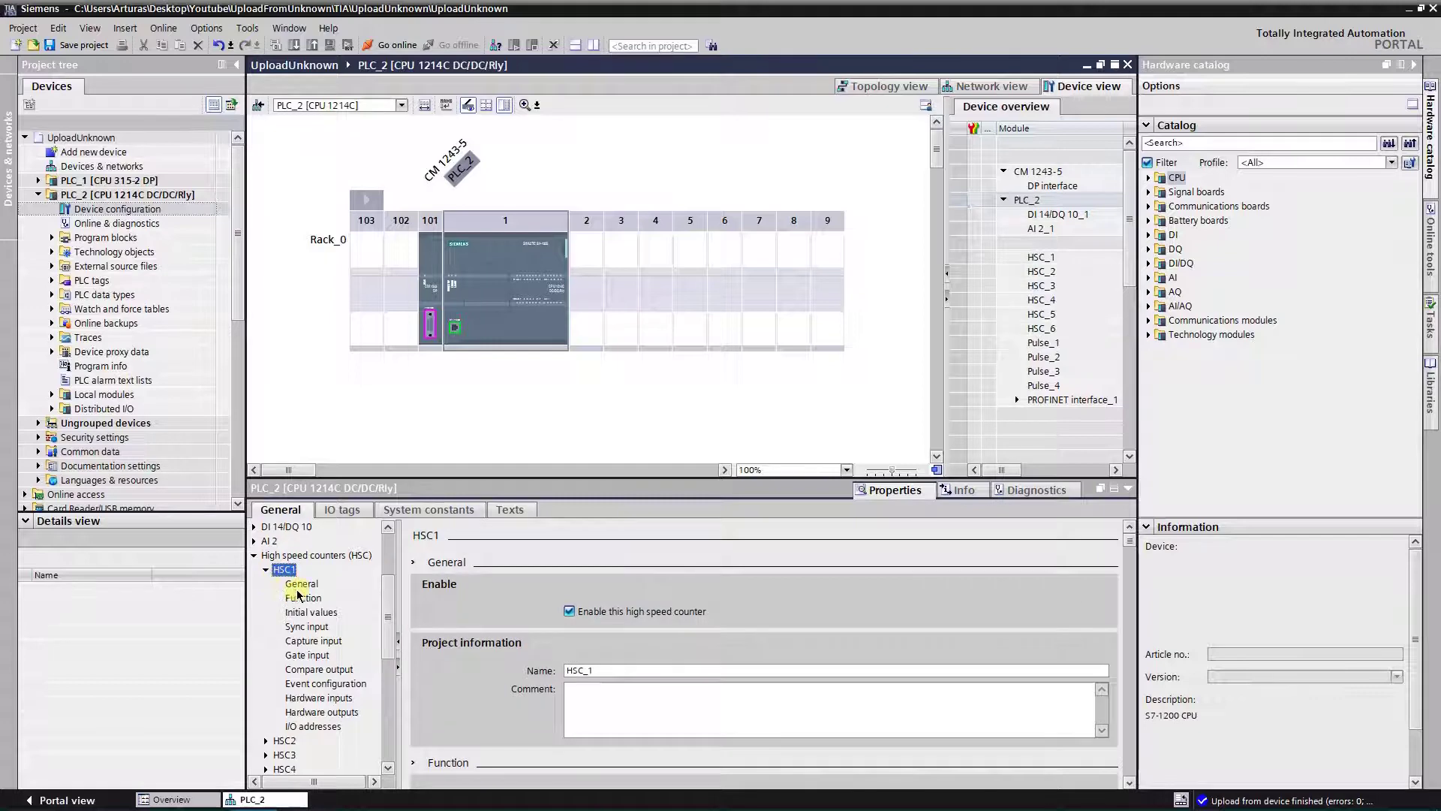
click(254, 555)
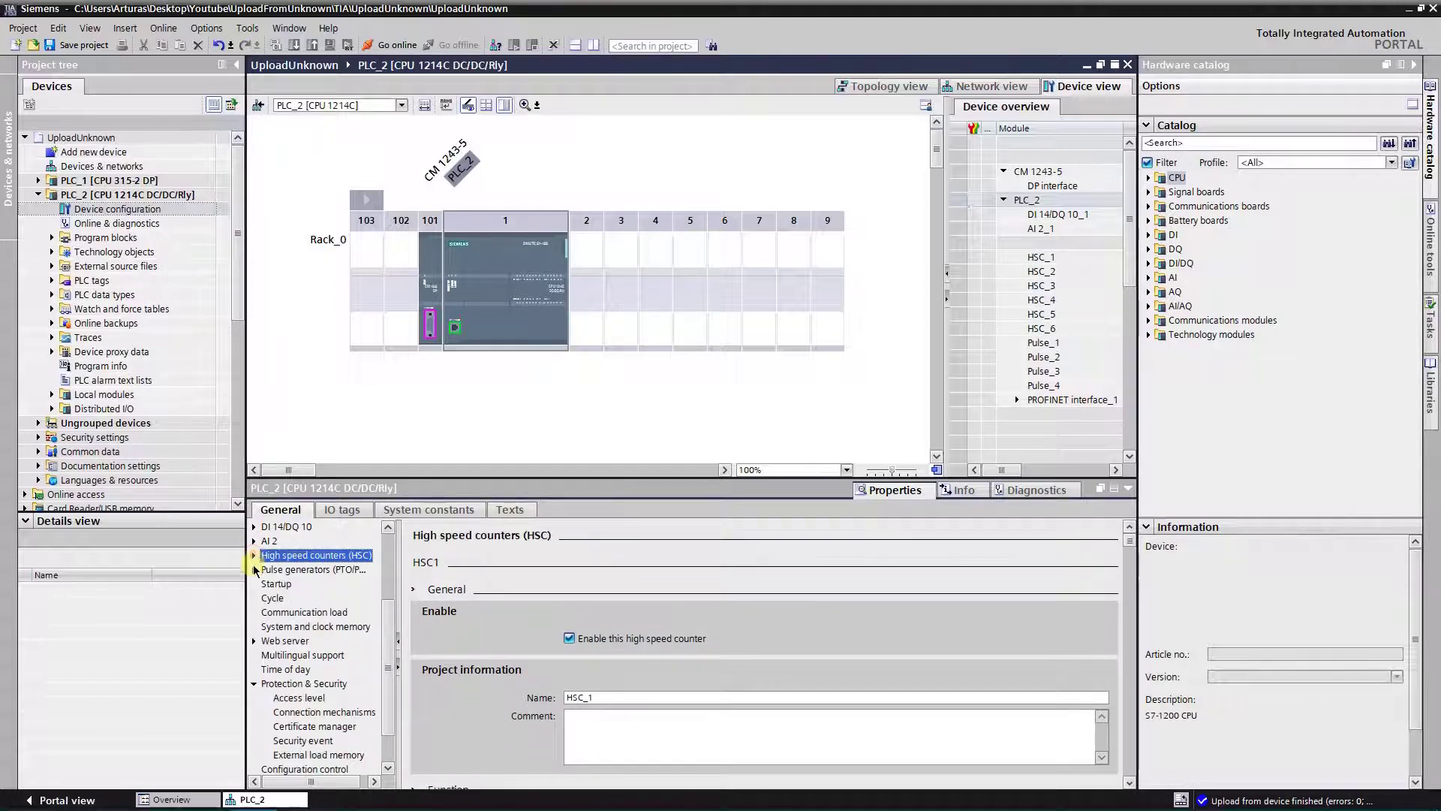
- Review cycle, communication load and clock memory, then Ethernet addresses showing IP 192.168.2.2
click(281, 600)
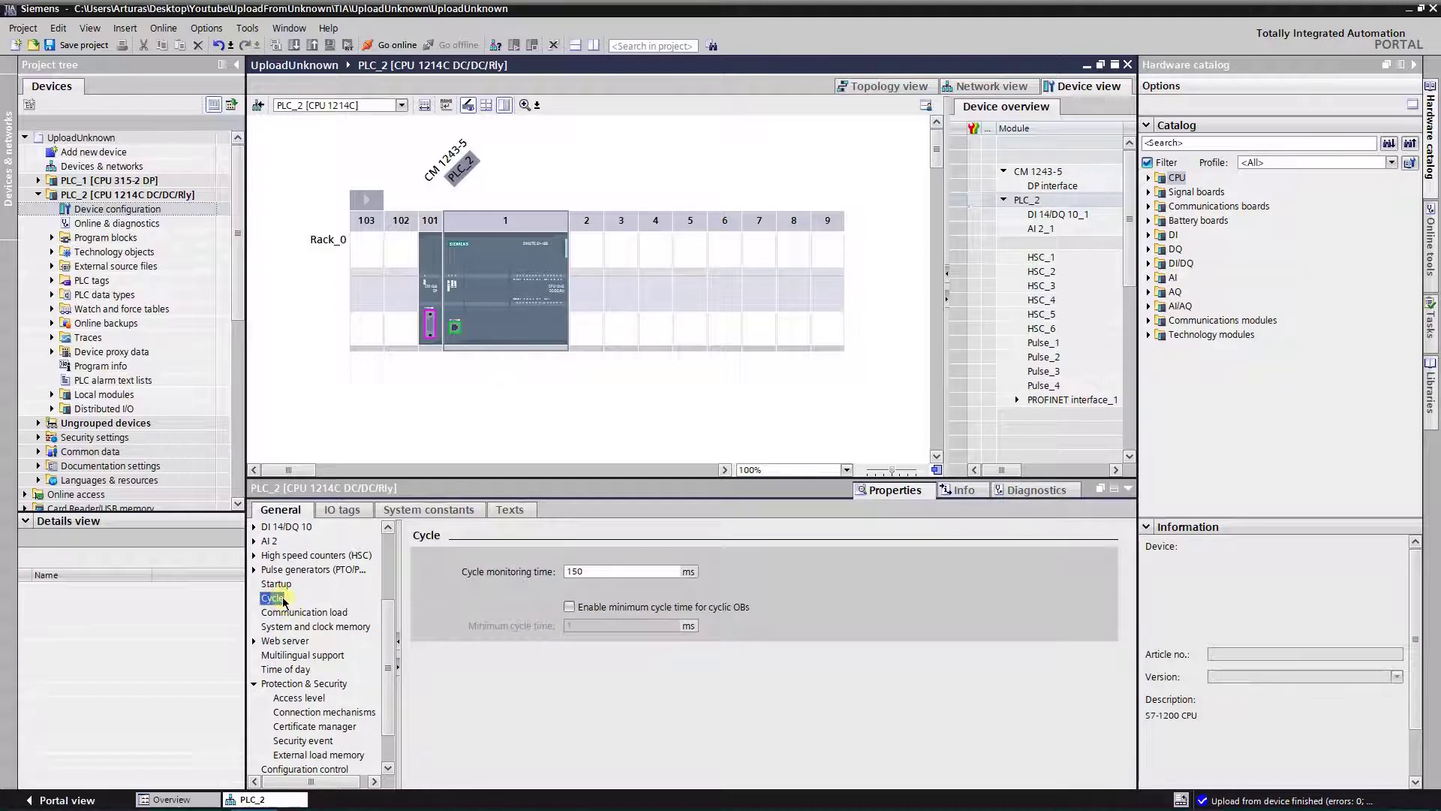
click(294, 612)
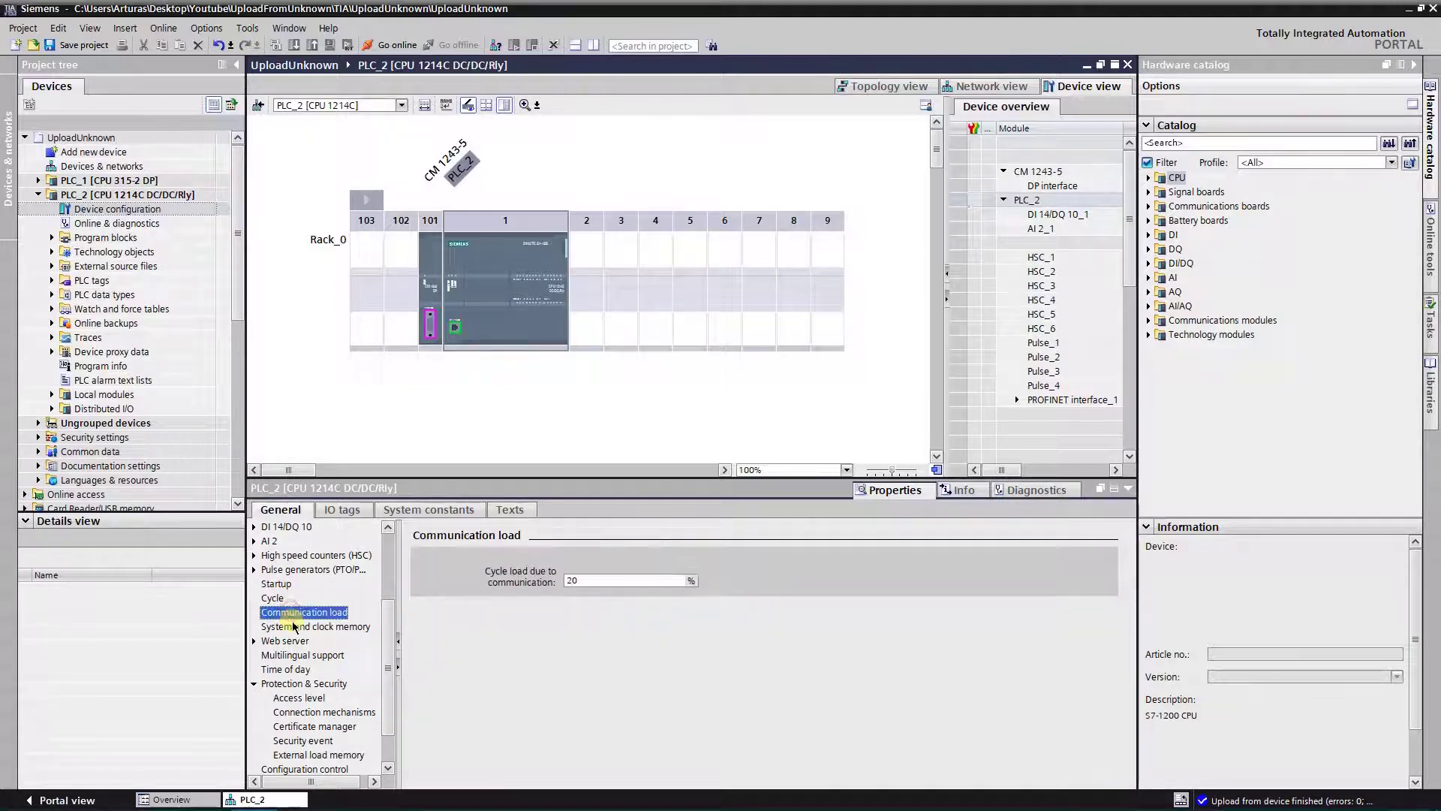
click(292, 627)
scroll(292, 630, up, 3)
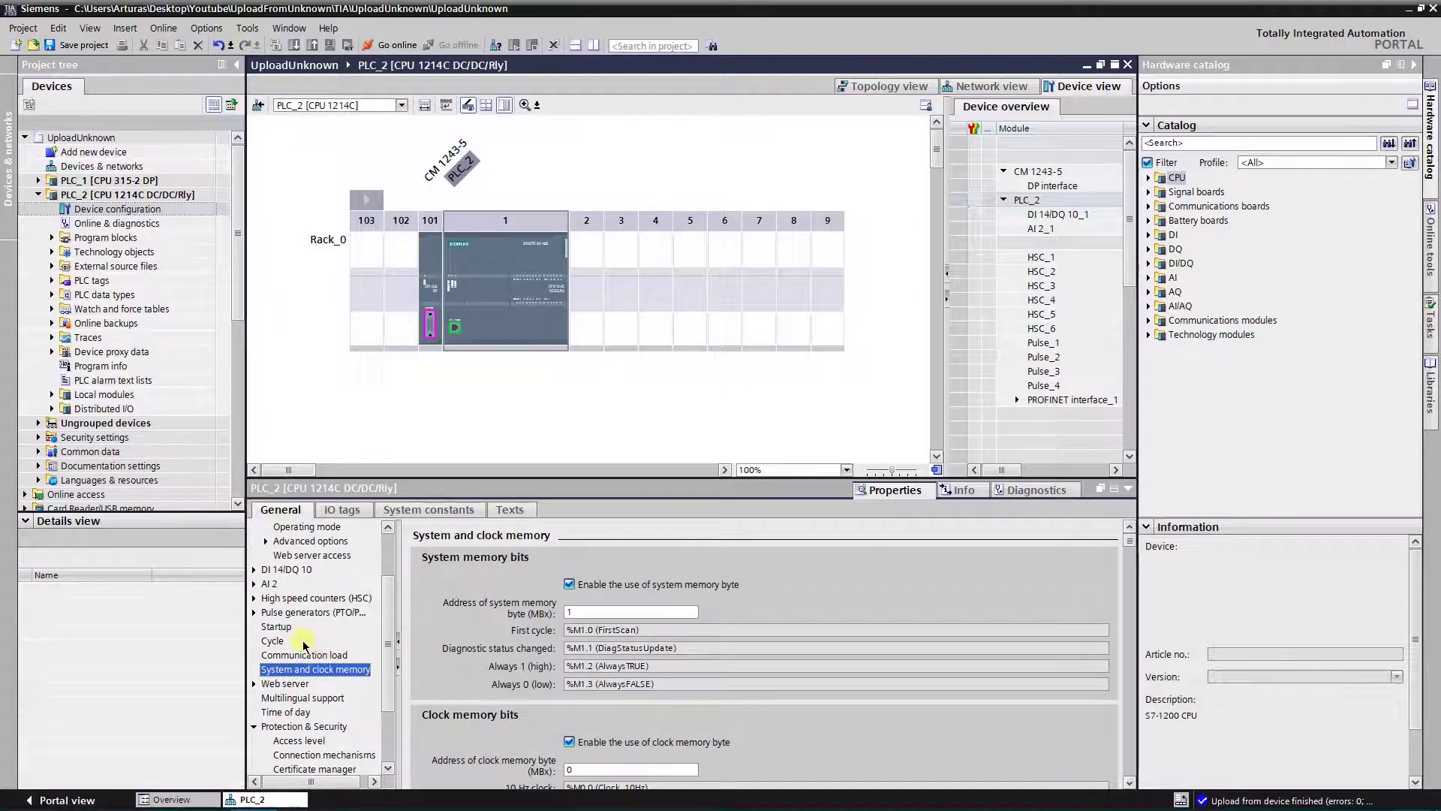
scroll(304, 648, down, 2)
scroll(304, 652, up, 3)
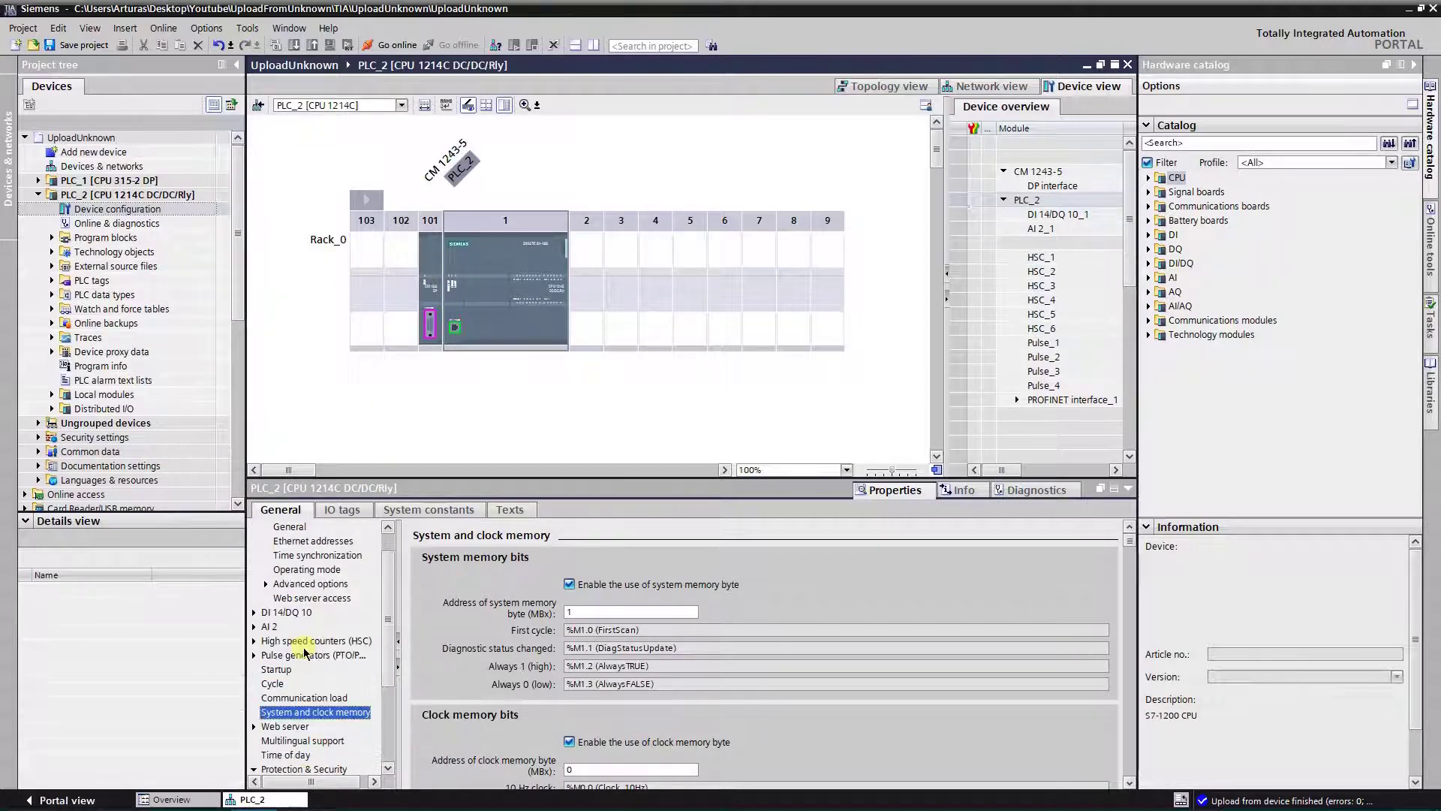
scroll(304, 653, up, 1)
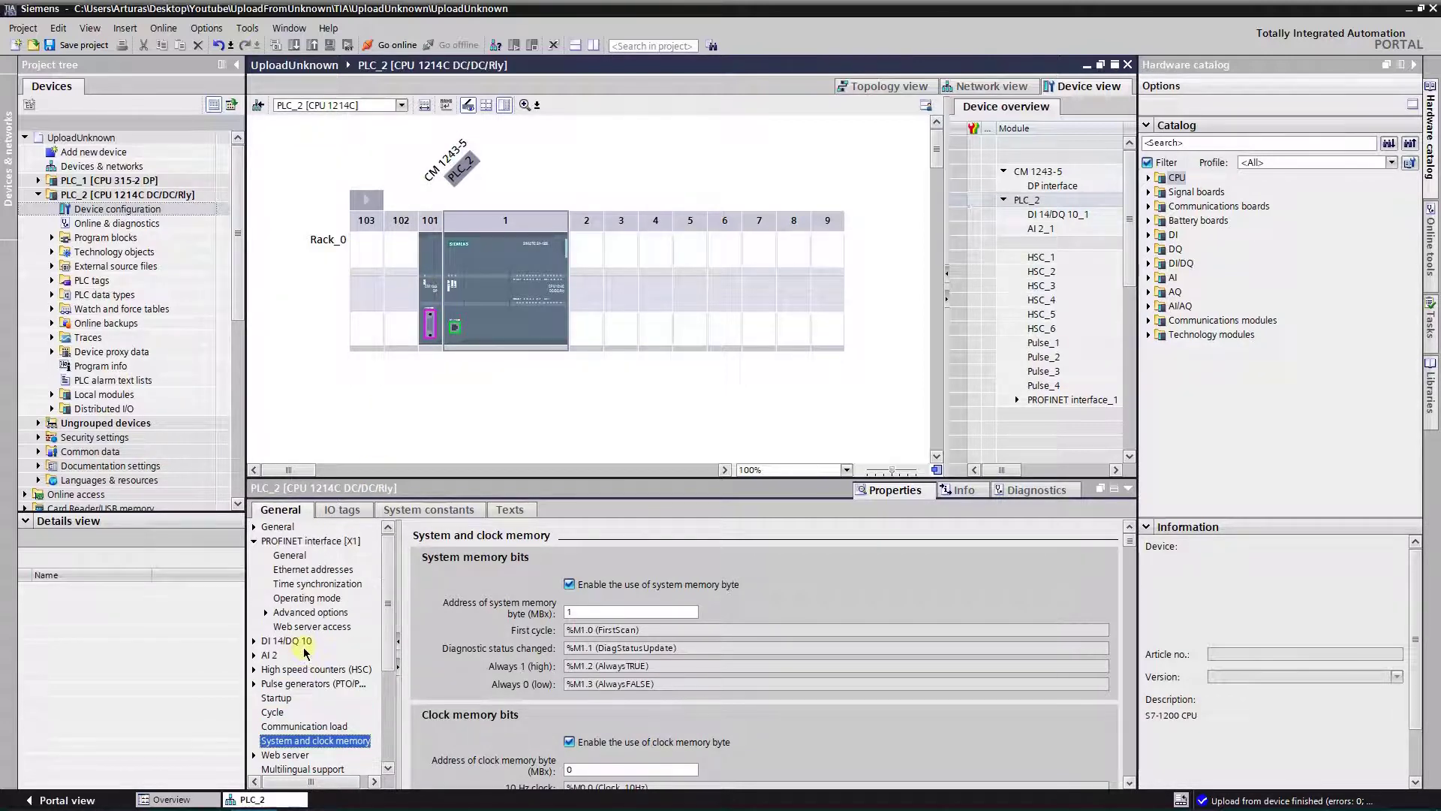
click(297, 572)
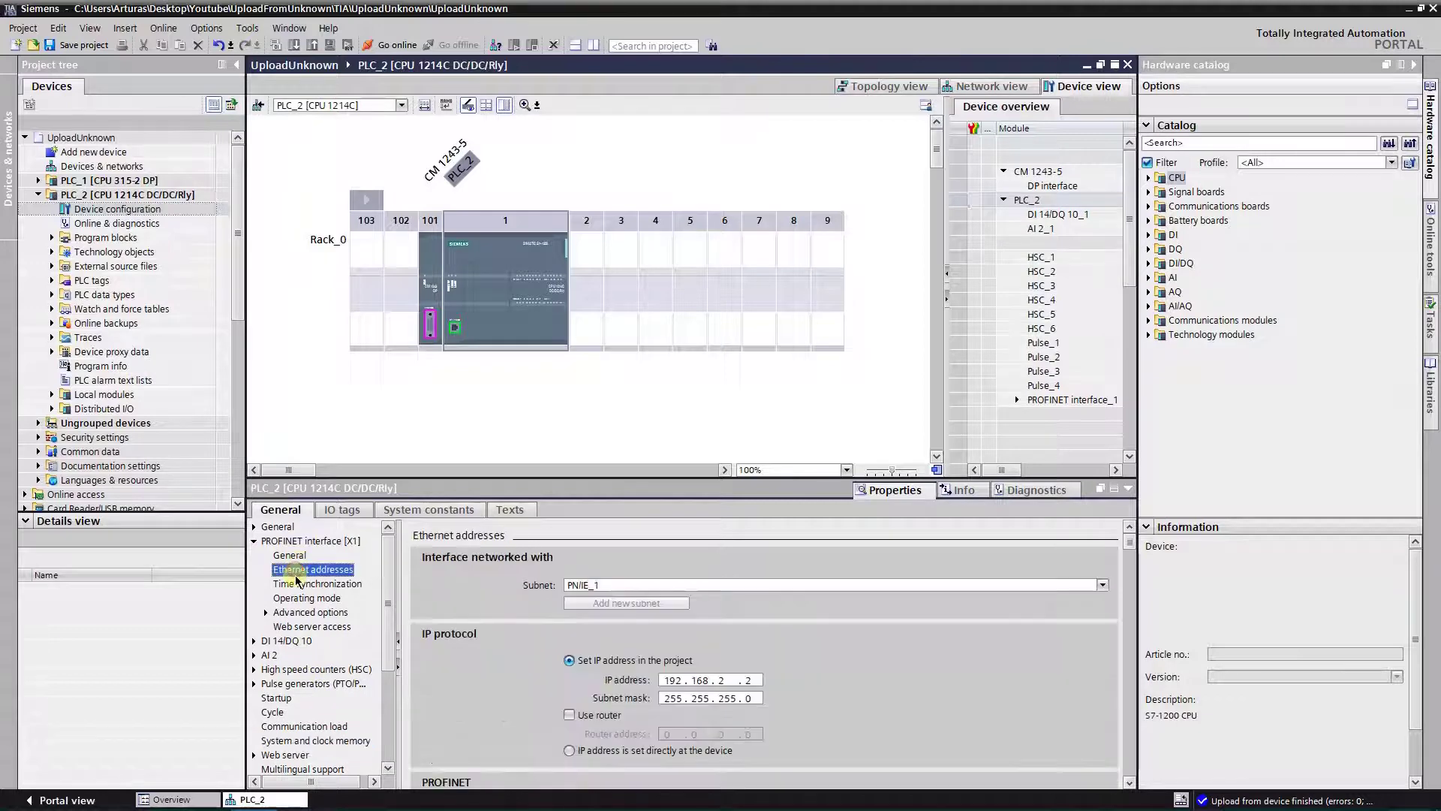
- Inspect the CM 1243-5's DP interface and general pages, then list Main, Block_1, Block_2 and Comm
click(424, 289)
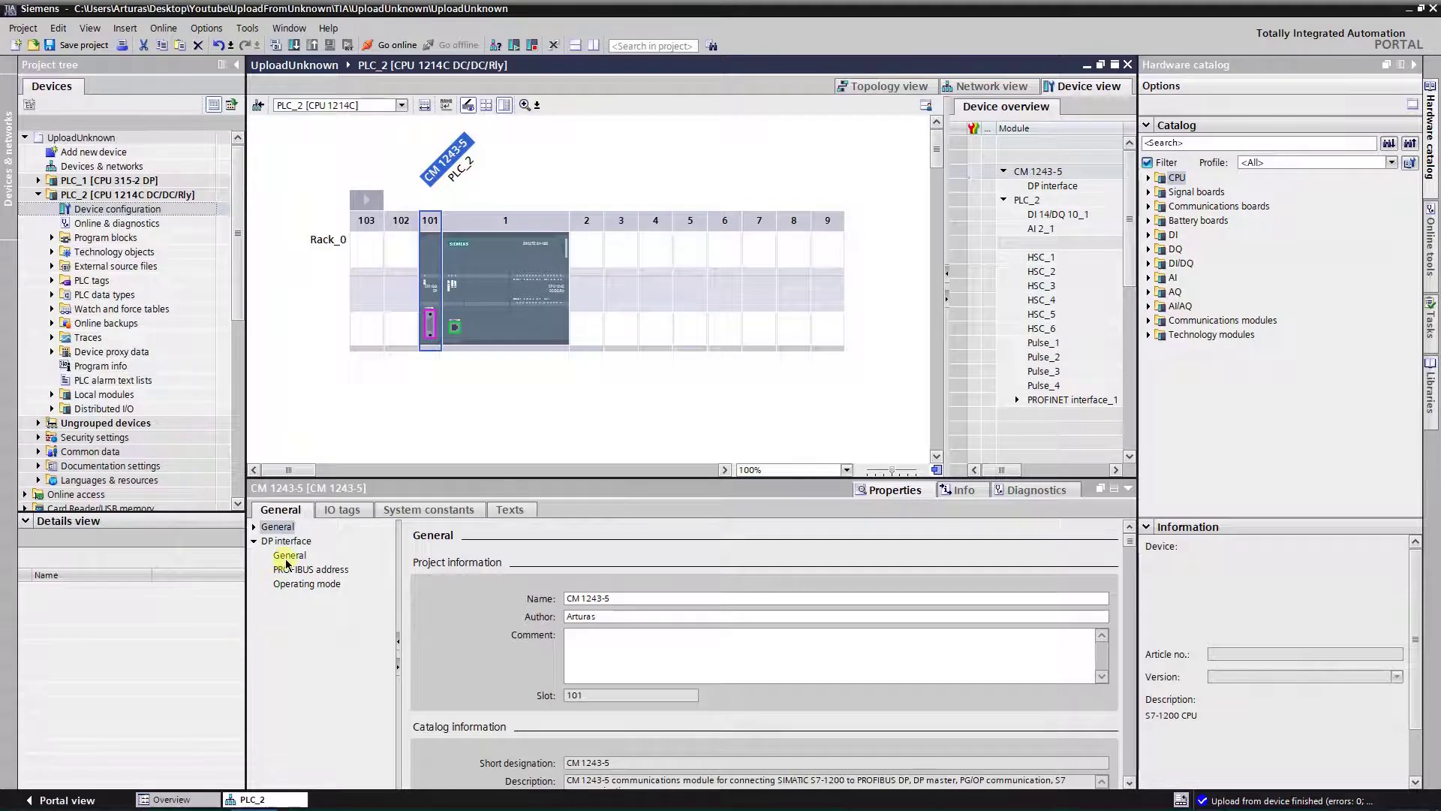
click(288, 556)
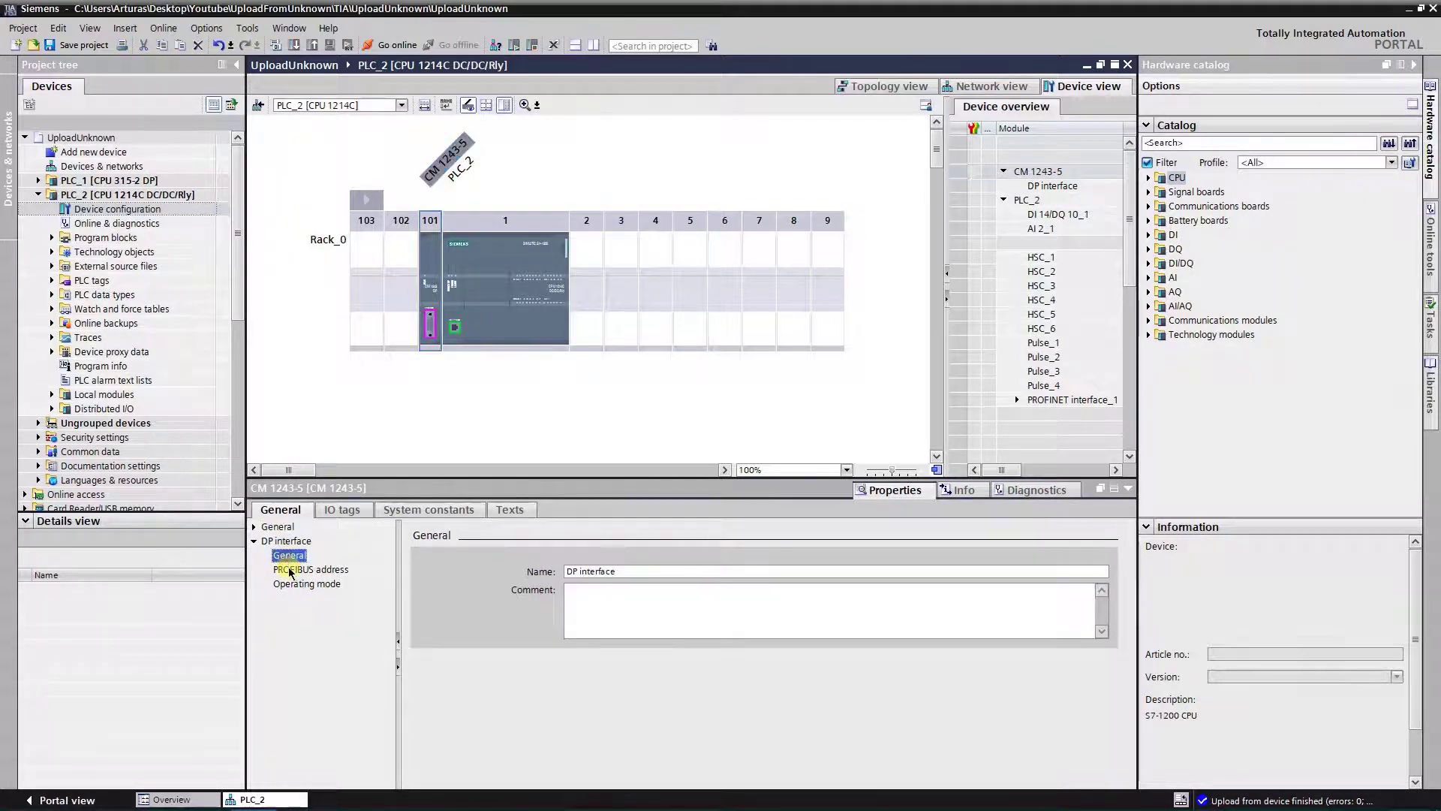
click(292, 571)
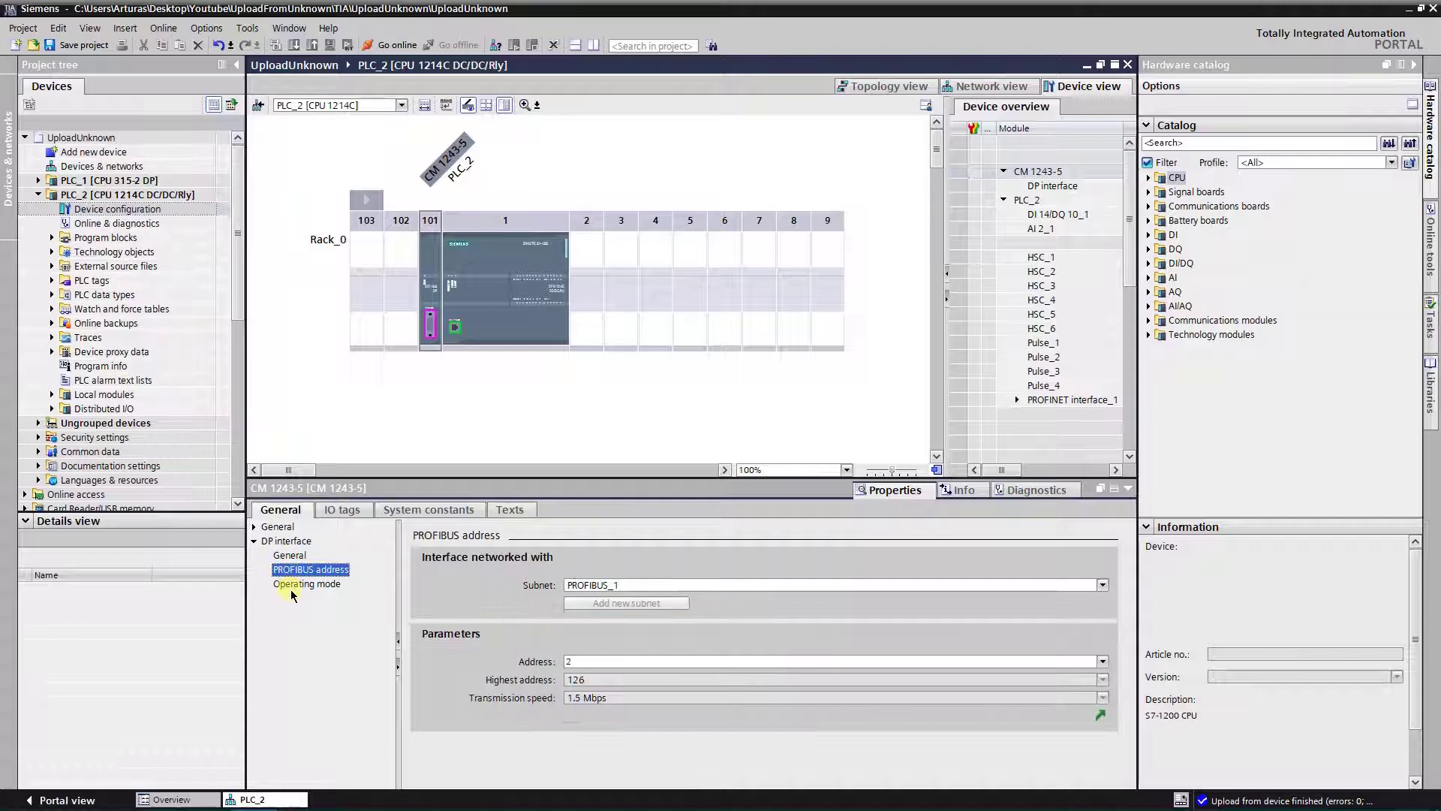
click(292, 586)
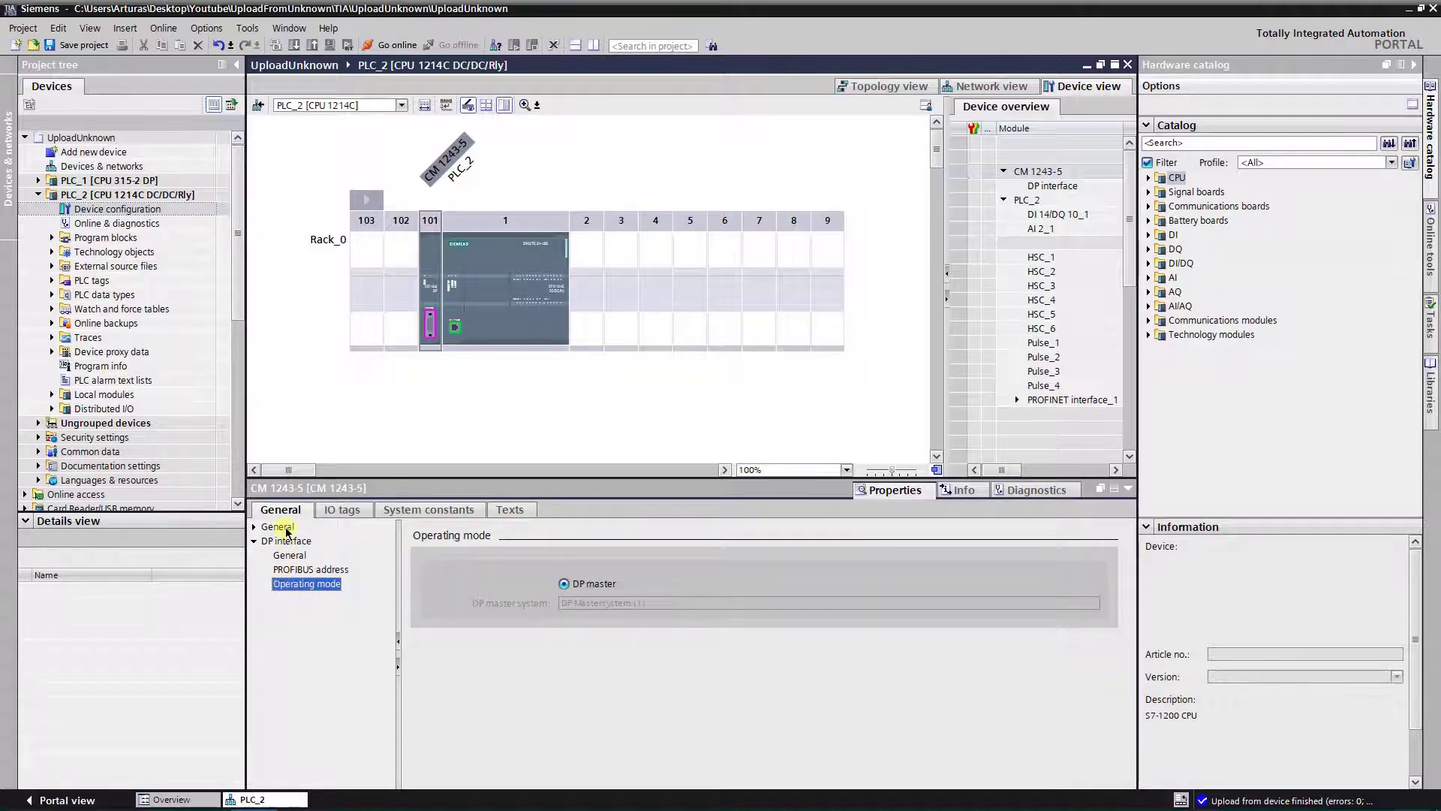
click(259, 528)
click(256, 528)
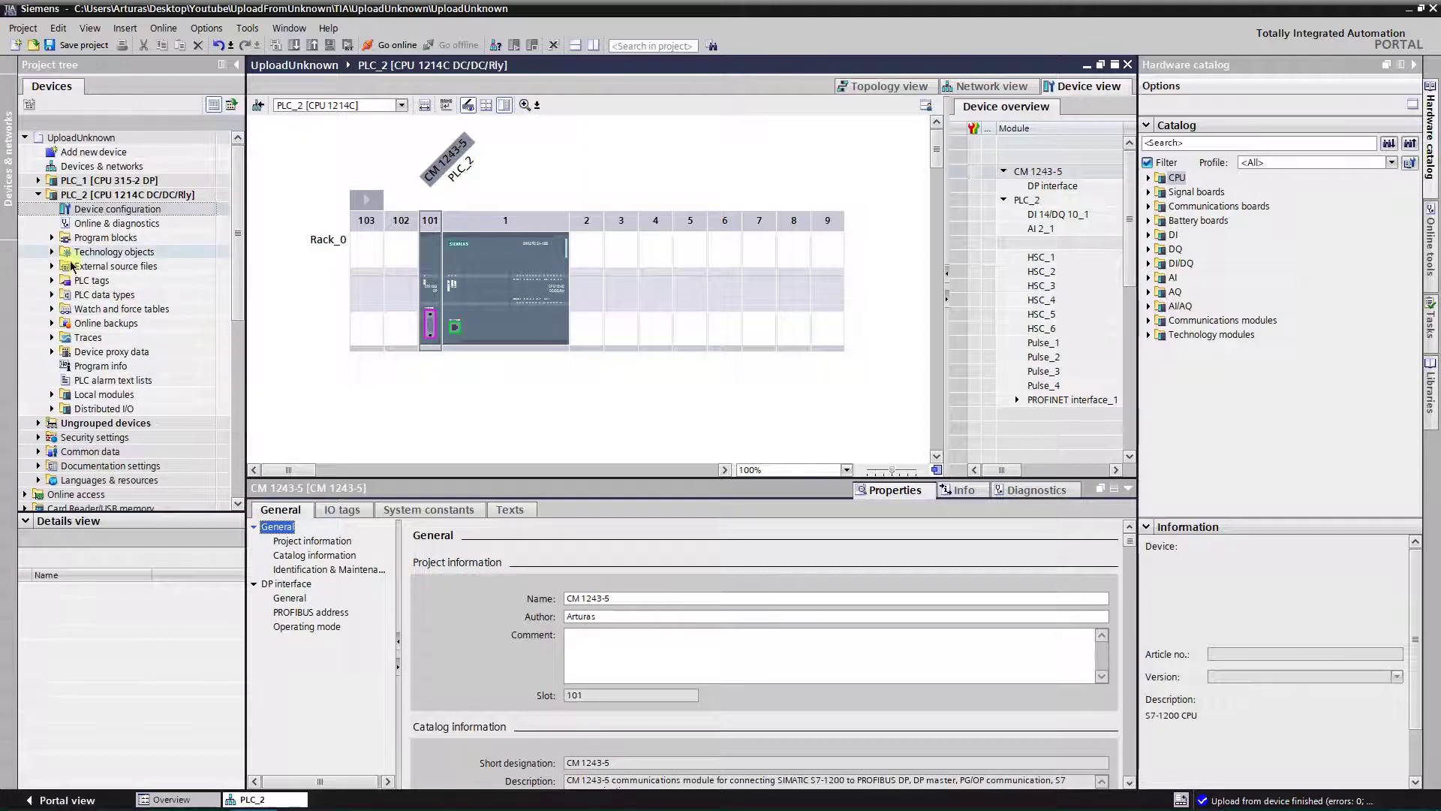
click(52, 237)
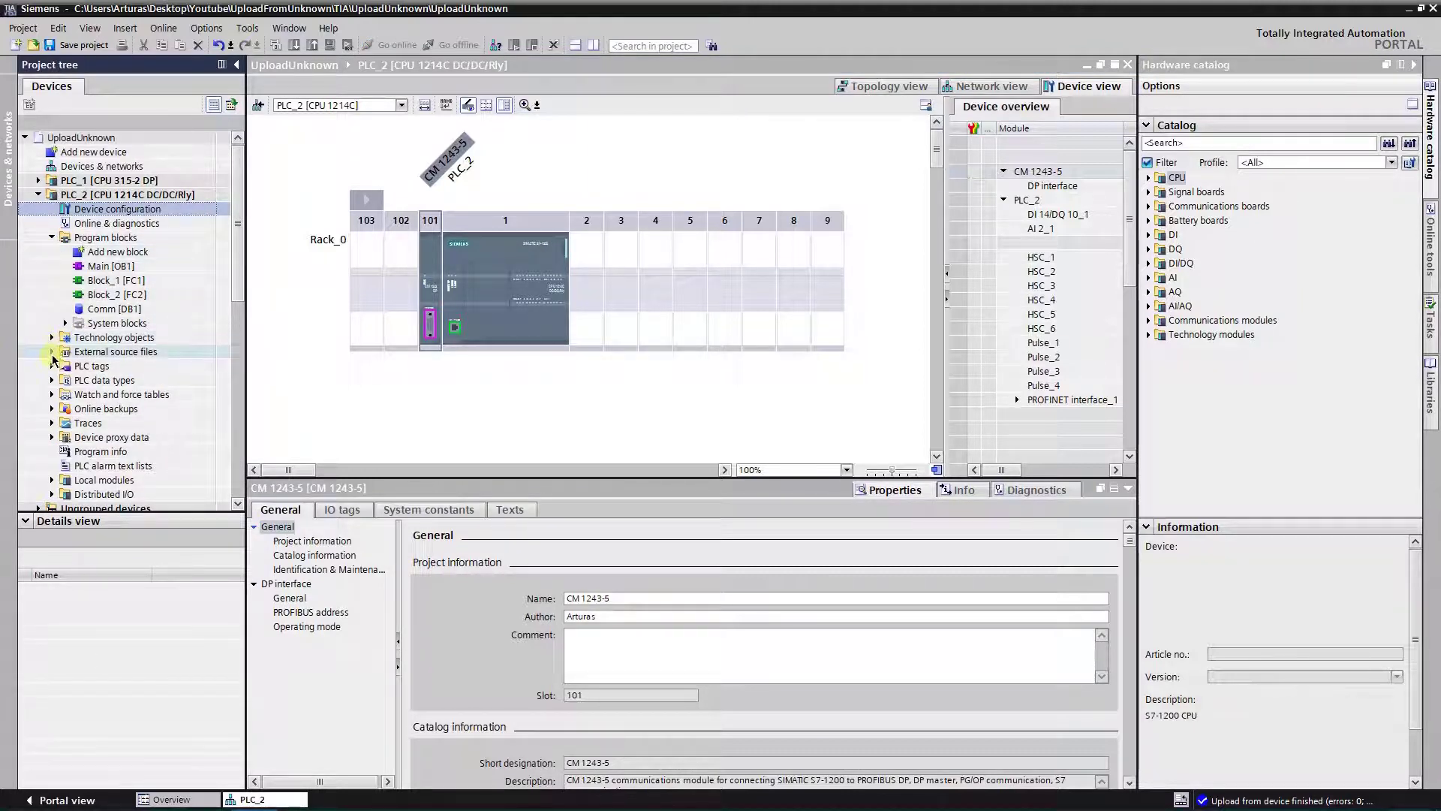
- Open PLC_2's Default tag table [80] listing 45 tags, then collapse PLC tags
click(52, 366)
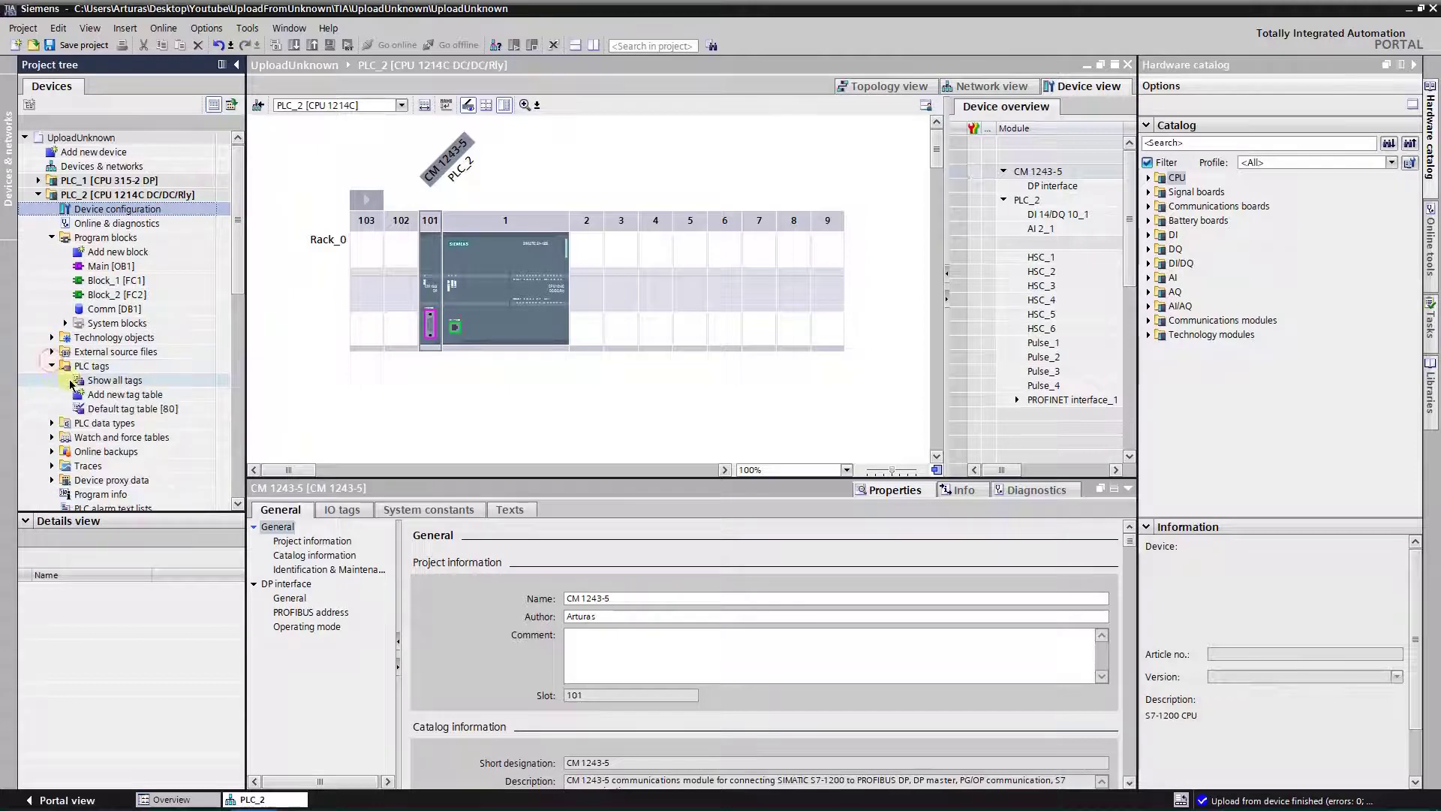
double_click(98, 409)
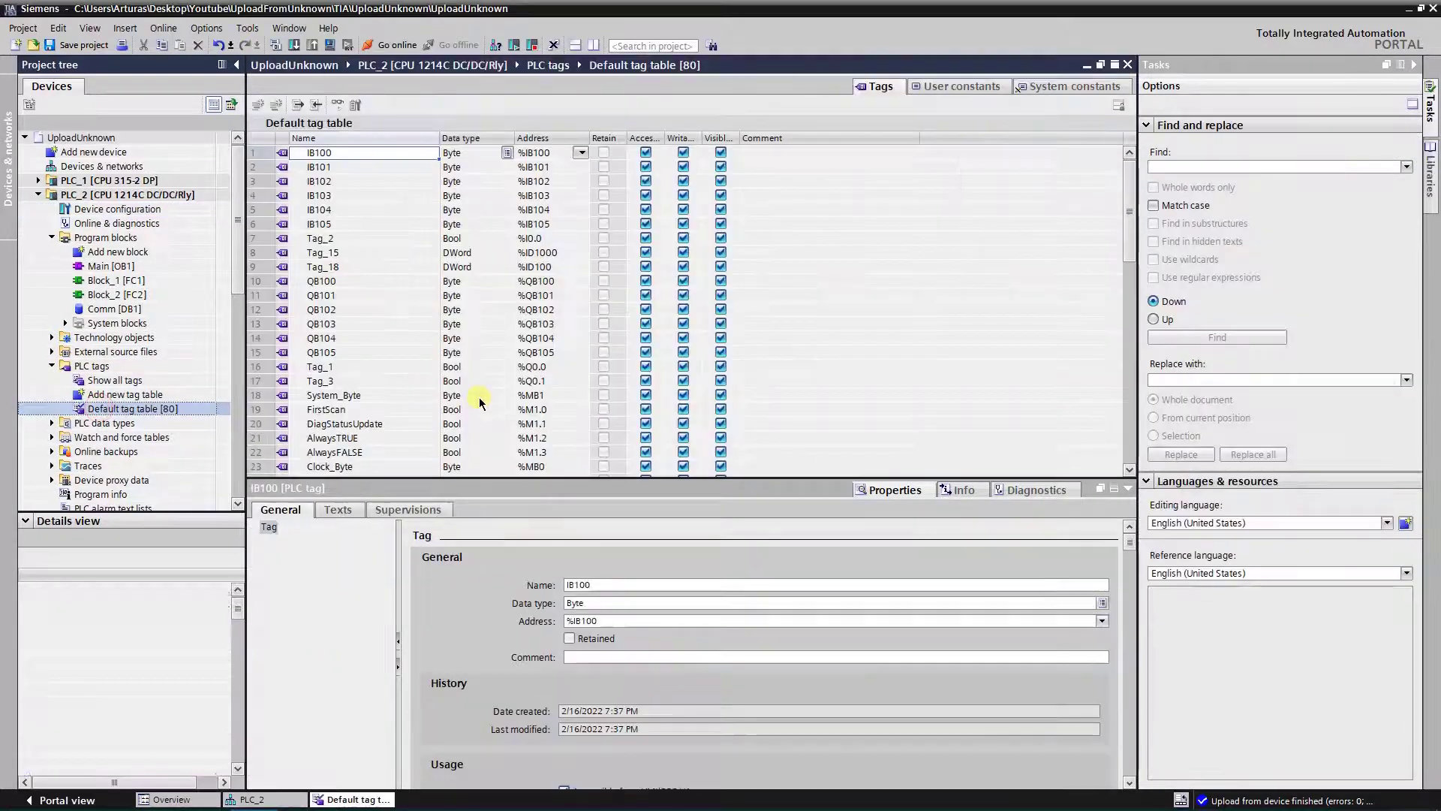
drag(519, 481, 518, 566)
scroll(450, 375, down, 7)
scroll(463, 395, up, 7)
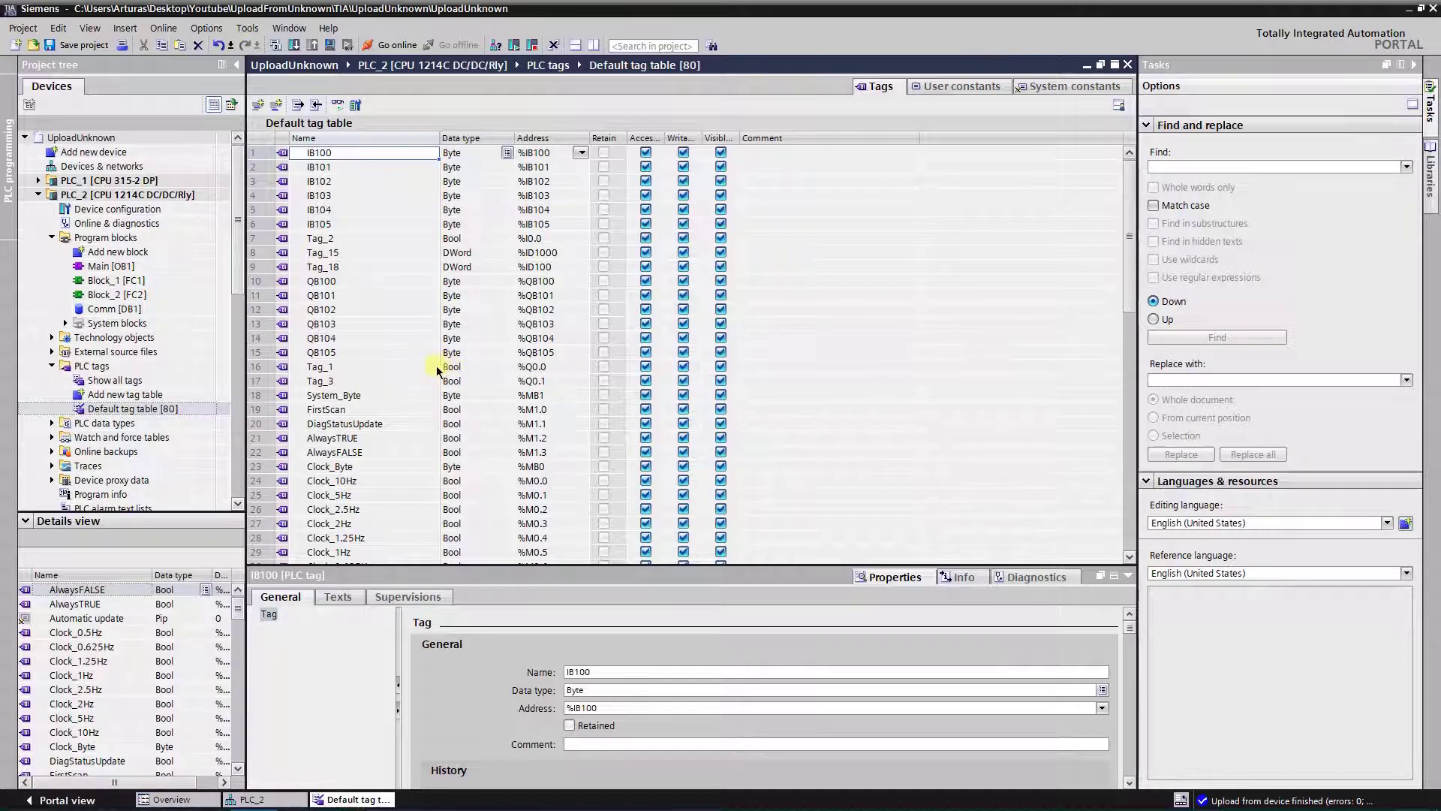
click(52, 367)
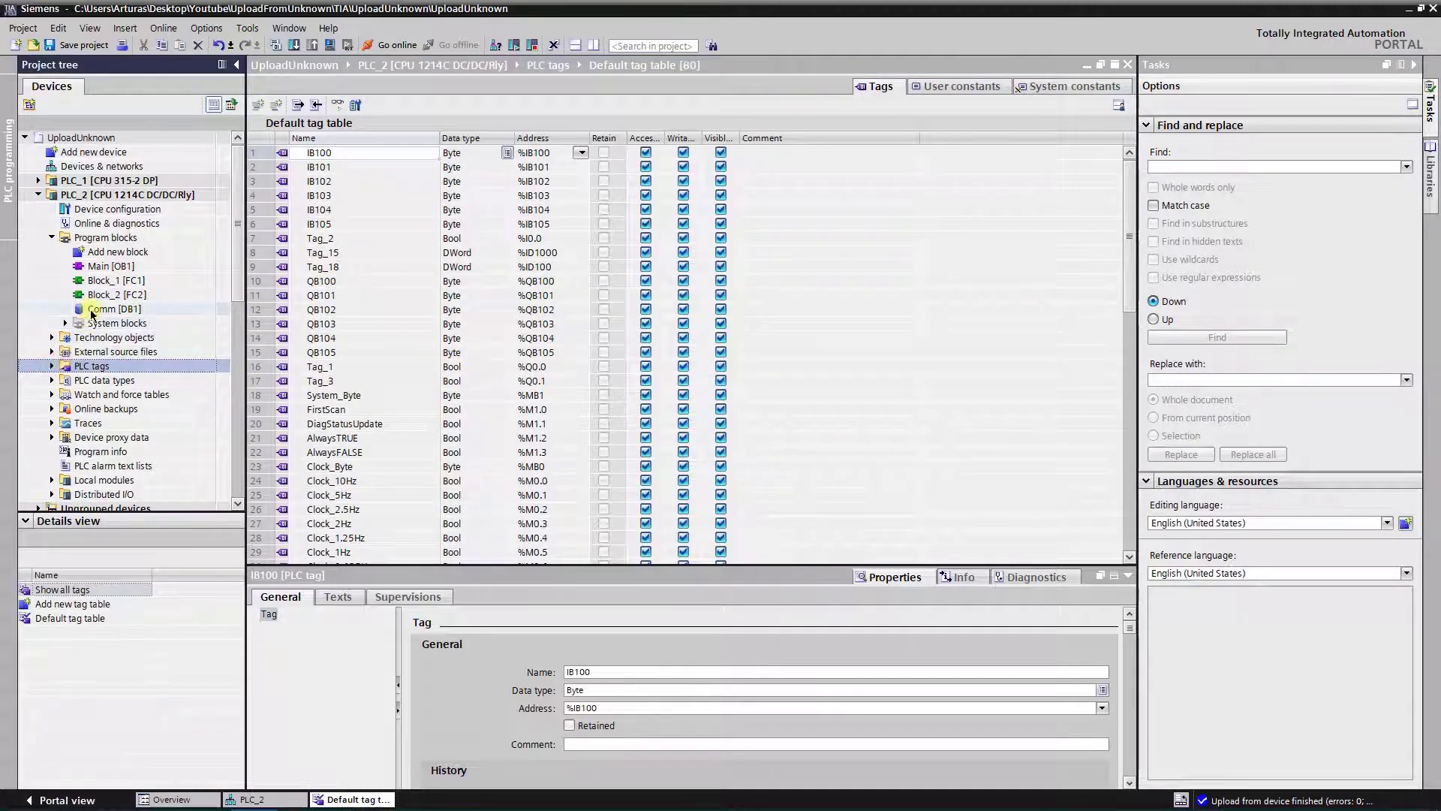
- Open the Comm [DB1] data block and expand its outS7-300 and inS7-300 arrays
double_click(96, 310)
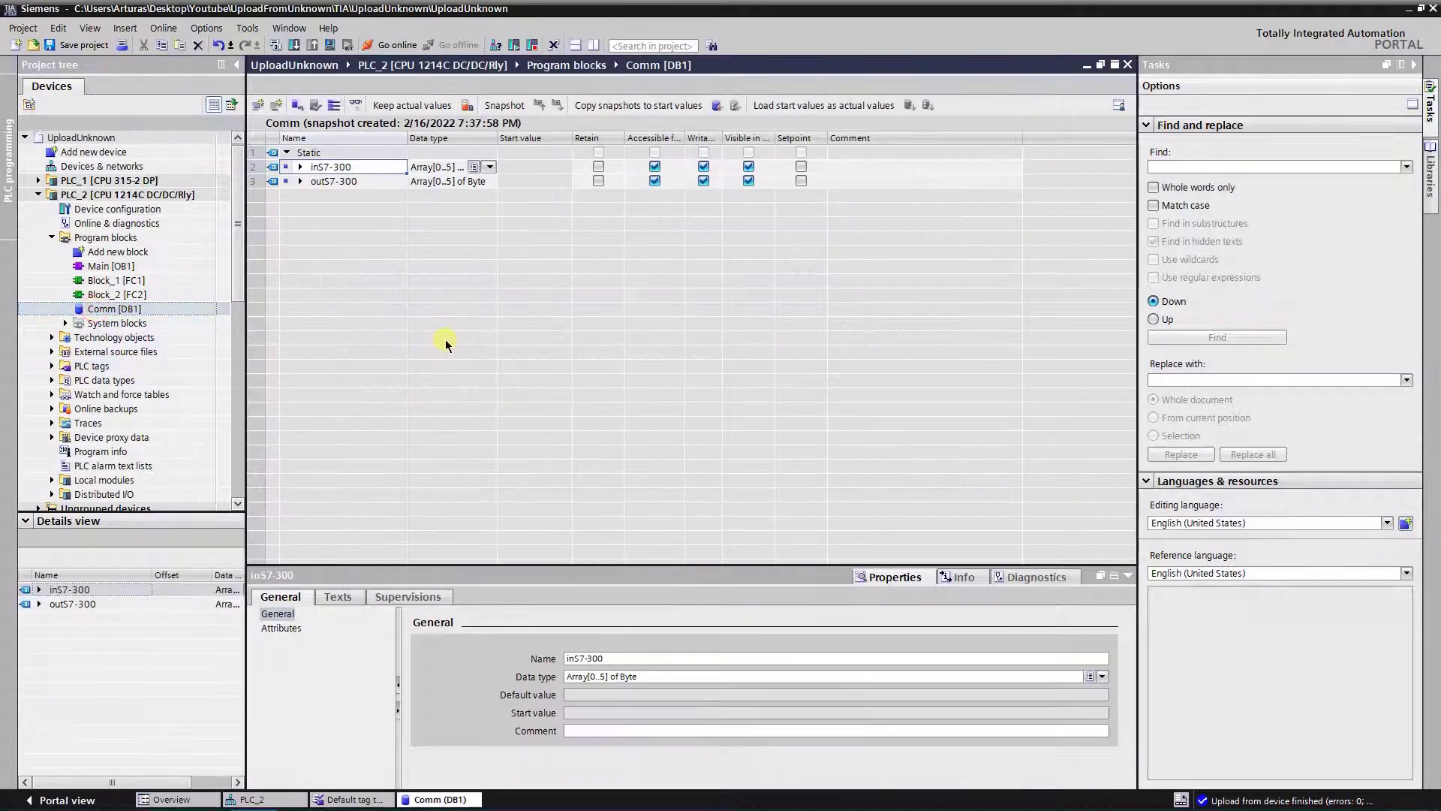
click(301, 181)
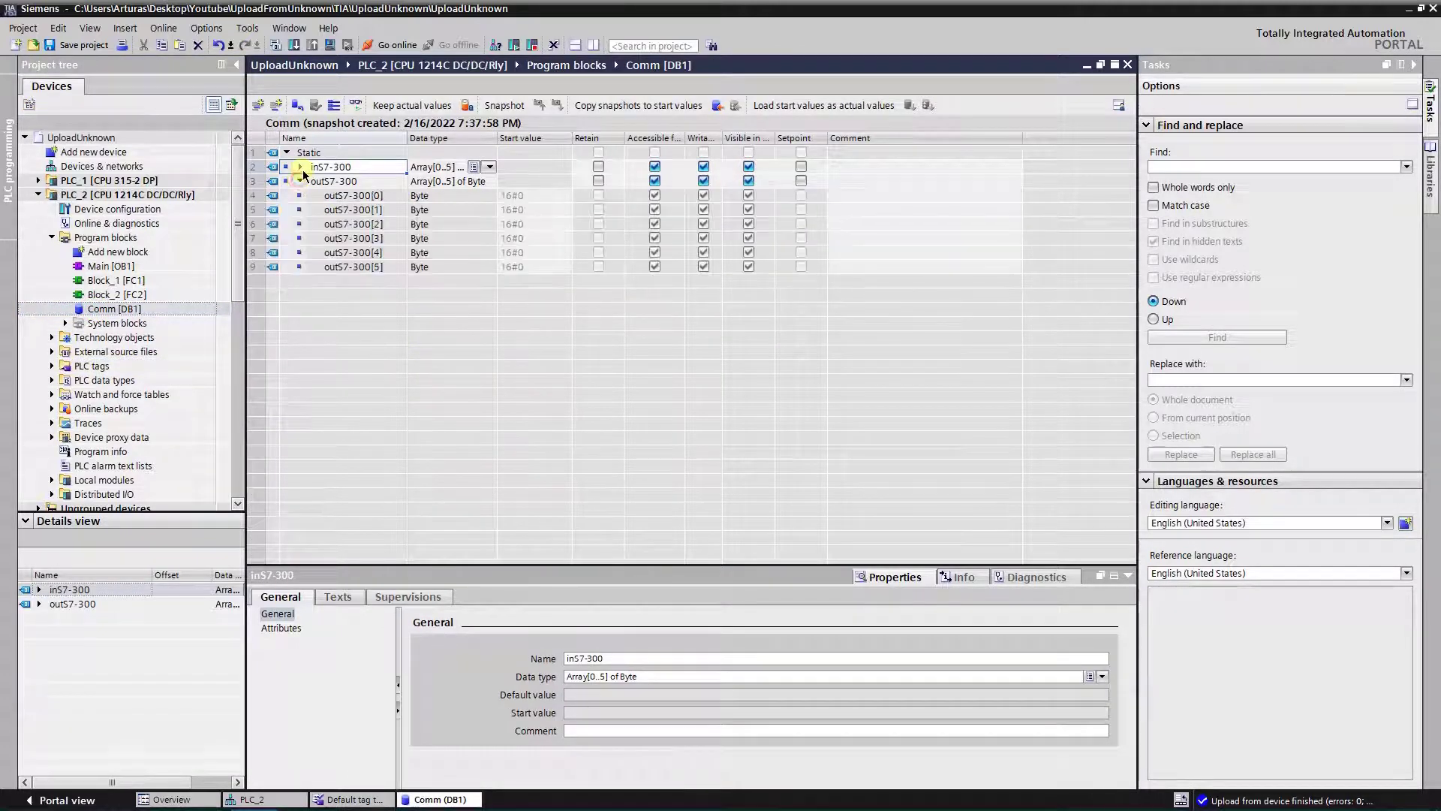
click(300, 167)
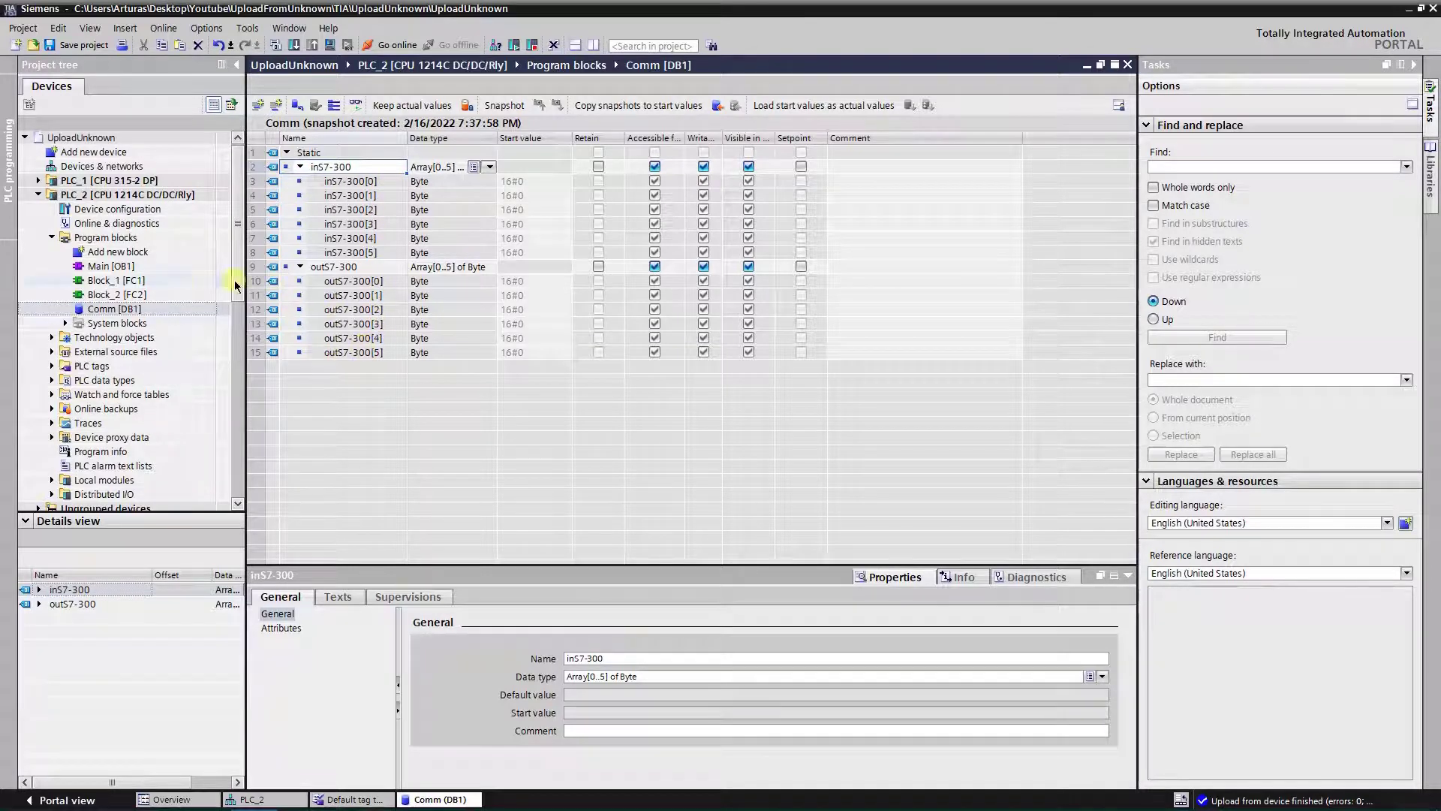
- Review the code of Block_2 [FC2] and Block_1 [FC1], closing each editor afterwards
double_click(126, 295)
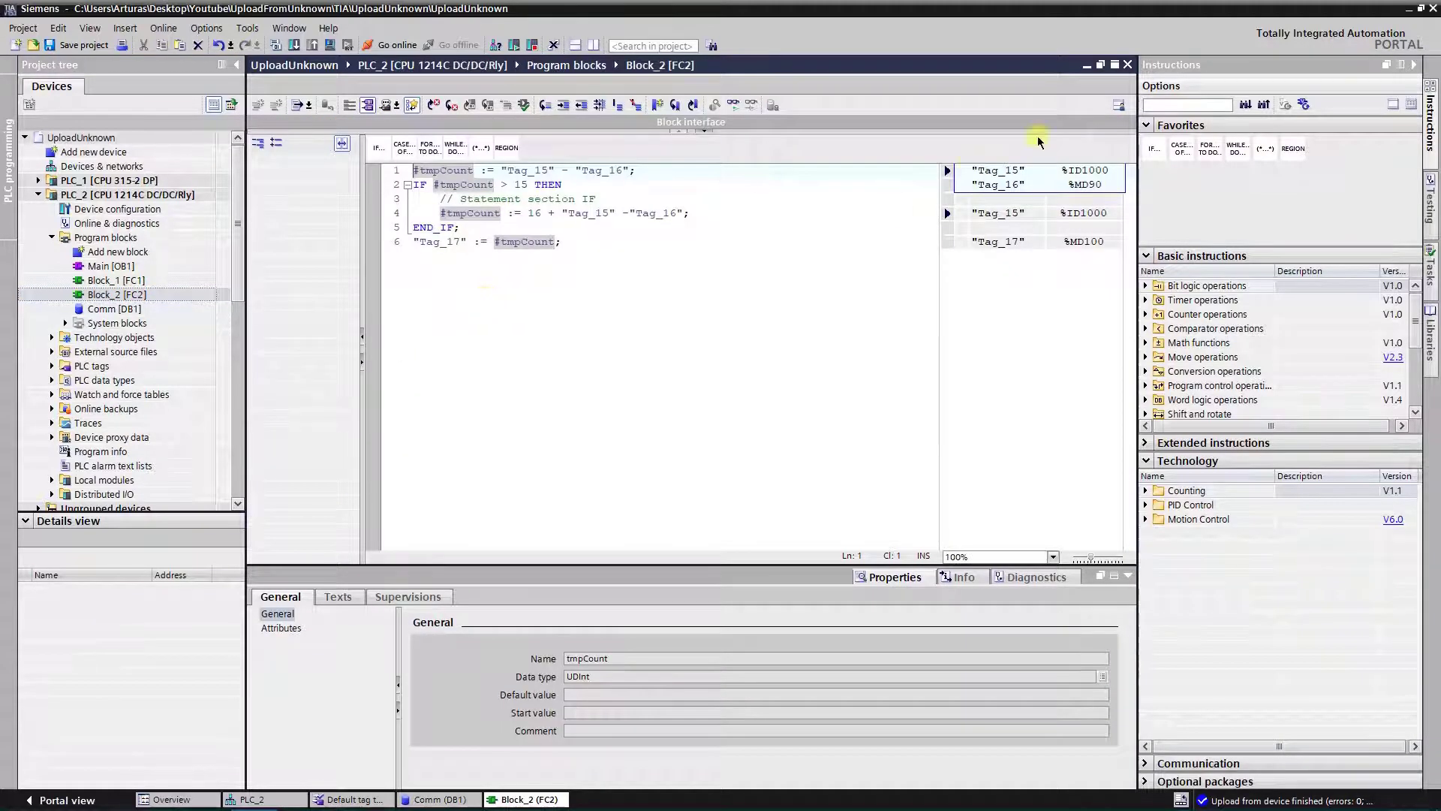
click(1128, 65)
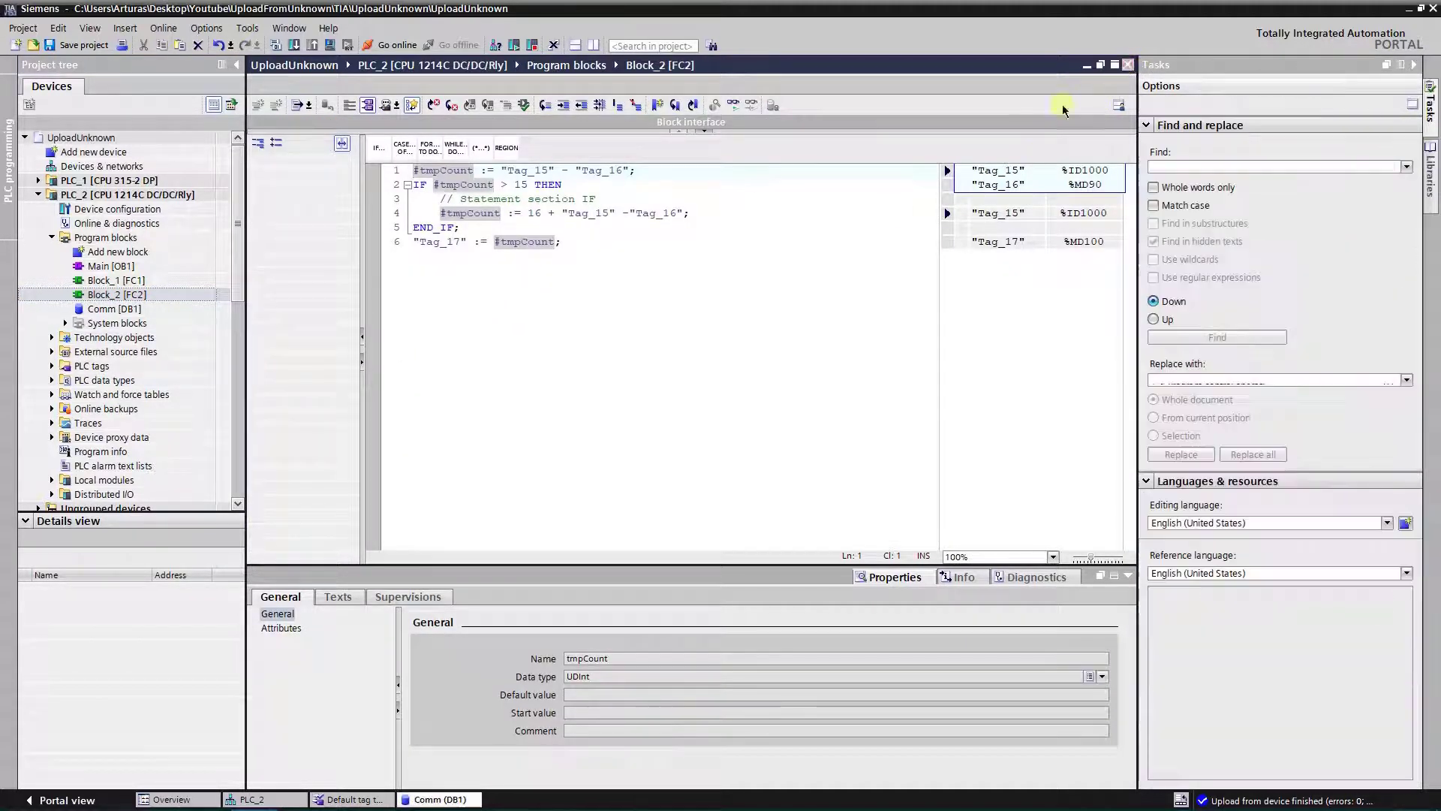
click(136, 281)
click(137, 279)
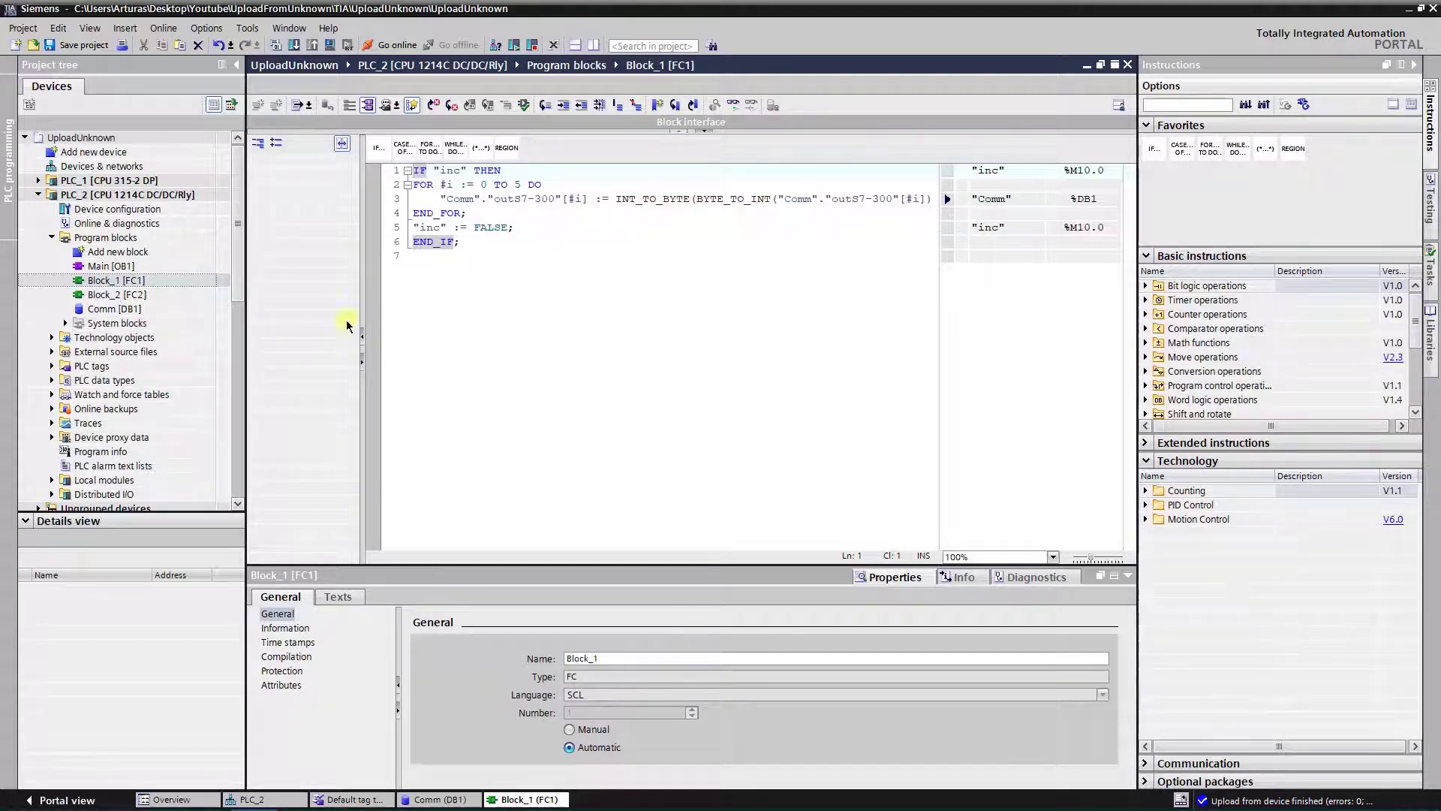
click(1129, 65)
- Open Main [OB1] and read through its networks of MOVE instructions and the Block_1 call
double_click(98, 266)
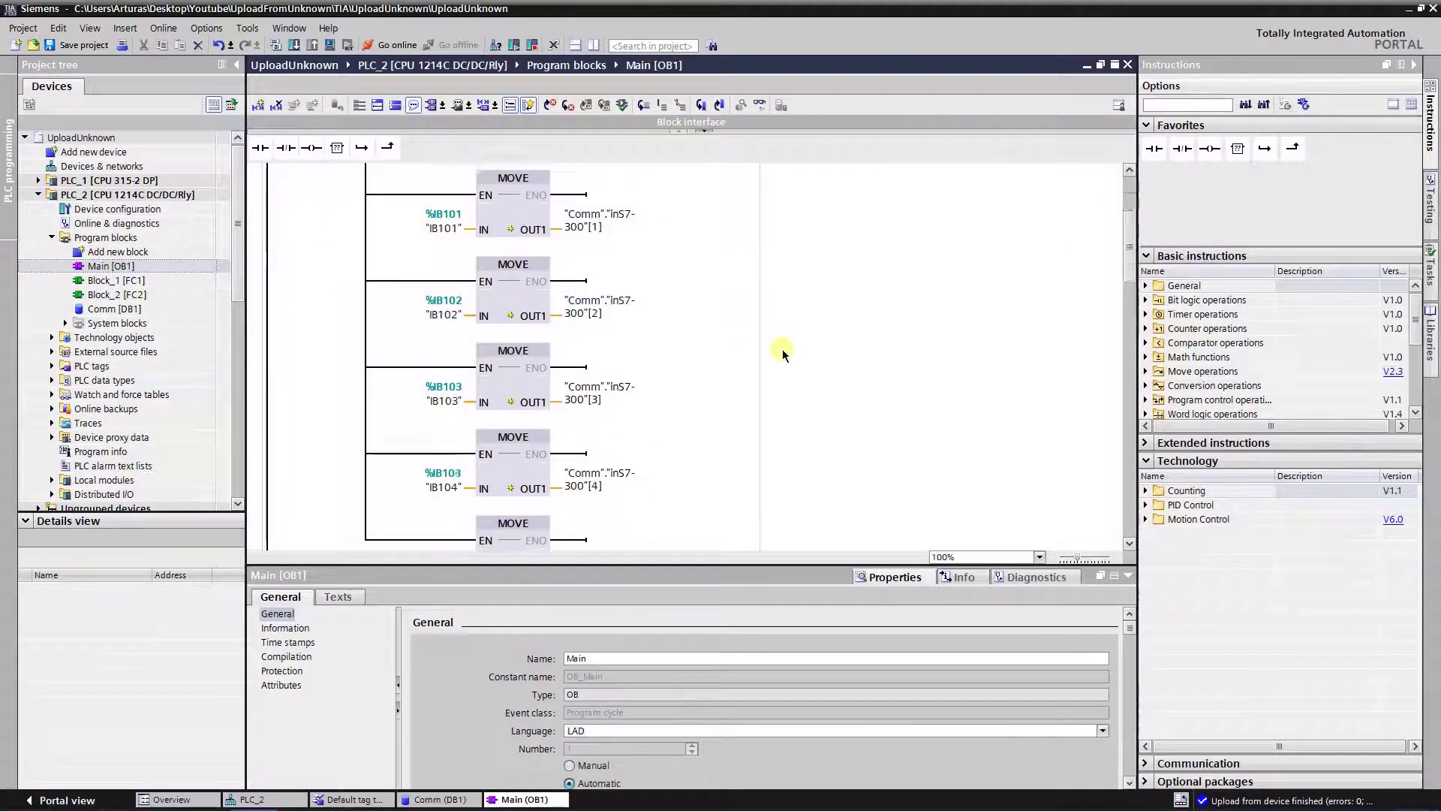
scroll(782, 352, down, 3)
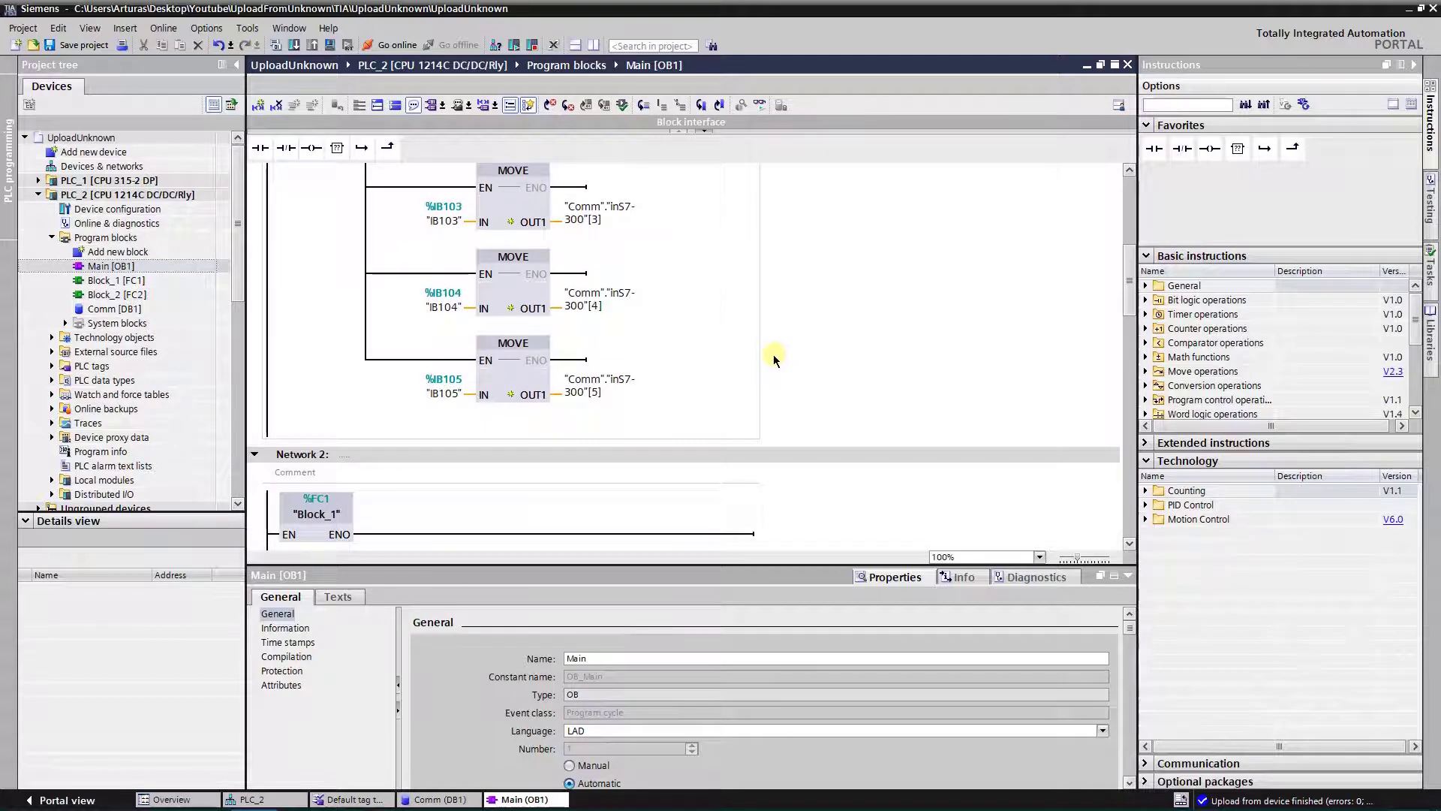
scroll(756, 360, down, 7)
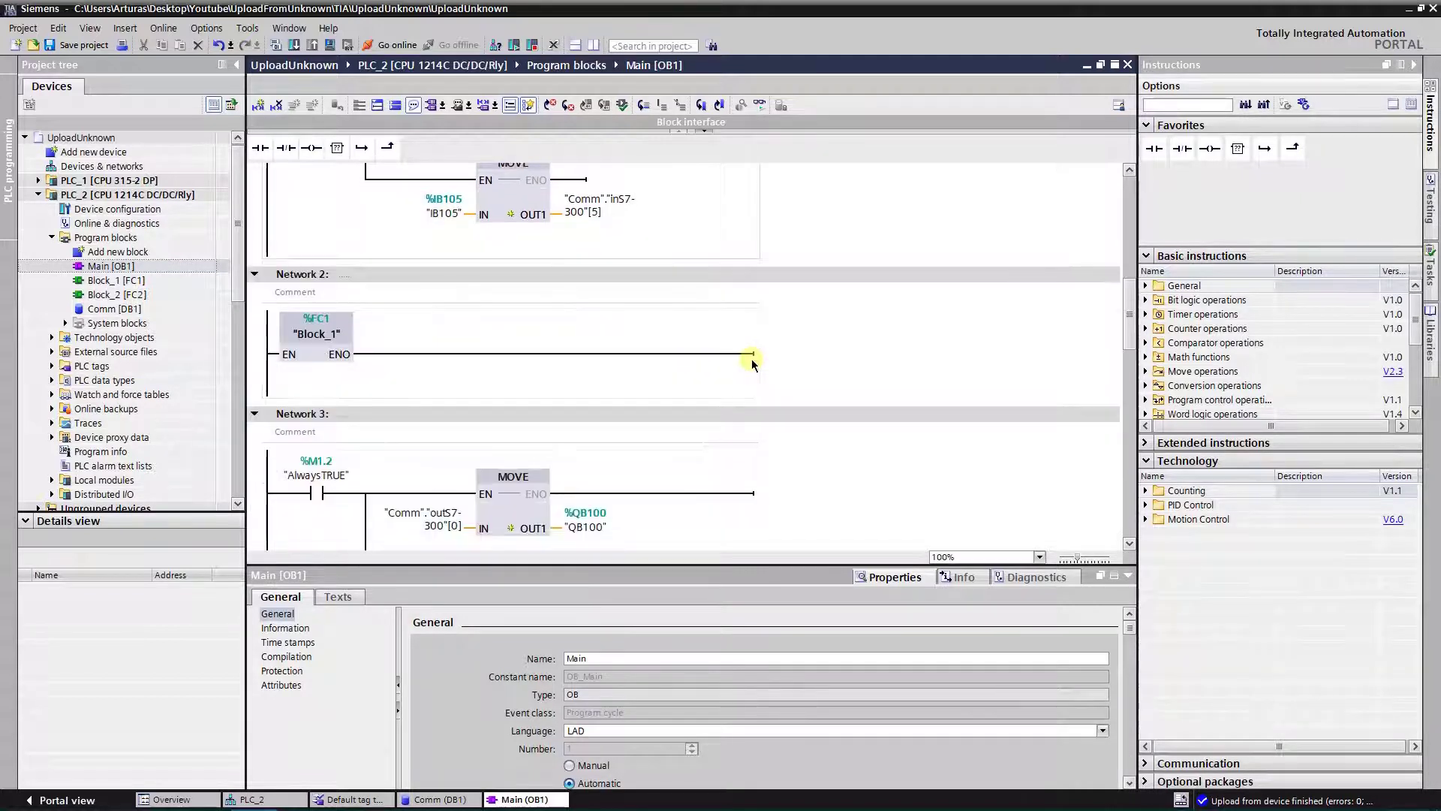
scroll(679, 386, down, 10)
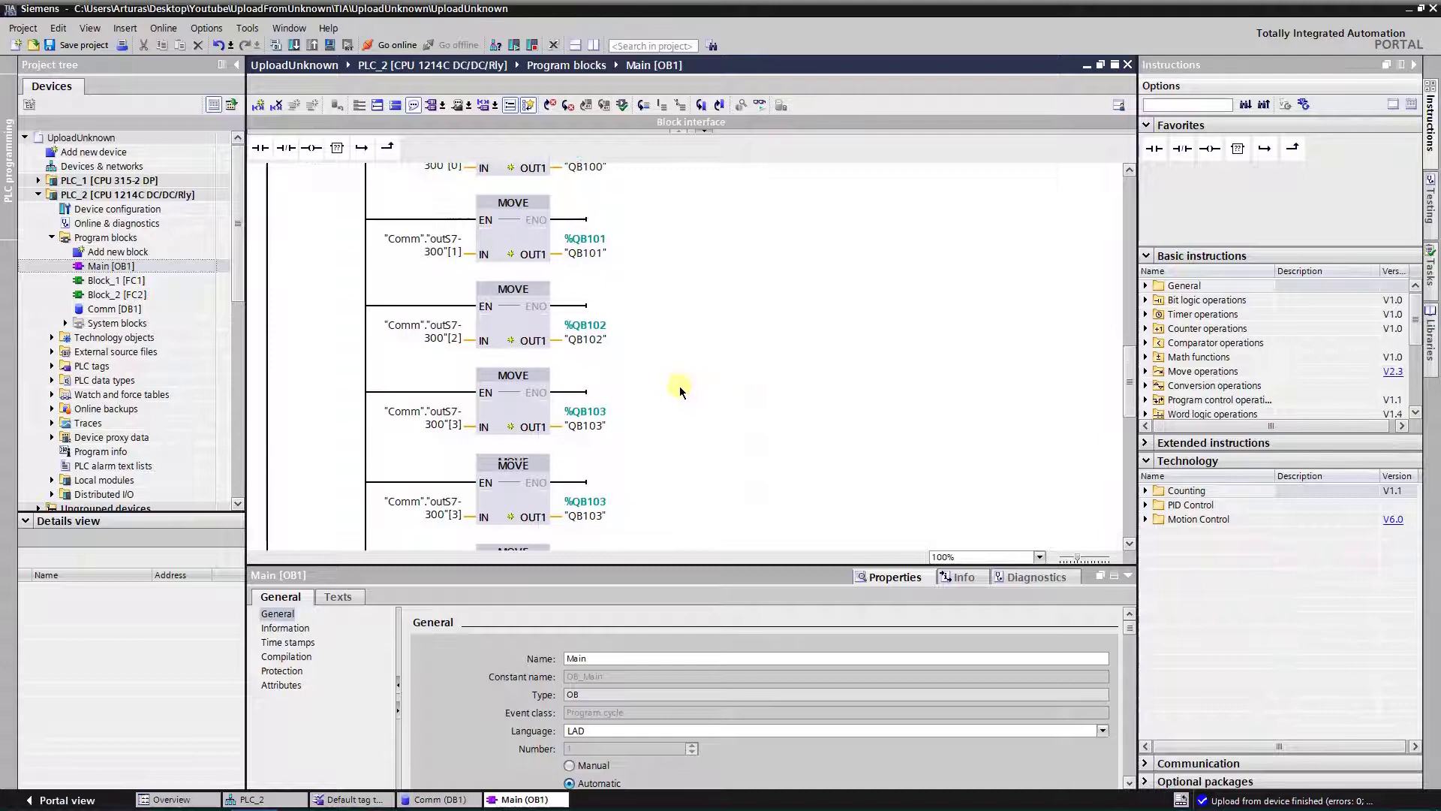
scroll(678, 386, up, 20)
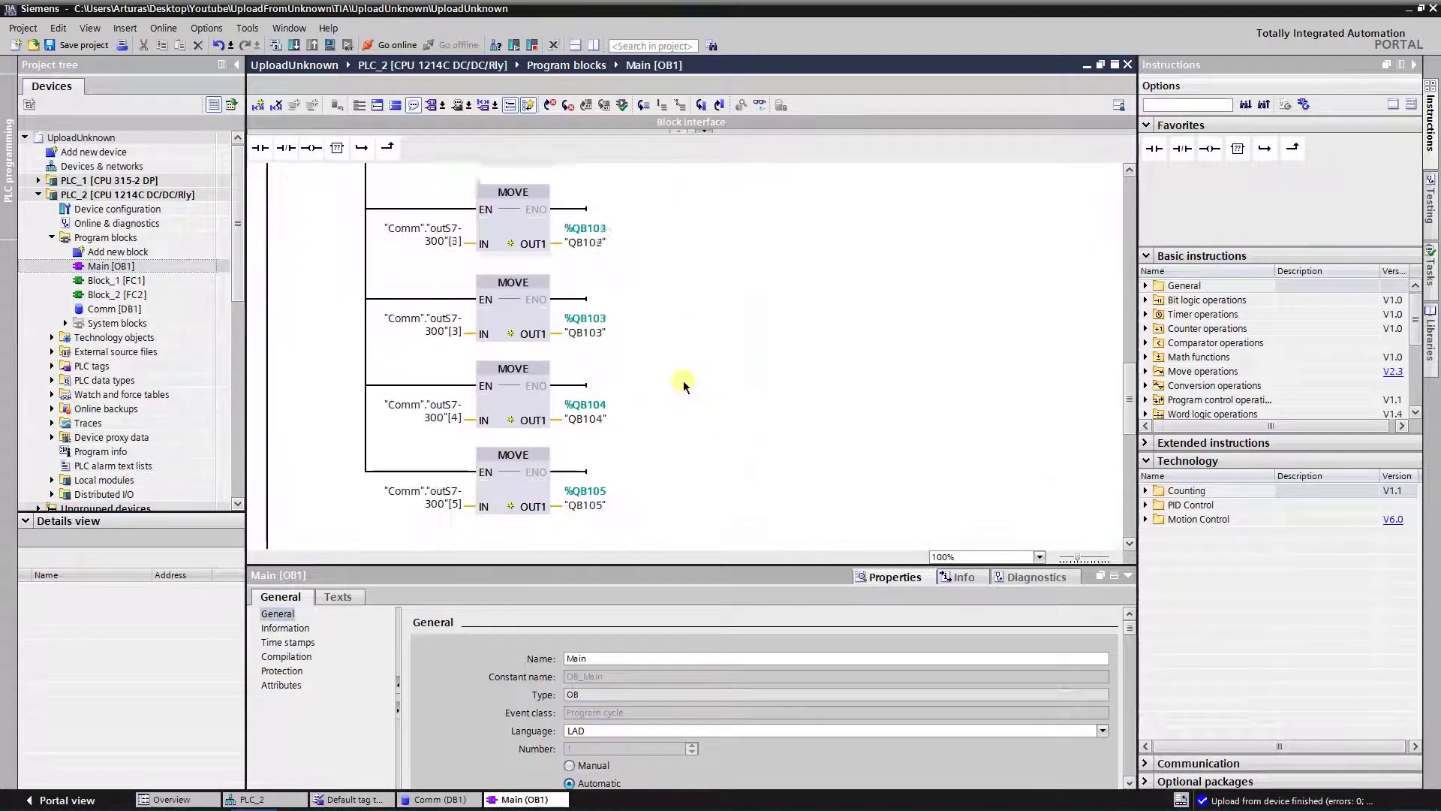